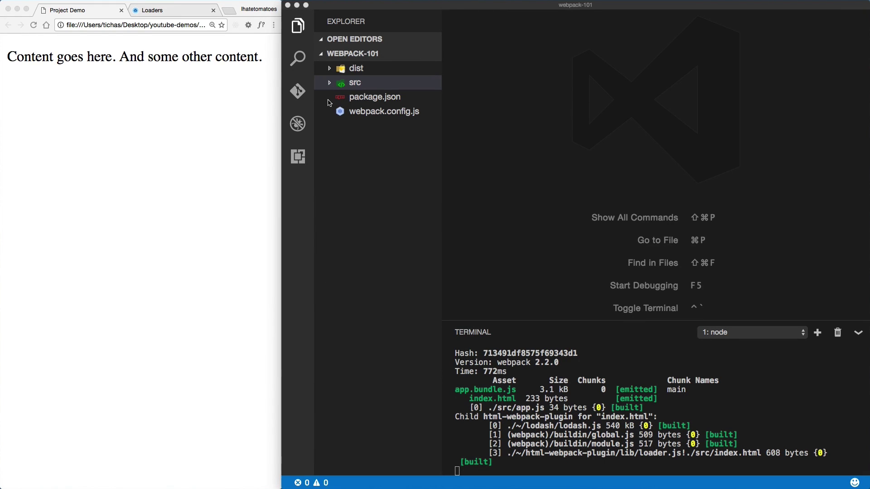
Step: Open the webpack Loaders docs and highlight the {test: /\.css$/, use: 'css-loader'} example rule
{"action": "left_click", "coordinate": [329, 68]}
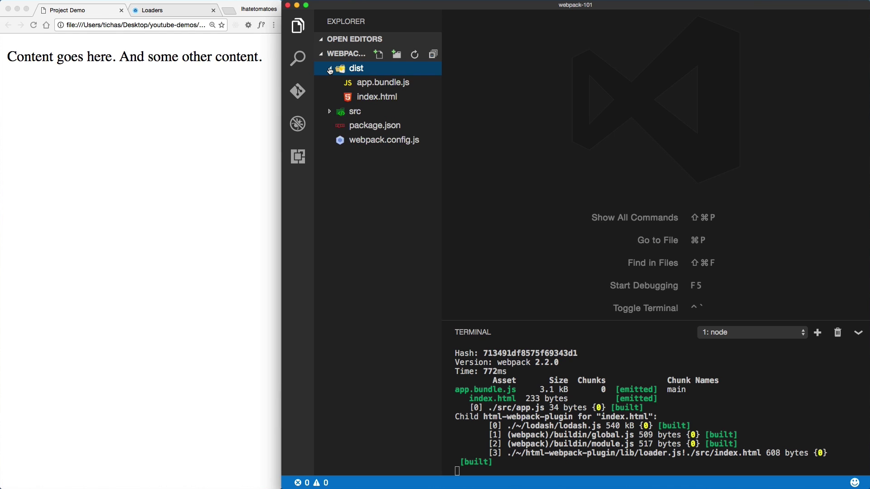
{"action": "left_click", "coordinate": [329, 69]}
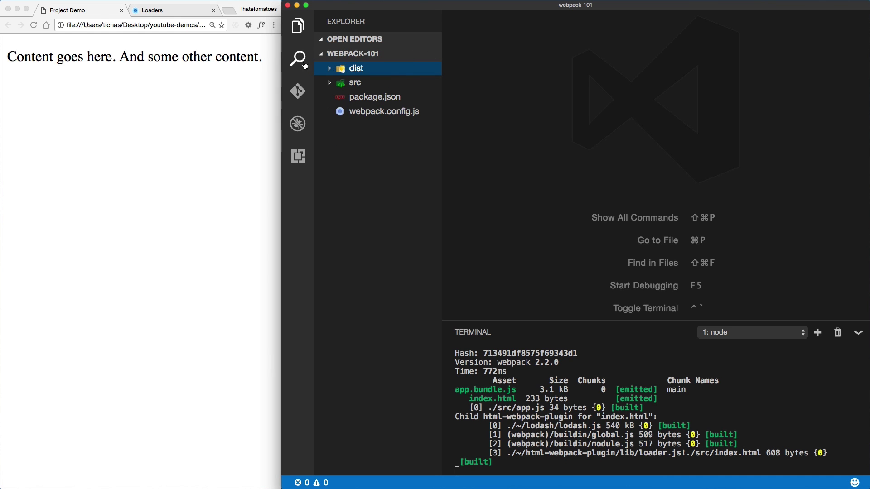
{"action": "left_click", "coordinate": [165, 11]}
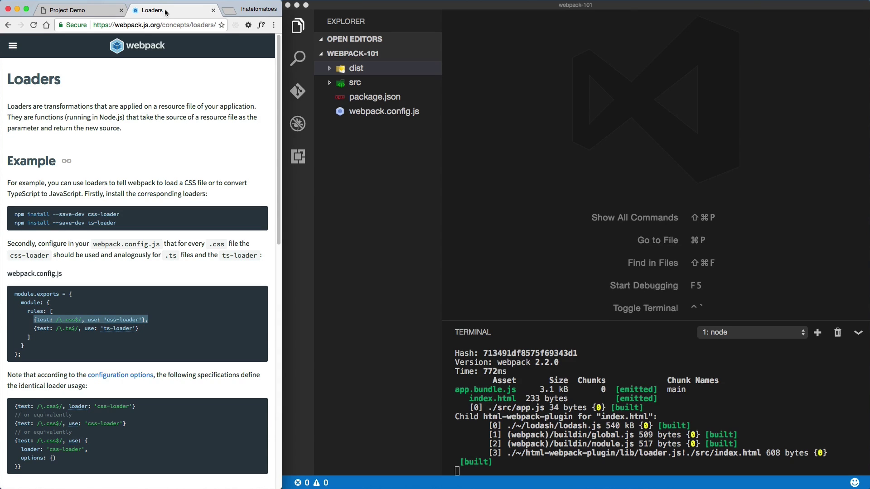
{"action": "left_click", "coordinate": [34, 320]}
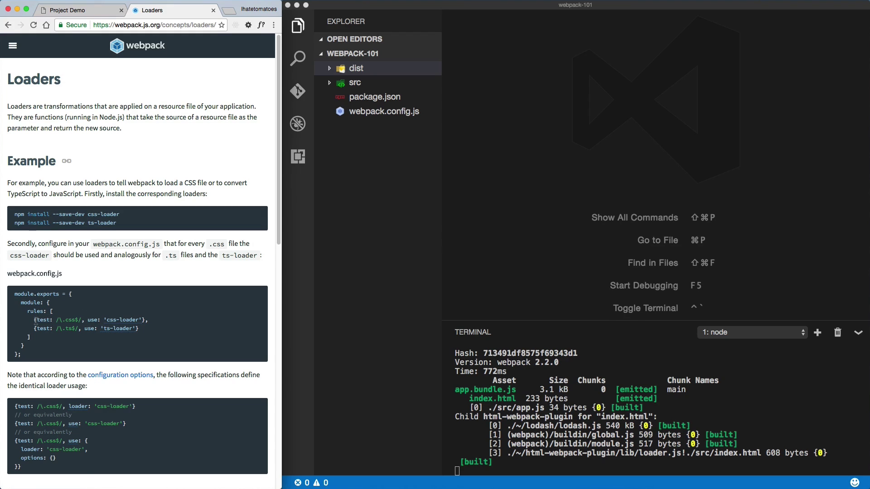
{"action": "left_click_drag", "start_coordinate": [33, 320], "coordinate": [71, 323]}
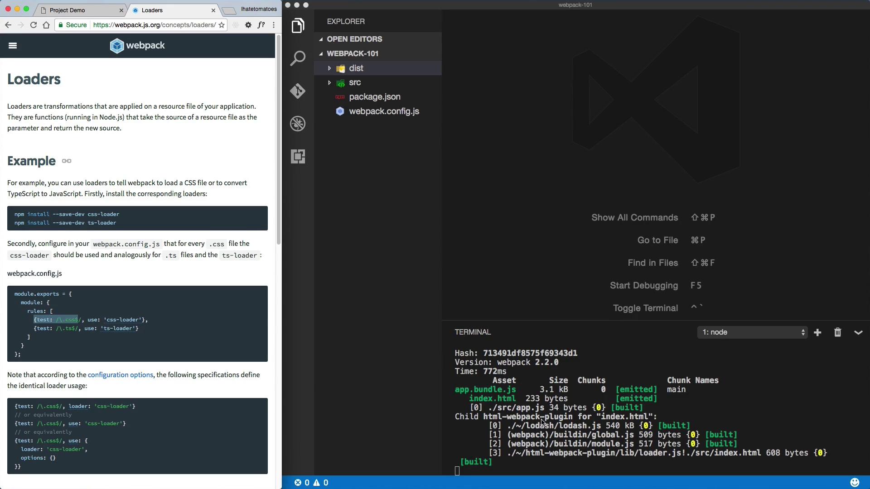
Step: Stop the webpack watch and install css-loader as a dev dependency
{"action": "left_click", "coordinate": [567, 449]}
{"action": "key", "text": "ctrl+c"}
{"action": "type", "text": "npm i"}
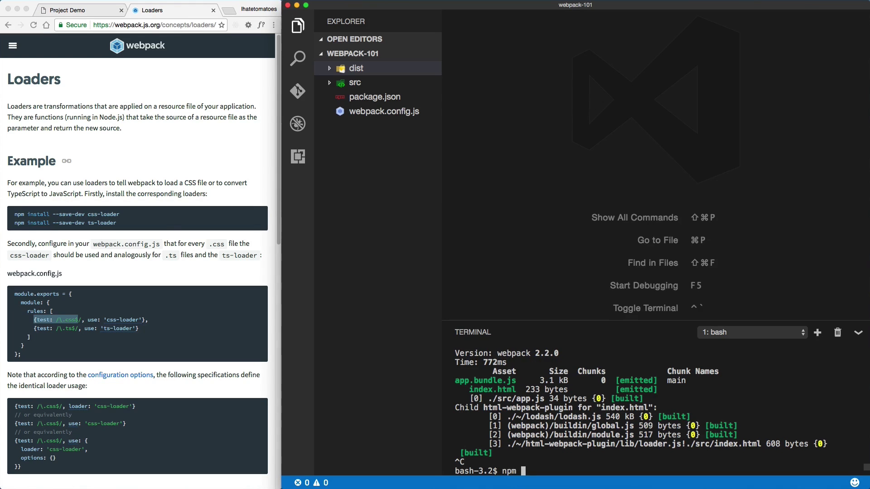
{"action": "type", "text": "nstall c"}
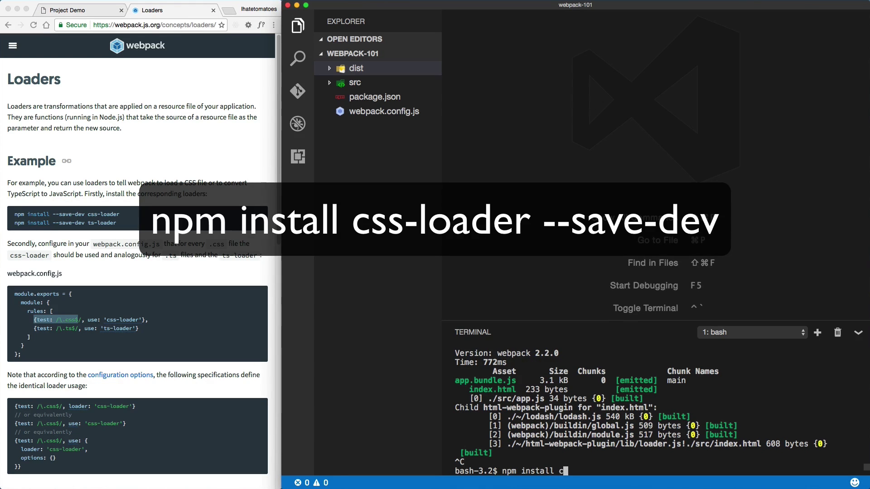
{"action": "type", "text": "ss-loader "}
{"action": "type", "text": "--save-dev"}
{"action": "key", "text": "Return"}
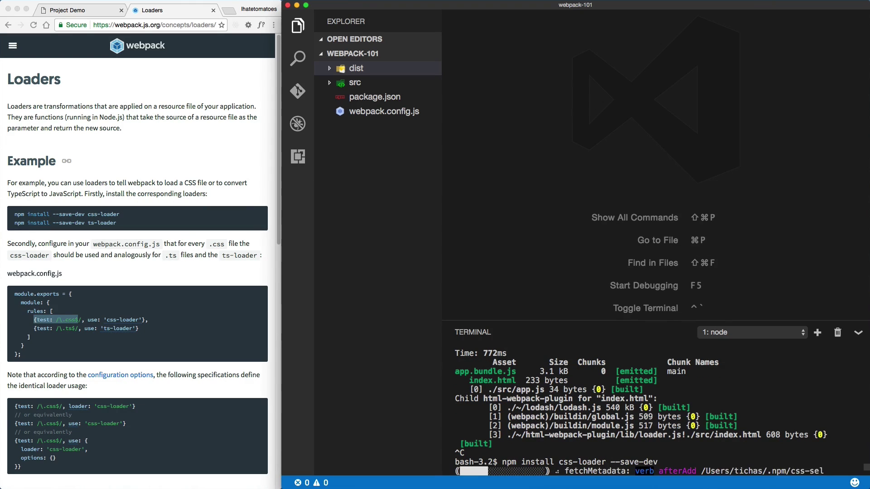
Step: Create src/app.css containing body { background-color: pink; }, then save and close it
{"action": "left_click", "coordinate": [329, 83]}
{"action": "right_click", "coordinate": [329, 83]}
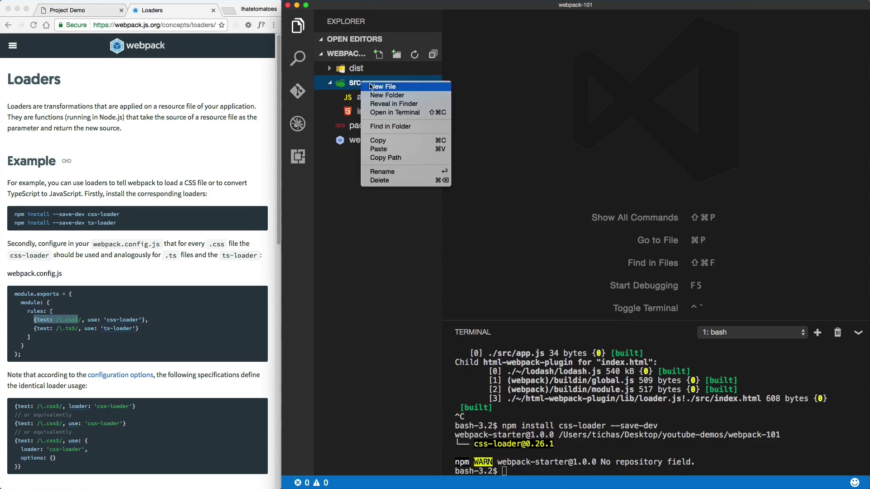
{"action": "left_click", "coordinate": [378, 87]}
{"action": "key", "text": "Escape"}
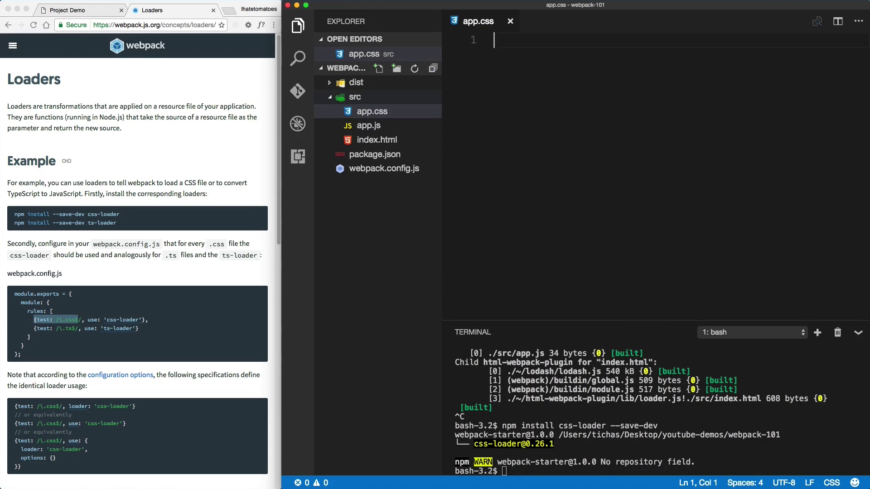
{"action": "type", "text": "body {"}
{"action": "key", "text": "Return"}
{"action": "type", "text": "back"}
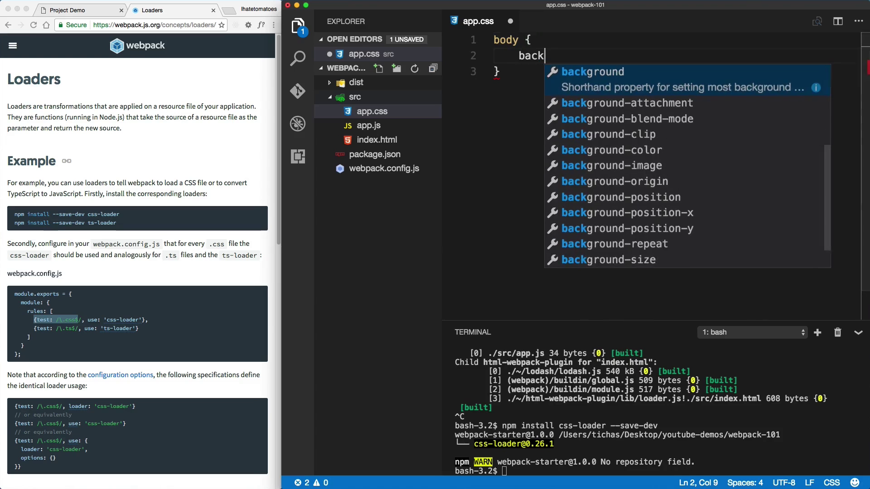
{"action": "type", "text": "g"}
{"action": "key", "text": "Down"}
{"action": "key", "text": "Down"}
{"action": "key", "text": "Down"}
{"action": "key", "text": "Return"}
{"action": "type", "text": "pink"}
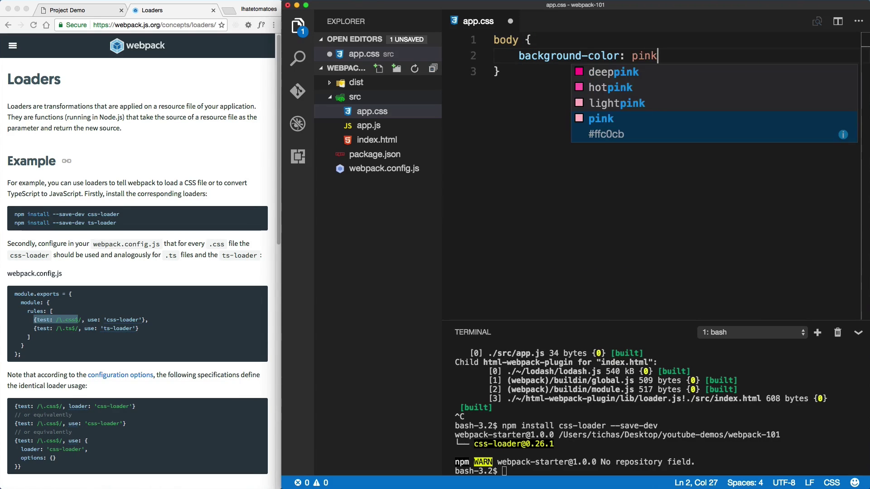
{"action": "type", "text": ";"}
{"action": "key", "text": "ctrl+s"}
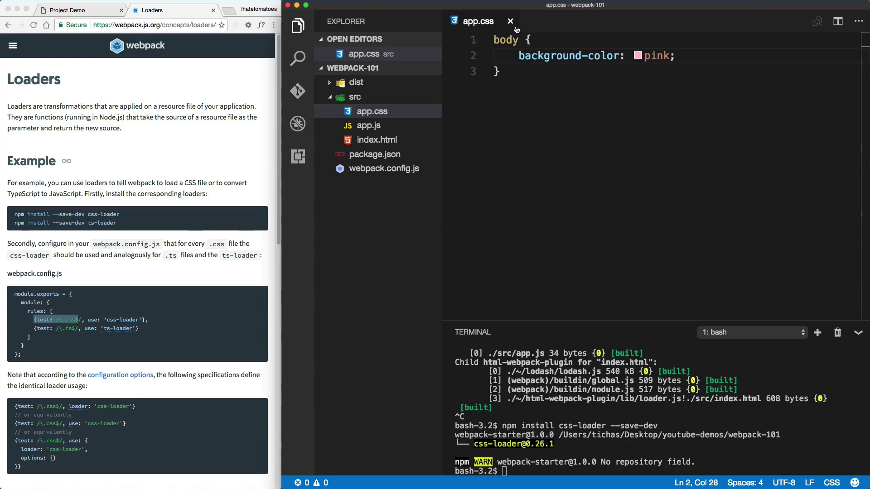
{"action": "left_click", "coordinate": [510, 21]}
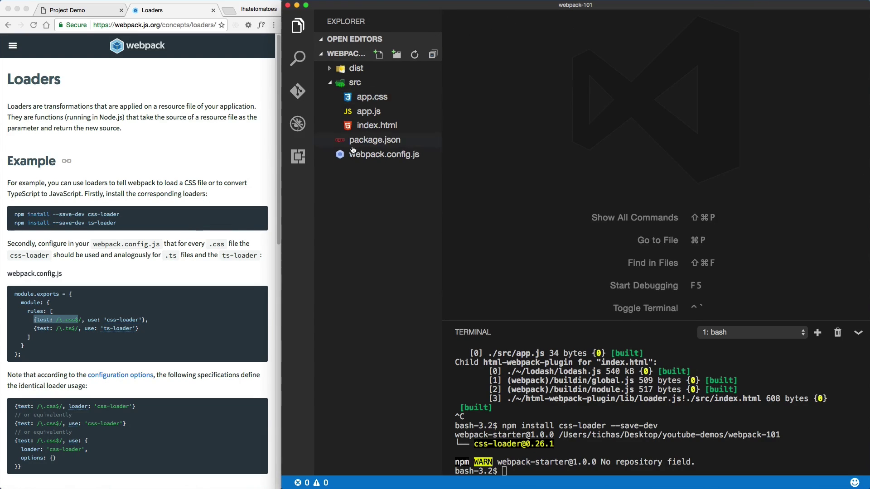
Step: Add a module.rules entry {test: /\.css$/, use: 'css-loader'} to webpack.config.js and save
{"action": "double_click", "coordinate": [360, 156]}
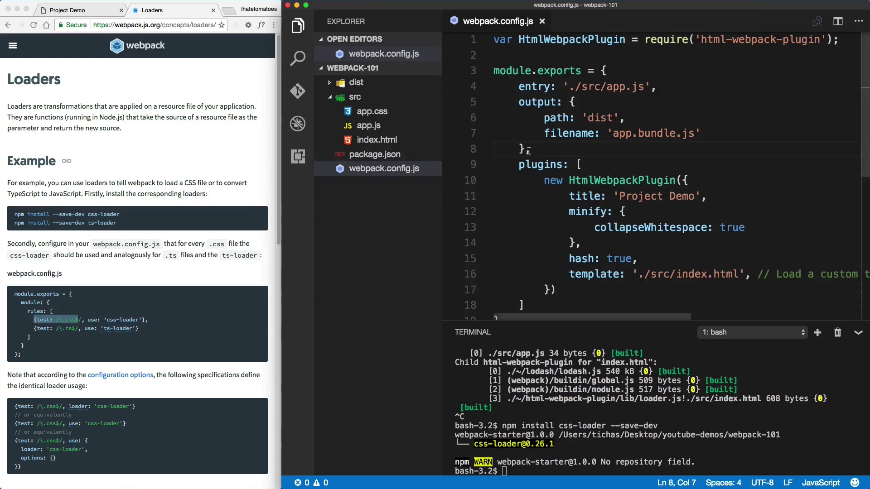
{"action": "left_click", "coordinate": [297, 25]}
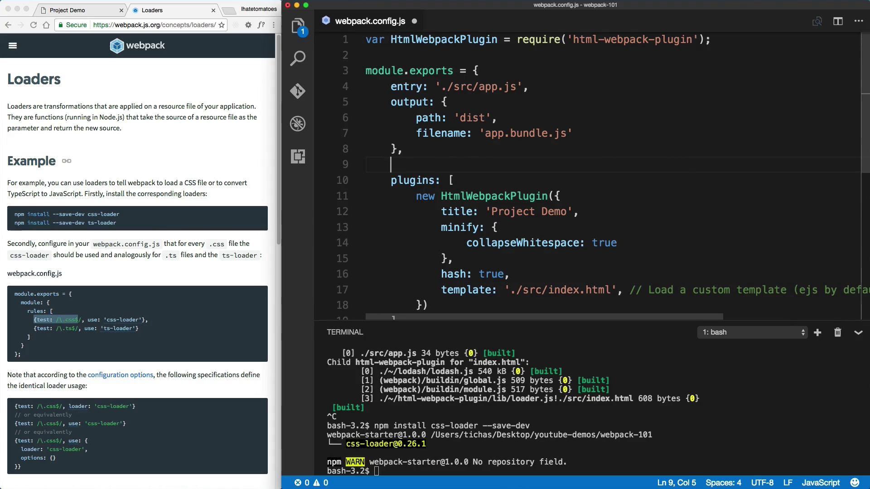
{"action": "key", "text": "Return"}
{"action": "type", "text": "module"}
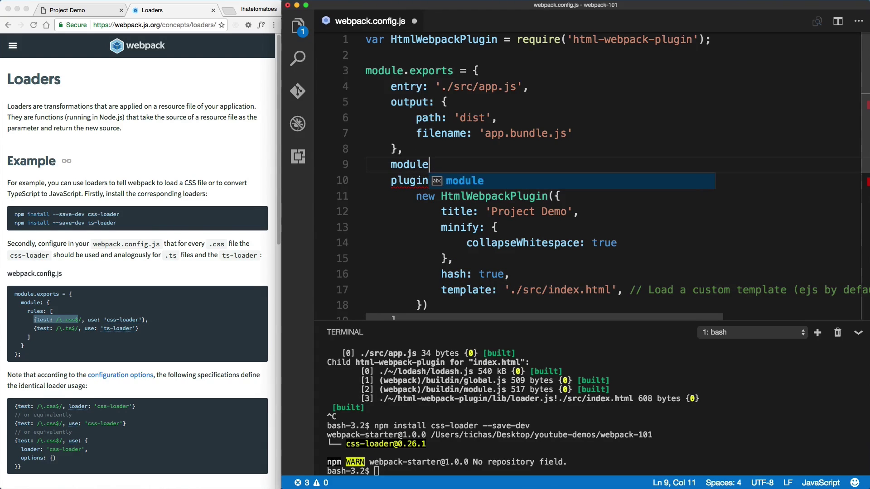
{"action": "type", "text": ": {"}
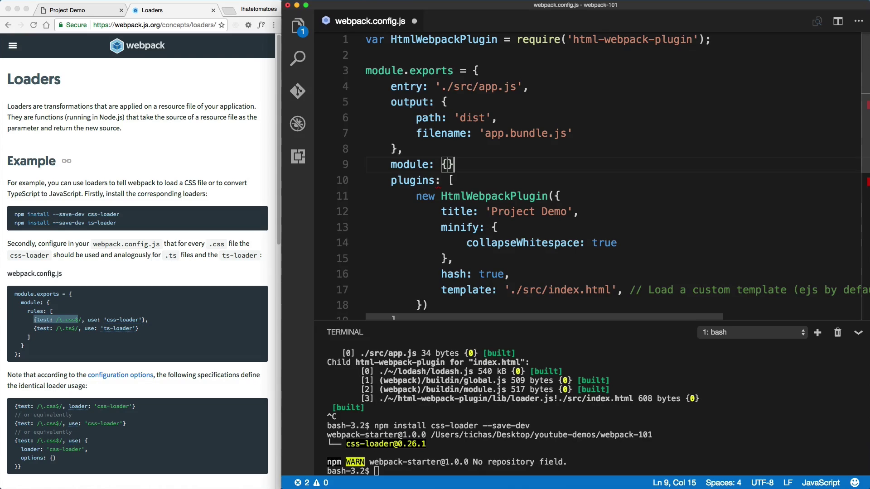
{"action": "key", "text": "Return"}
{"action": "key", "text": "Down"}
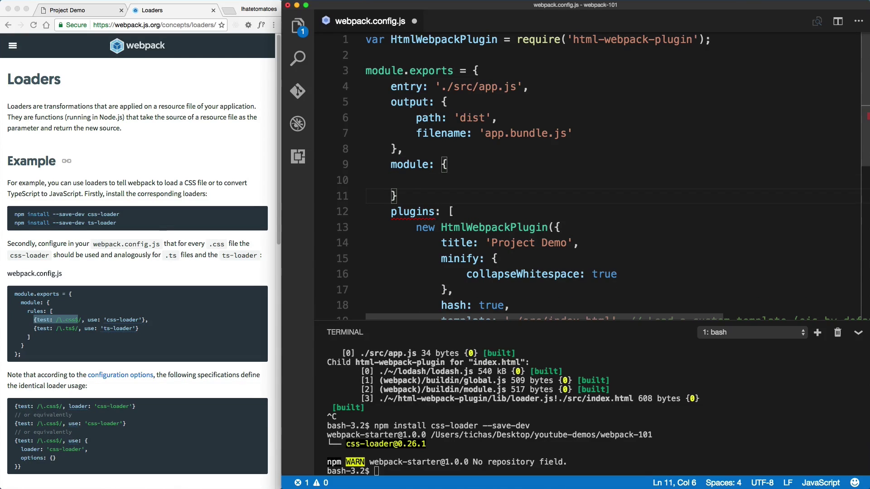
{"action": "type", "text": ","}
{"action": "key", "text": "Up"}
{"action": "key", "text": "Tab"}
{"action": "key", "text": "Tab"}
{"action": "type", "text": "rules: "}
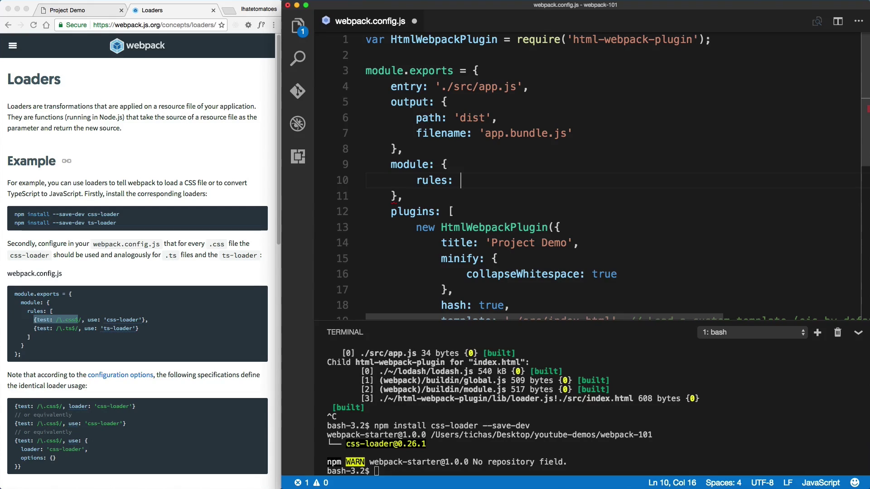
{"action": "type", "text": "["}
{"action": "key", "text": "Return"}
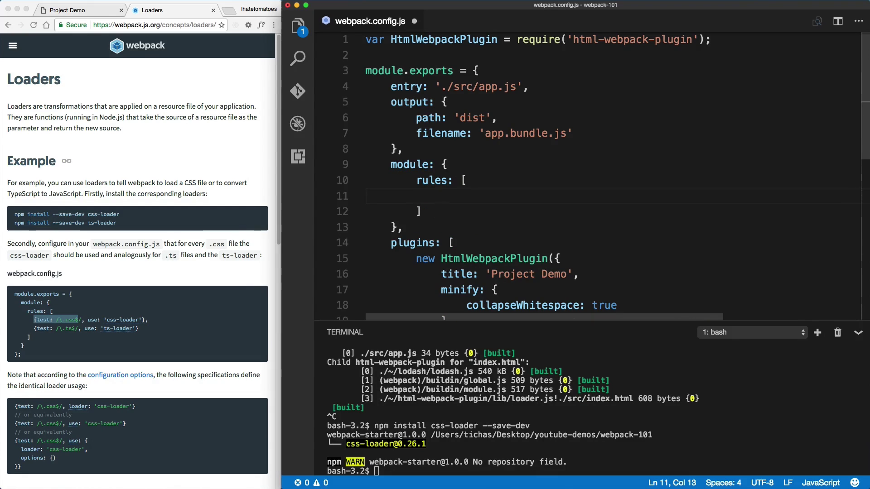
{"action": "type", "text": "{test:"}
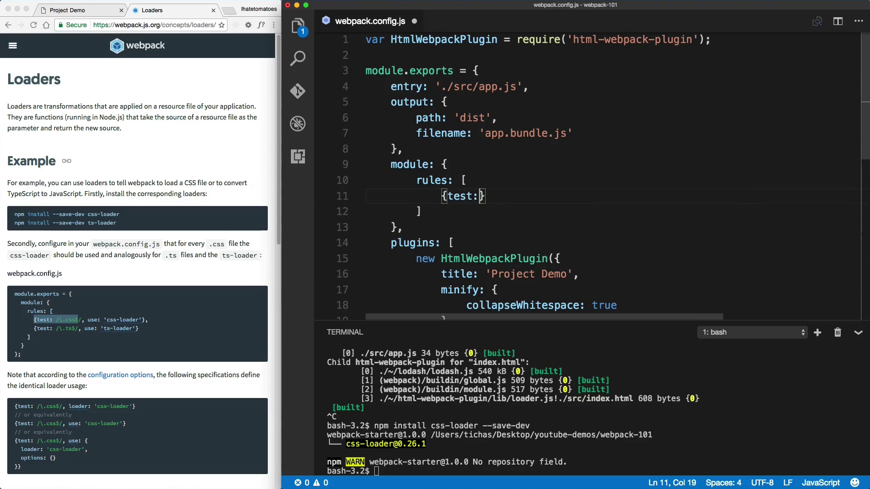
{"action": "type", "text": " /\\"}
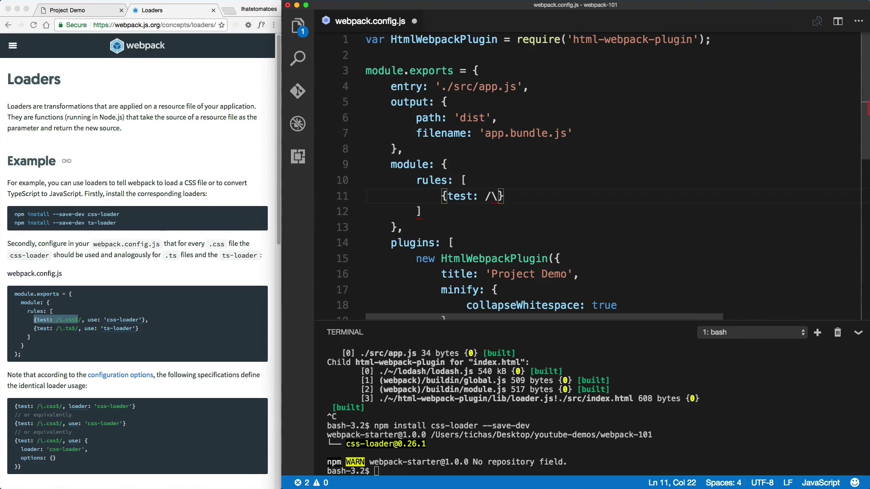
{"action": "type", "text": ".css$"}
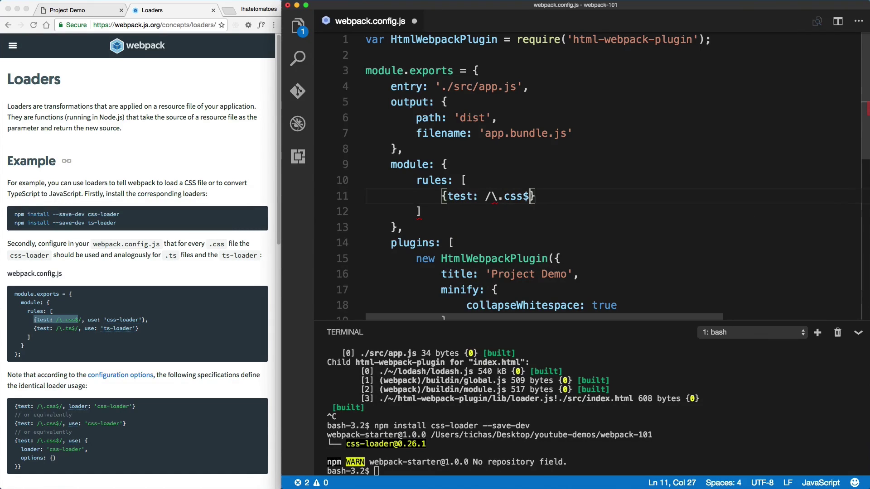
{"action": "type", "text": "/, "}
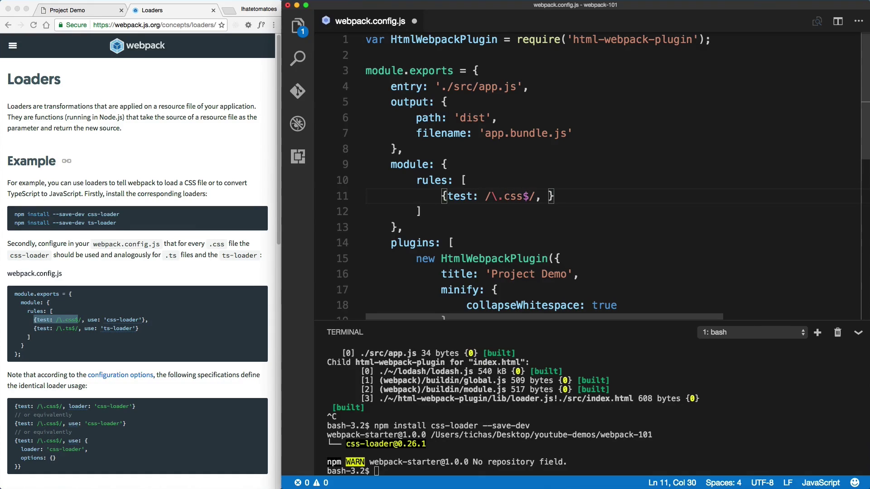
{"action": "type", "text": "use: 'css-"}
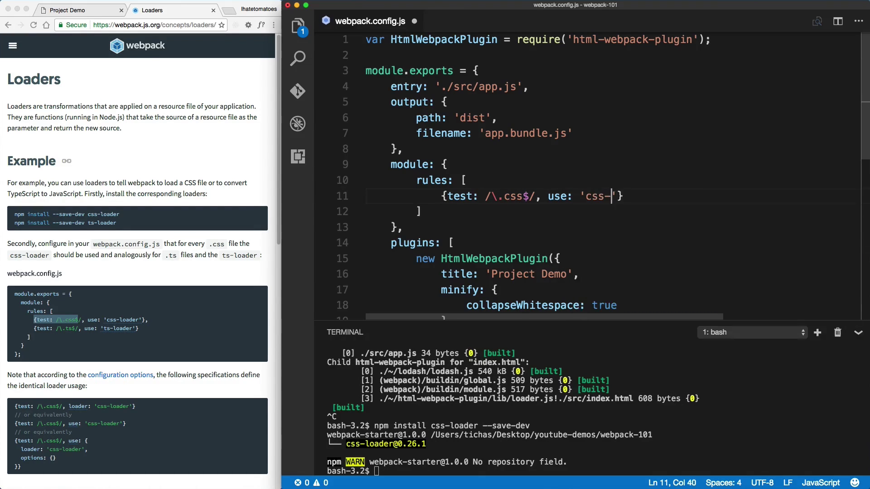
{"action": "type", "text": "loader"}
{"action": "key", "text": "Right"}
{"action": "key", "text": "Right"}
{"action": "left_click", "coordinate": [426, 235]}
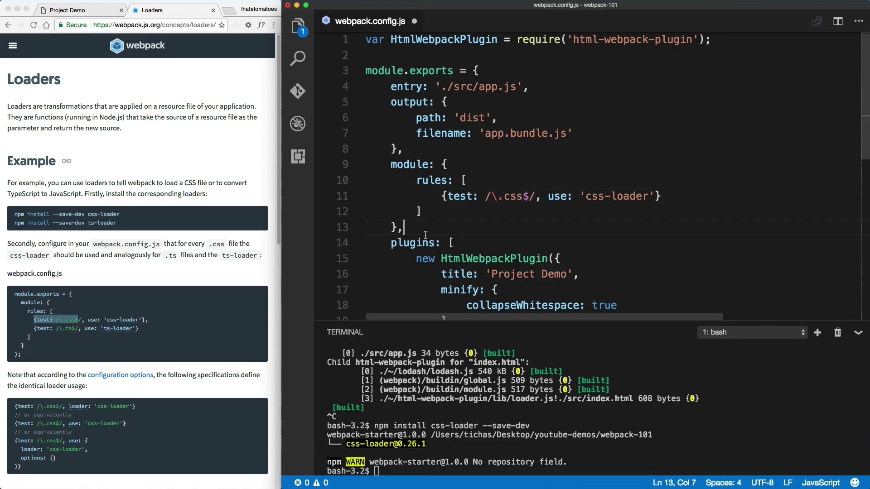
{"action": "key", "text": "super+s"}
Step: Check the css-loader rule on line 11 and run npm run dev
{"action": "left_click_drag", "start_coordinate": [440, 196], "coordinate": [710, 198]}
{"action": "left_click", "coordinate": [710, 197]}
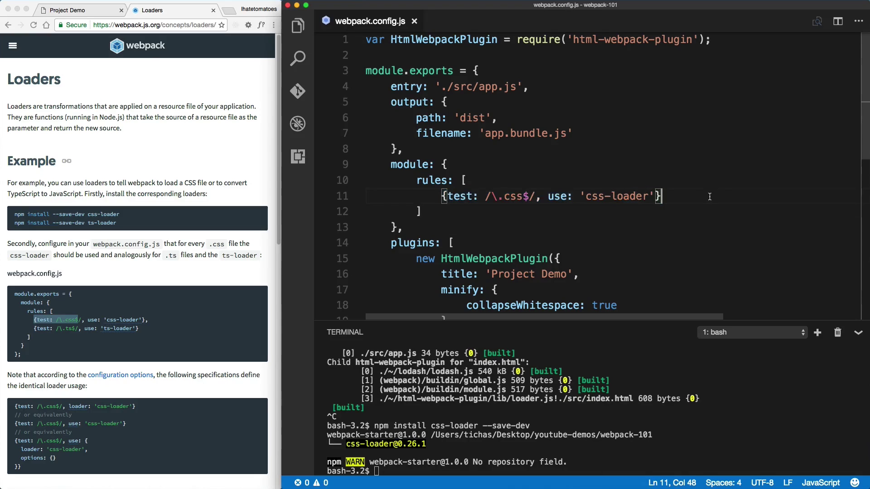
{"action": "left_click", "coordinate": [432, 223]}
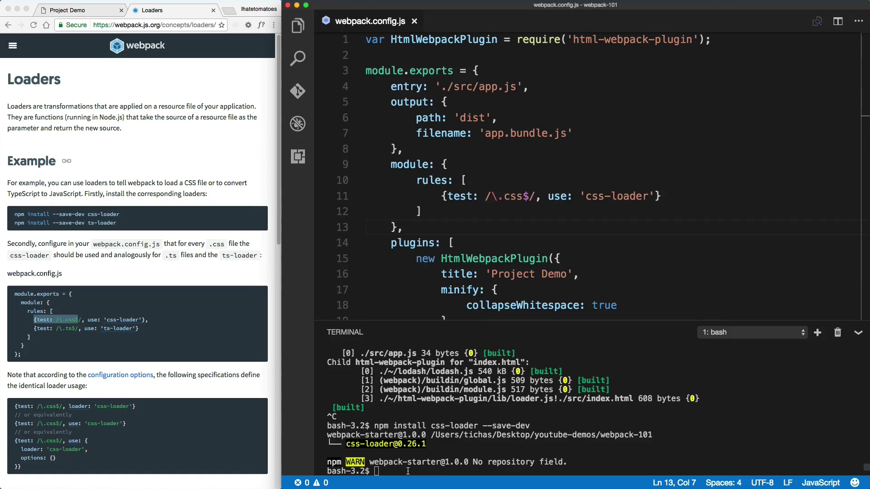
{"action": "type", "text": "npm run dev"}
{"action": "key", "text": "Return"}
{"action": "key", "text": "super+b"}
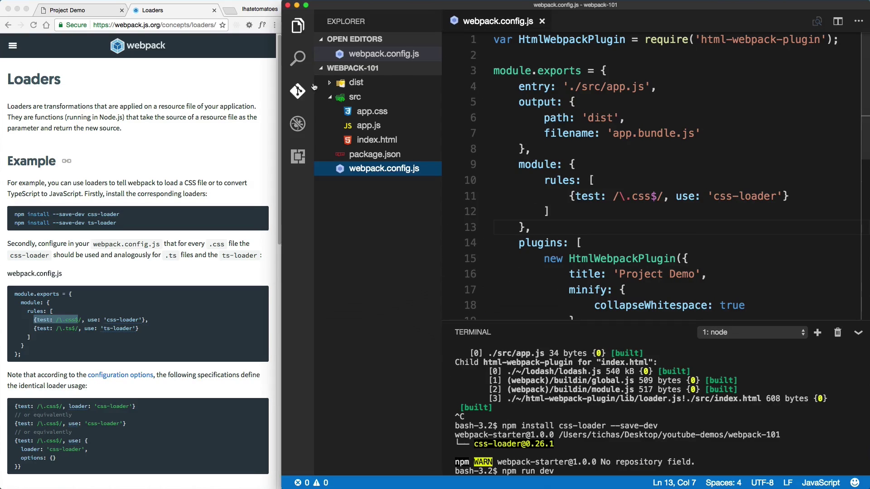
Step: Add const css = require('./app.css'); at the top of src/app.js and save
{"action": "left_click", "coordinate": [368, 126]}
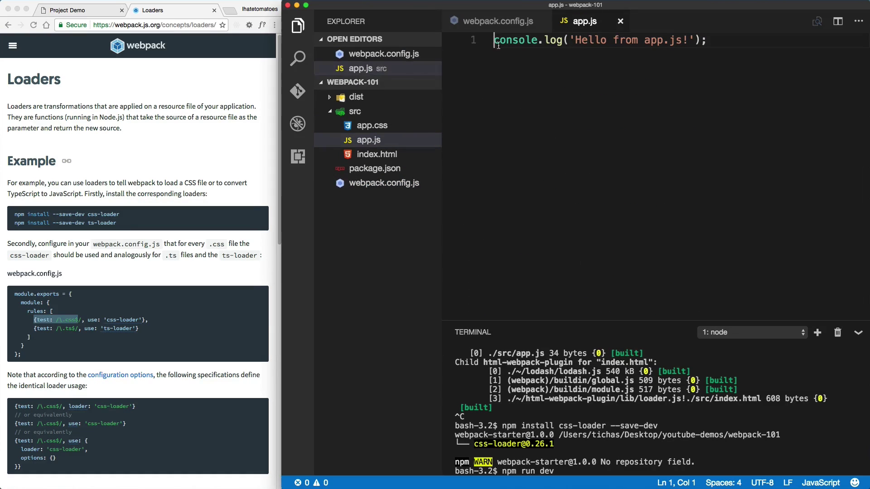
{"action": "key", "text": "Return"}
{"action": "key", "text": "Return"}
{"action": "key", "text": "Up"}
{"action": "key", "text": "Up"}
{"action": "type", "text": "const"}
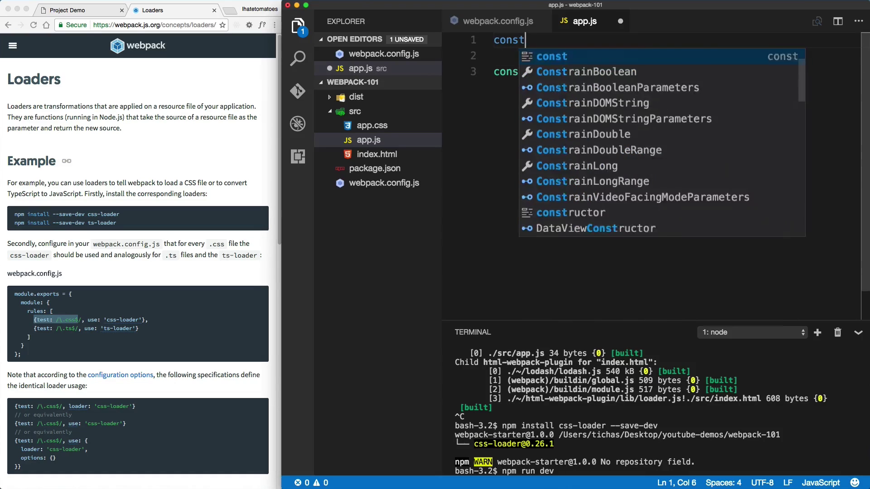
{"action": "type", "text": " css ="}
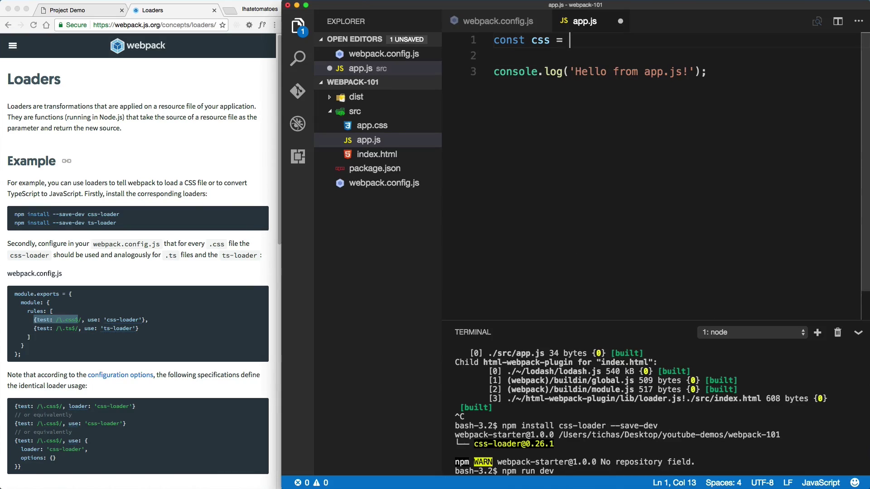
{"action": "type", "text": " requ"}
{"action": "key", "text": "Return"}
{"action": "type", "text": "();"}
{"action": "key", "text": "Left"}
{"action": "key", "text": "Left"}
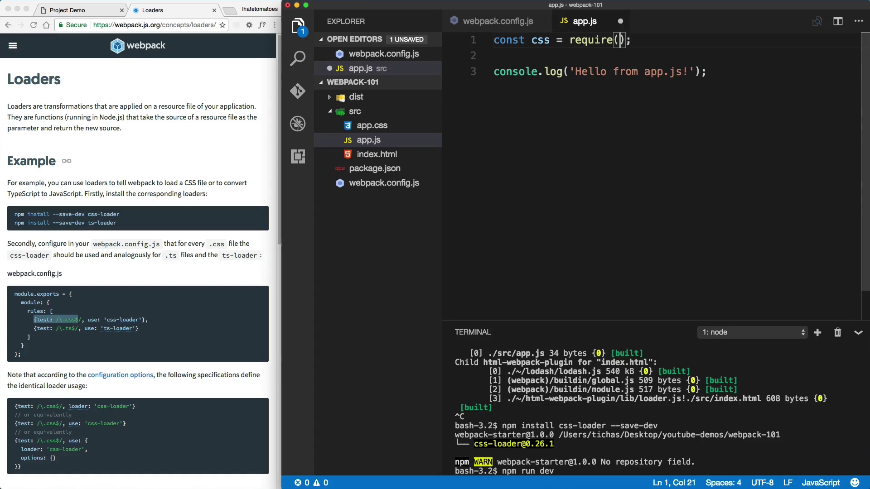
{"action": "type", "text": "'"}
{"action": "type", "text": "./"}
{"action": "type", "text": "app."}
{"action": "type", "text": "css"}
{"action": "key", "text": "ctrl+s"}
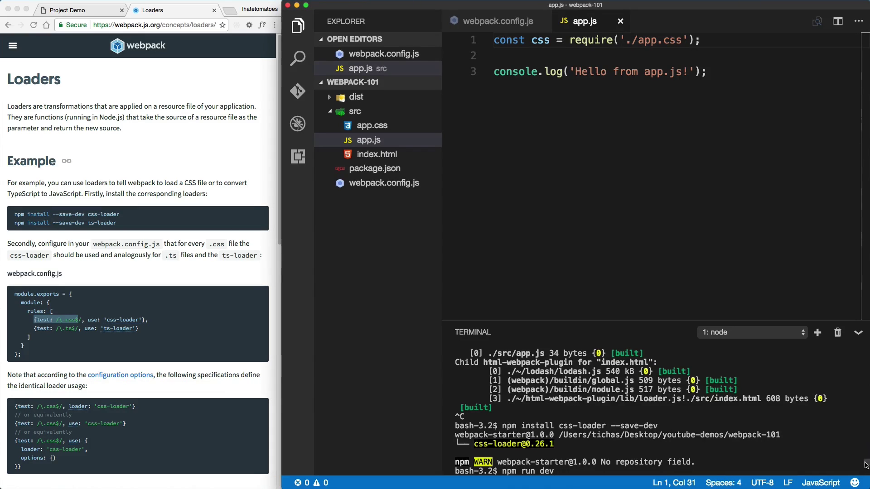
Step: Restart npm run dev and confirm the output lists css-base and app.css modules
{"action": "key", "text": "Return"}
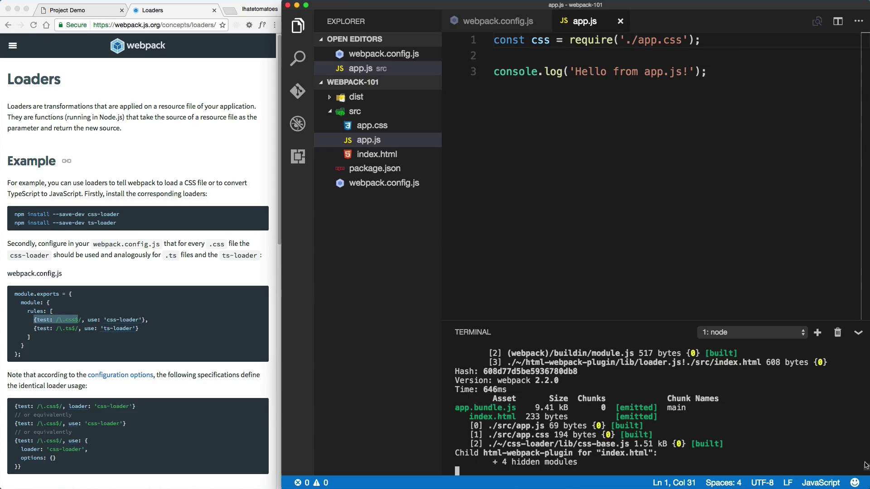
{"action": "key", "text": "ctrl+c"}
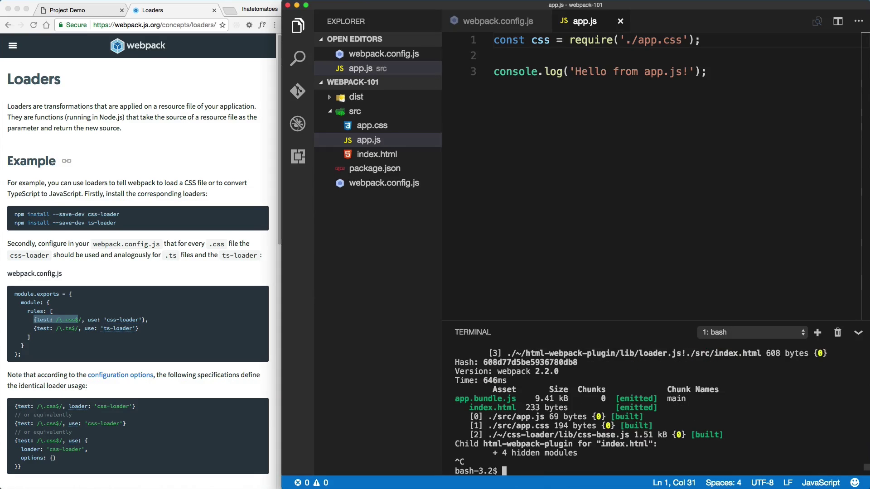
{"action": "type", "text": "npm"}
{"action": "type", "text": " run dev"}
{"action": "key", "text": "Return"}
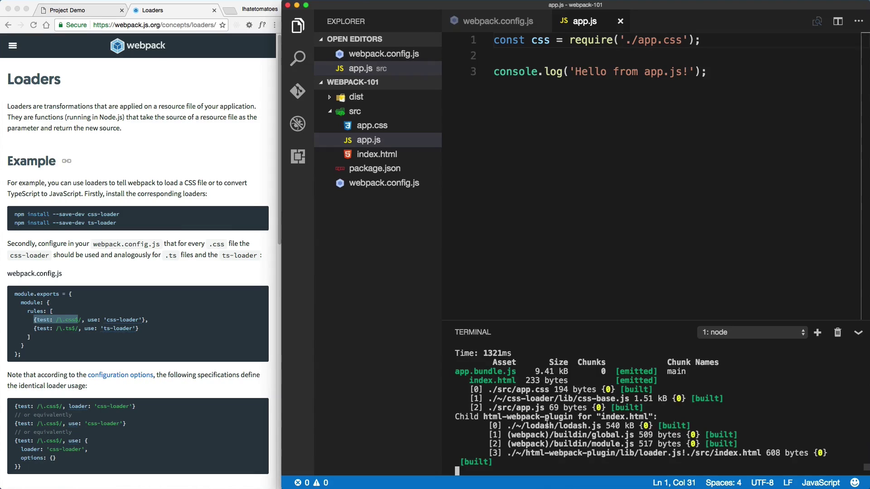
{"action": "left_click_drag", "start_coordinate": [577, 402], "coordinate": [621, 402]}
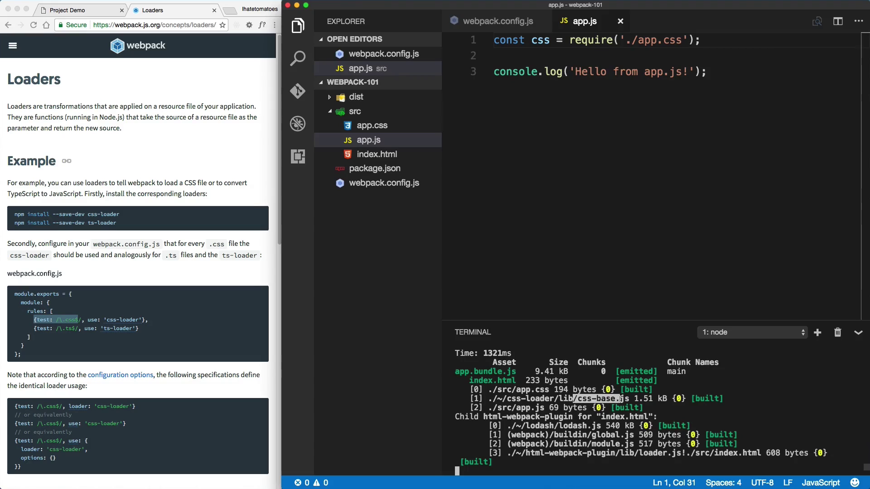
{"action": "left_click", "coordinate": [621, 400]}
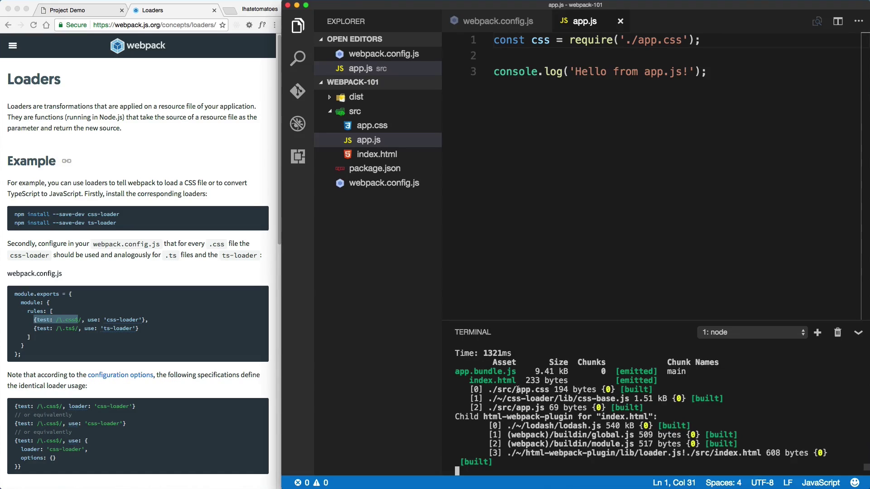
{"action": "left_click_drag", "start_coordinate": [518, 389], "coordinate": [568, 390]}
Step: Bring the Project Demo page up in Chrome
{"action": "left_click", "coordinate": [569, 390]}
{"action": "left_click", "coordinate": [116, 152]}
{"action": "left_click", "coordinate": [76, 10]}
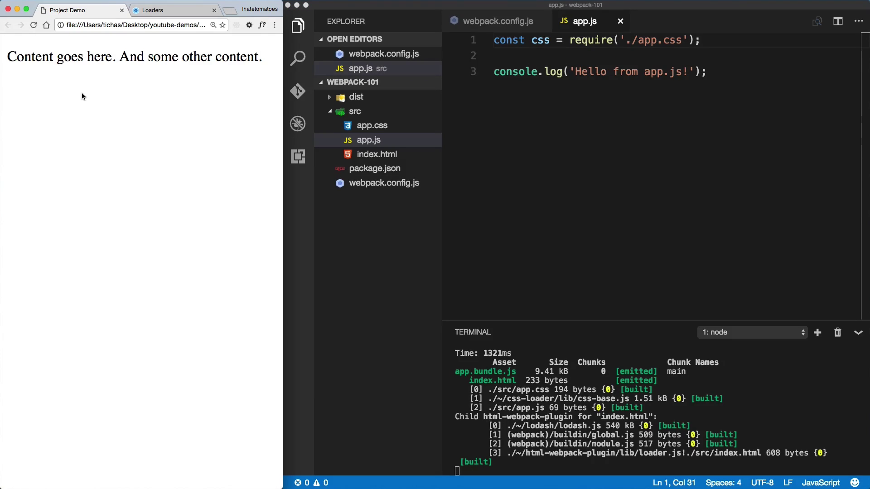
Step: View the demo page source showing only app.bundle.js, then open Inspect on the page
{"action": "right_click", "coordinate": [209, 142]}
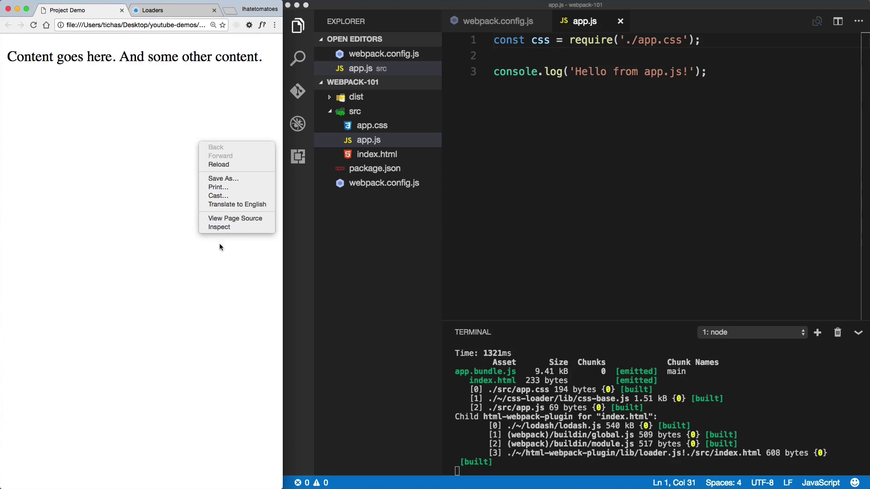
{"action": "left_click", "coordinate": [220, 219]}
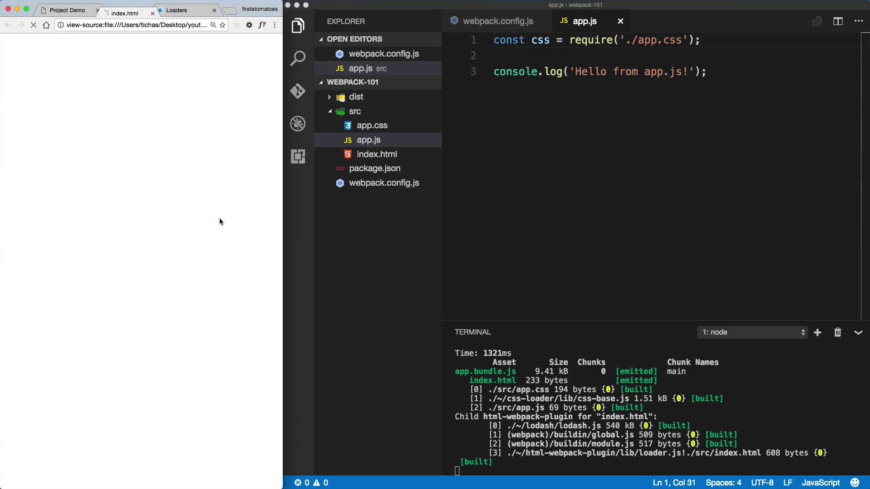
{"action": "left_click", "coordinate": [152, 10]}
{"action": "right_click", "coordinate": [147, 191]}
{"action": "left_click", "coordinate": [155, 280]}
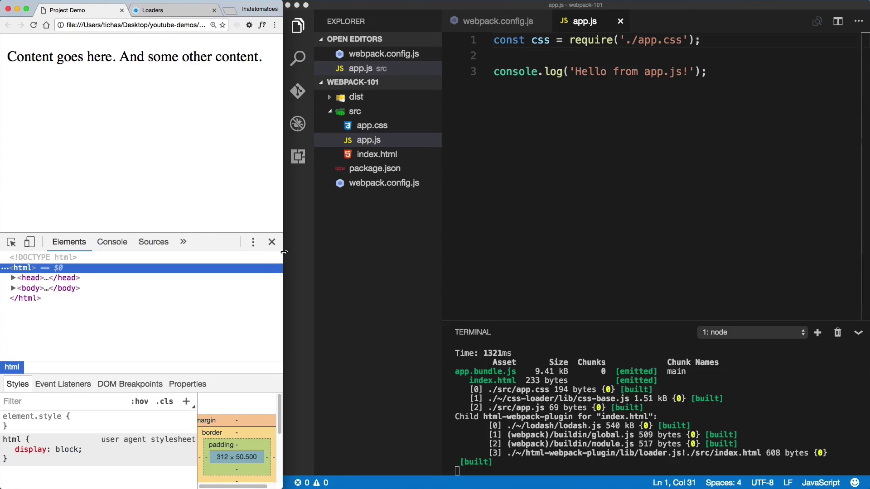
Step: Widen Chrome and reload the page in the Network panel, filtered to JS requests
{"action": "left_click_drag", "start_coordinate": [284, 252], "coordinate": [677, 245]}
{"action": "left_click", "coordinate": [112, 245]}
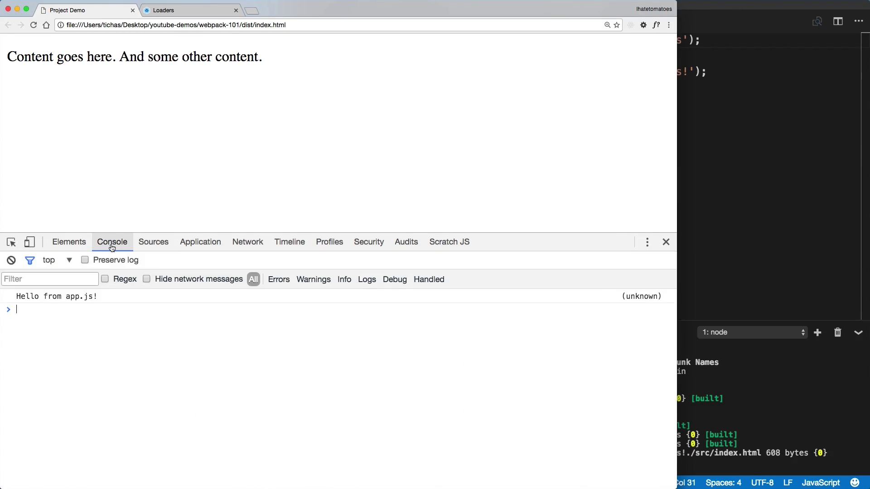
{"action": "left_click", "coordinate": [146, 249]}
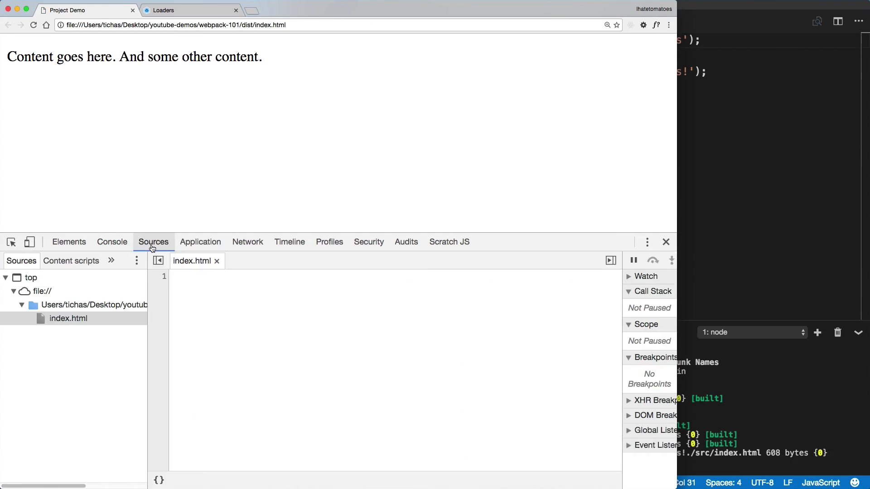
{"action": "left_click", "coordinate": [208, 247]}
{"action": "left_click", "coordinate": [255, 246]}
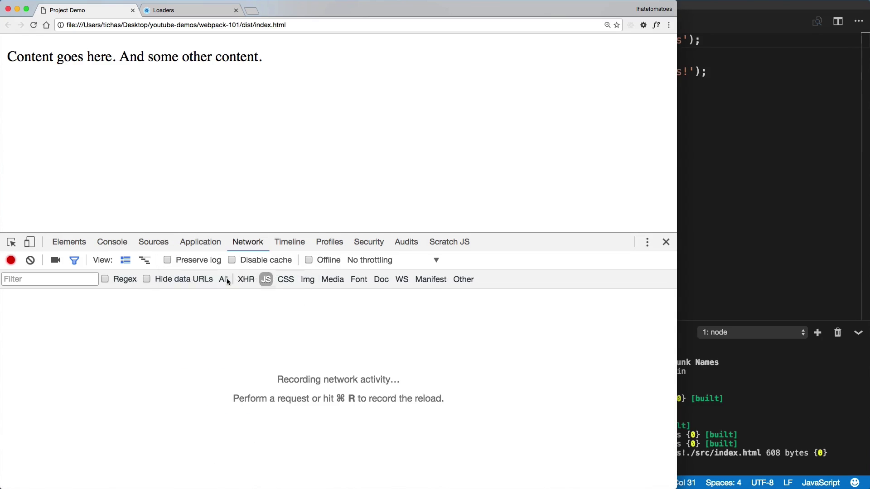
{"action": "left_click", "coordinate": [247, 279]}
{"action": "left_click", "coordinate": [281, 281]}
{"action": "key", "text": "super+r"}
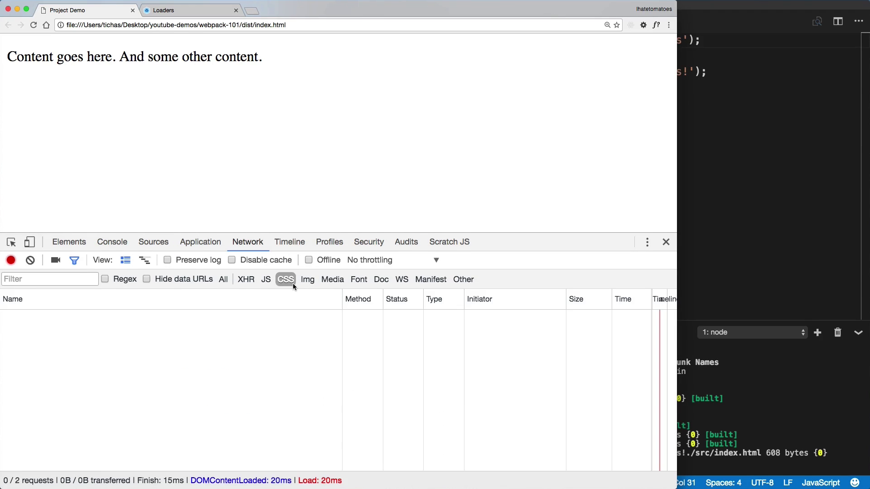
{"action": "left_click", "coordinate": [266, 281]}
Step: Find 'pink' in the app.bundle.js response, then expand the style-less <head> in Elements
{"action": "left_click", "coordinate": [106, 324]}
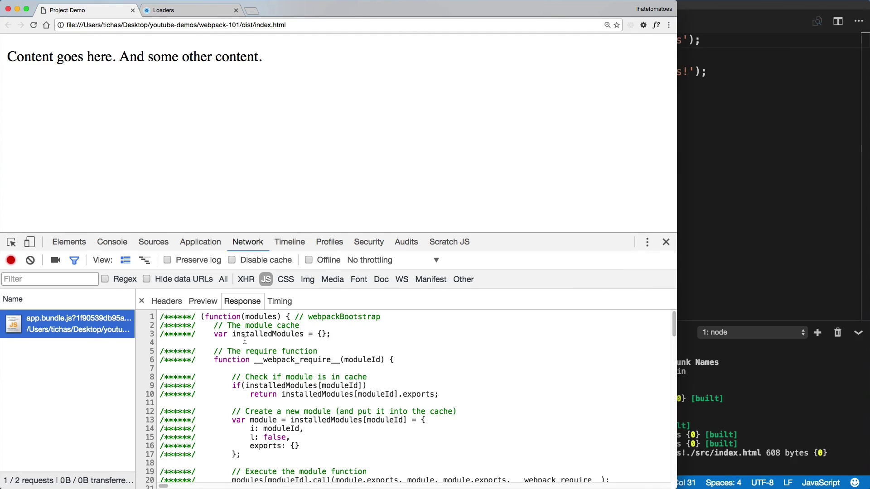
{"action": "left_click", "coordinate": [278, 392]}
{"action": "key", "text": "super+f"}
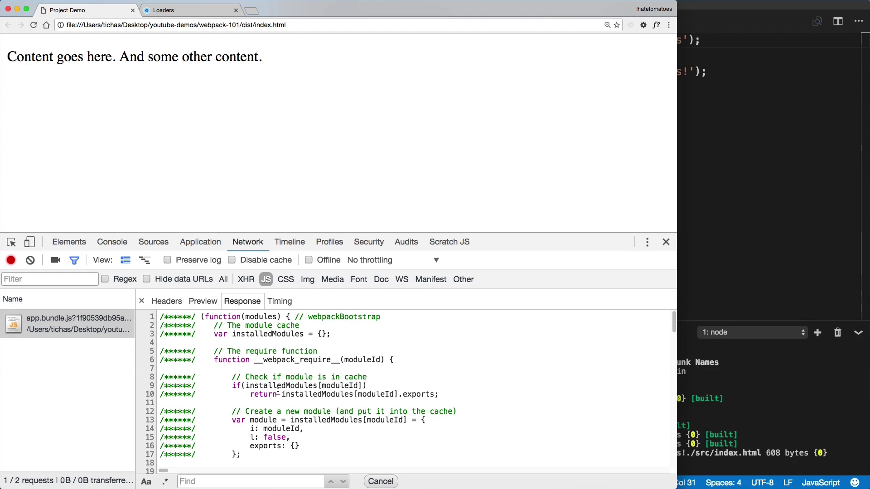
{"action": "type", "text": "pink"}
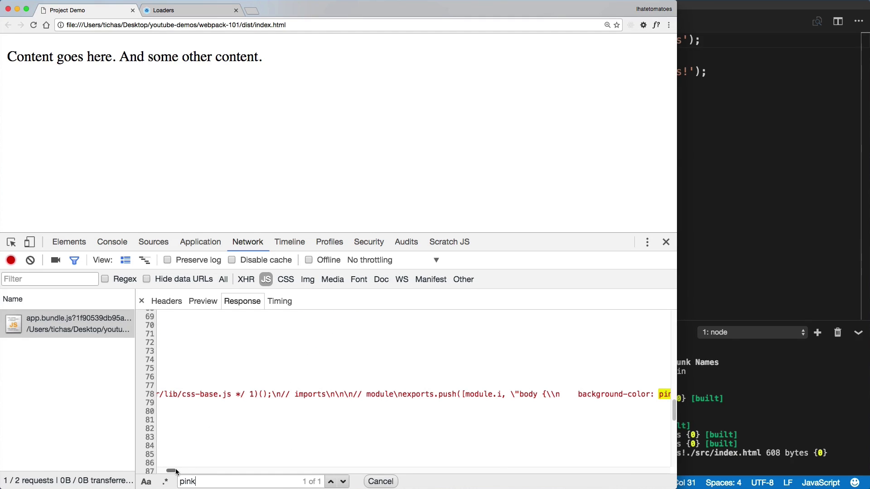
{"action": "left_click_drag", "start_coordinate": [175, 471], "coordinate": [179, 472]}
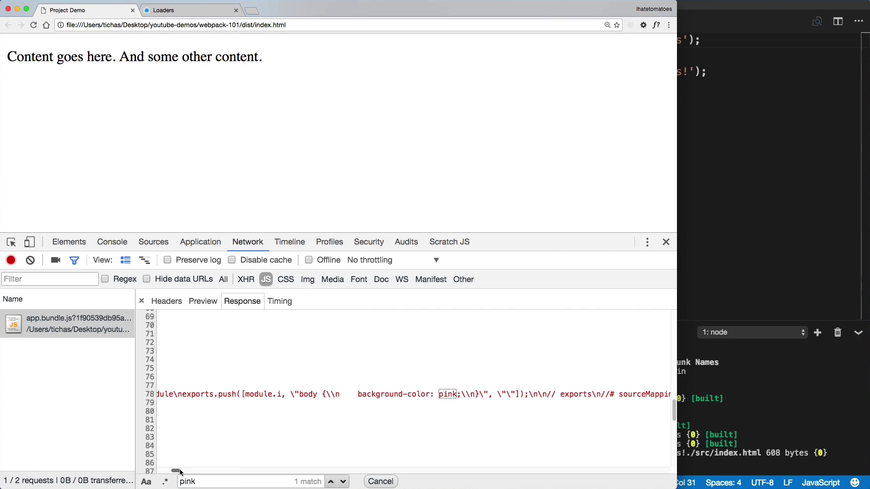
{"action": "scroll", "coordinate": [313, 382], "scroll_direction": "left", "scroll_amount": 5}
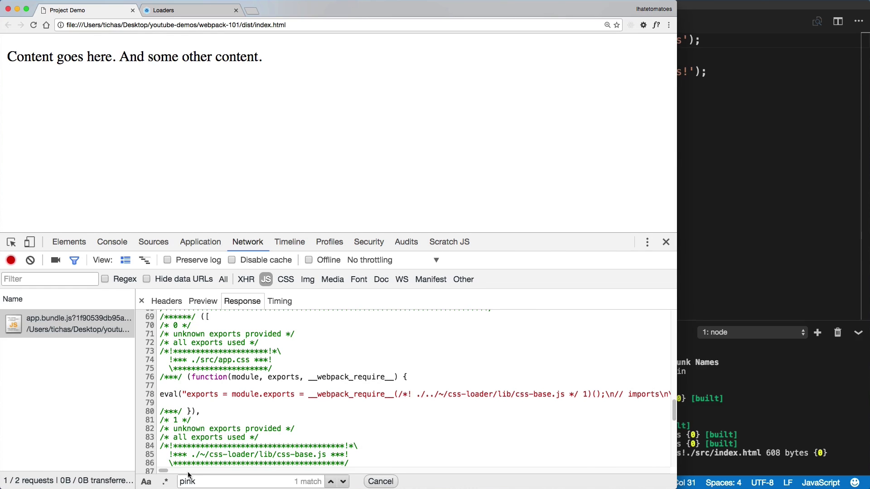
{"action": "key", "text": "Return"}
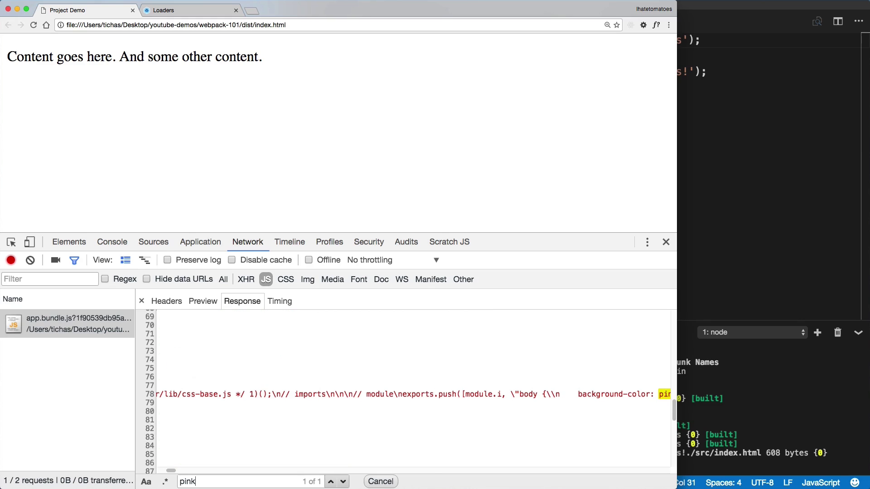
{"action": "left_click_drag", "start_coordinate": [570, 395], "coordinate": [670, 395]}
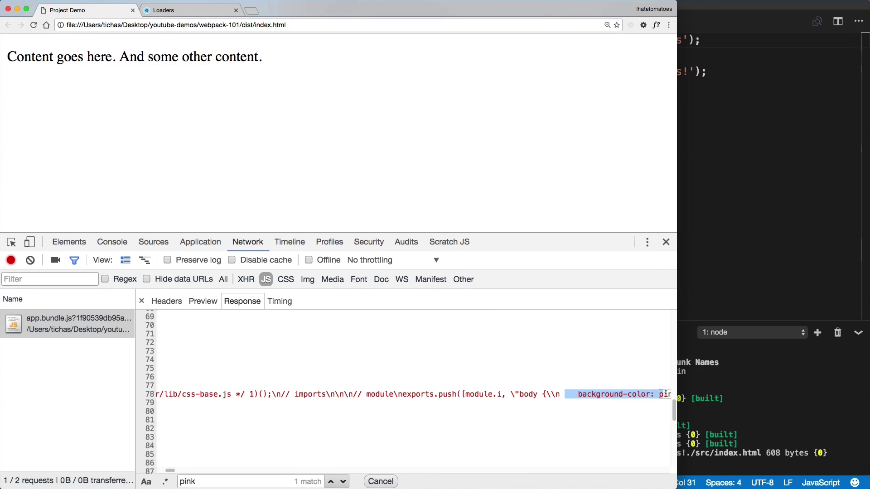
{"action": "left_click", "coordinate": [613, 394]}
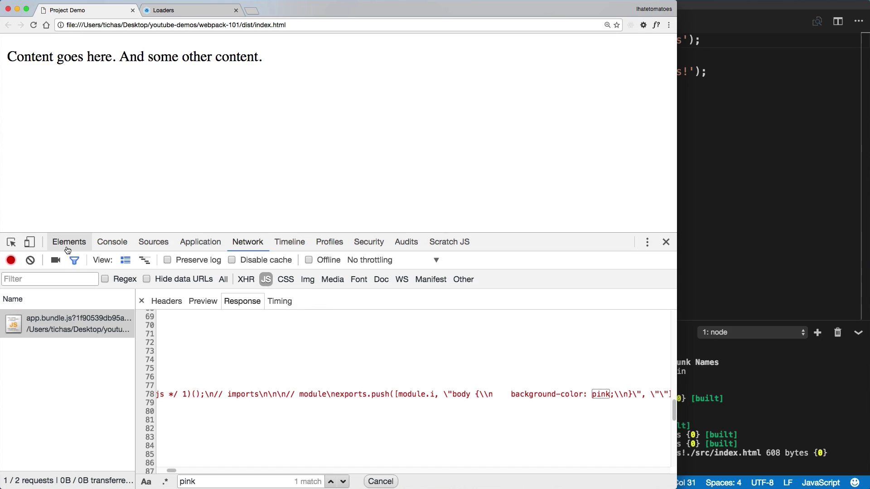
{"action": "left_click", "coordinate": [79, 246]}
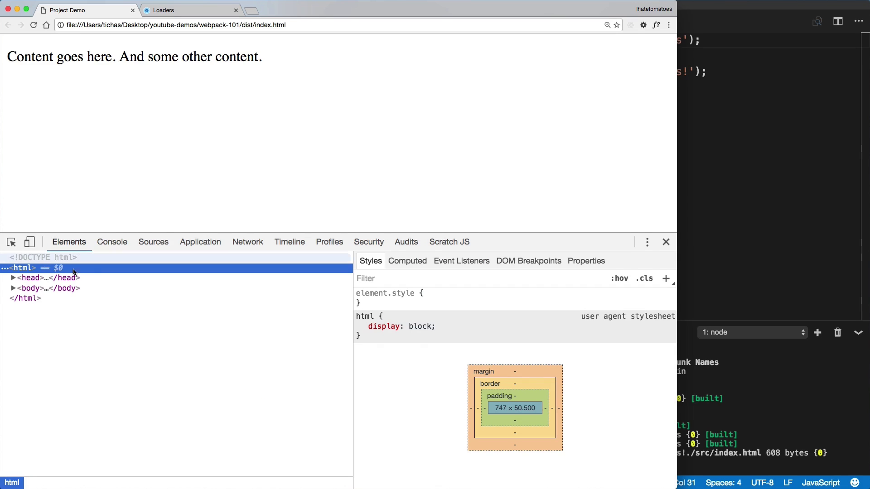
{"action": "left_click", "coordinate": [14, 278]}
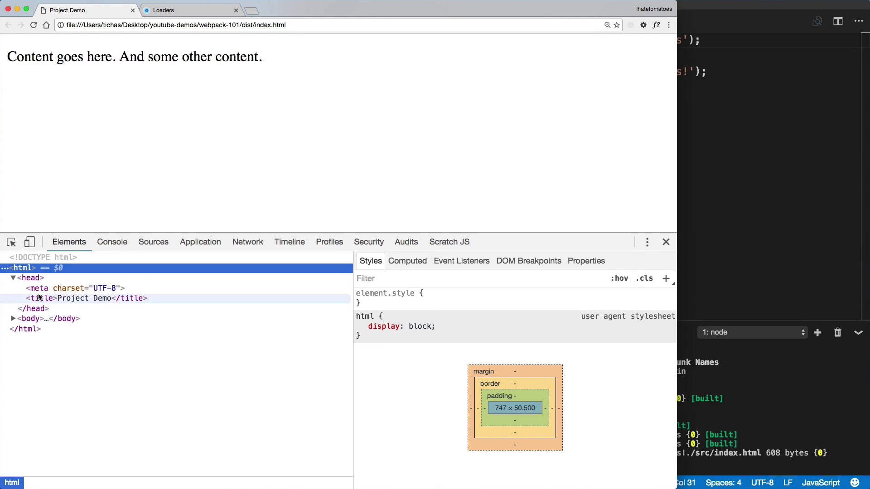
Step: Search for style-loader, open its npm package page, and narrow Chrome beside VS Code
{"action": "key", "text": "ctrl+t"}
{"action": "type", "text": "style-loader"}
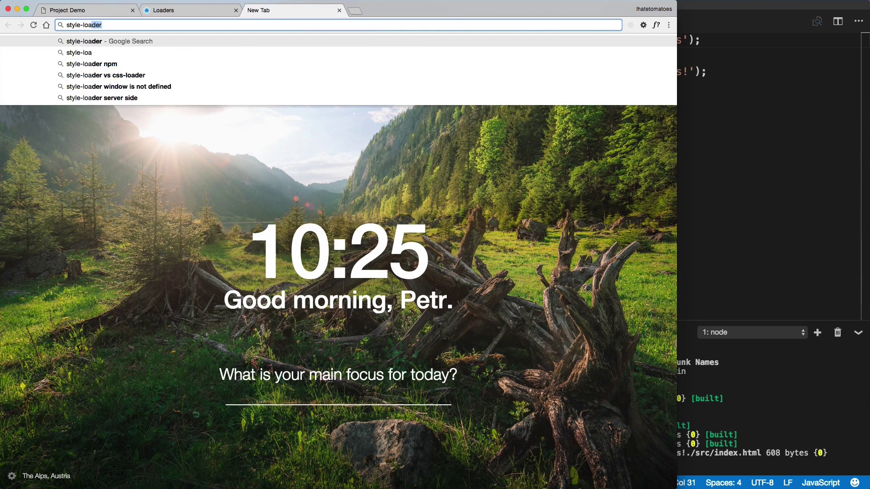
{"action": "key", "text": "Return"}
{"action": "left_click", "coordinate": [130, 259]}
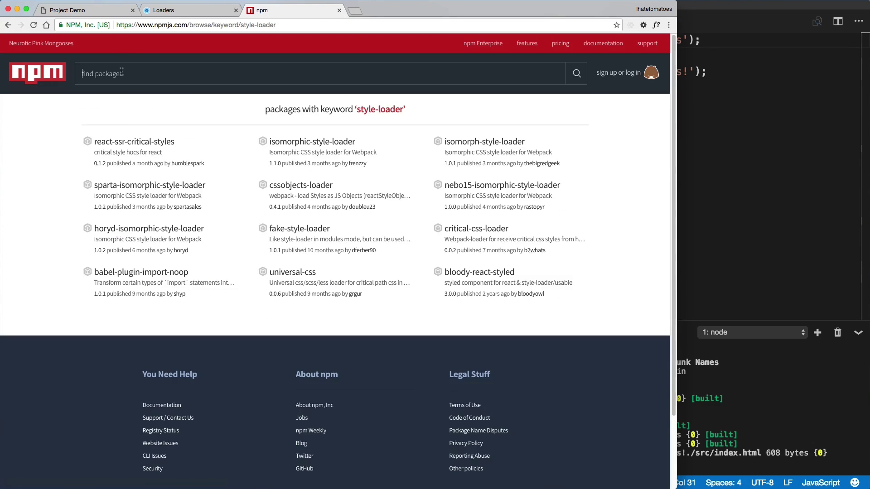
{"action": "type", "text": "style-loader"}
{"action": "key", "text": "Return"}
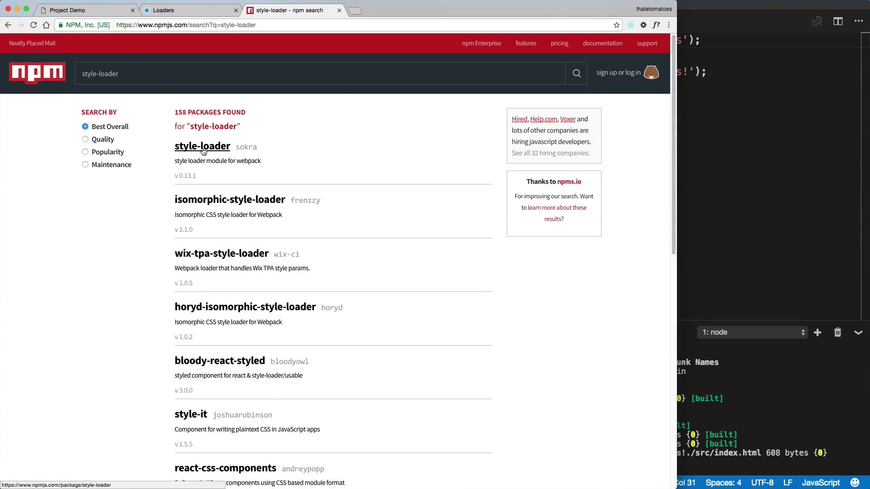
{"action": "left_click", "coordinate": [202, 147]}
{"action": "left_click_drag", "start_coordinate": [674, 217], "coordinate": [281, 216]}
Step: Stop webpack with Ctrl+C and run npm install style-loader --save-dev
{"action": "key", "text": "ctrl+c"}
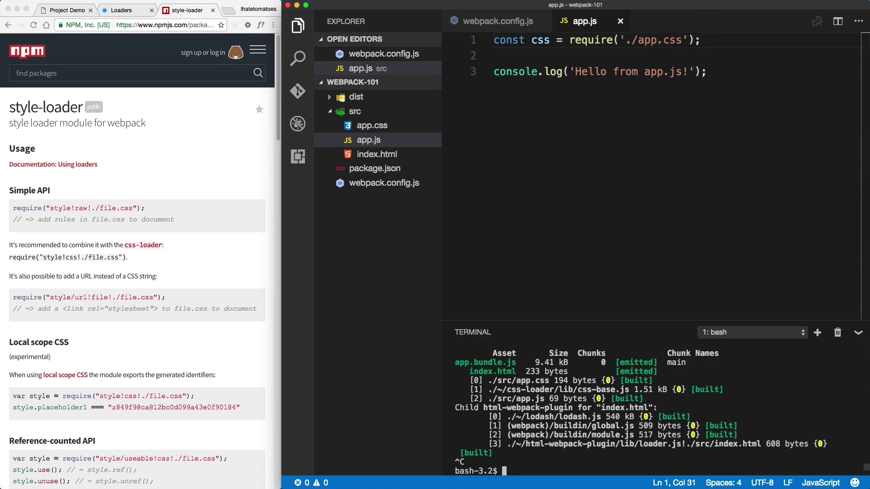
{"action": "type", "text": "npm "}
{"action": "type", "text": "instal"}
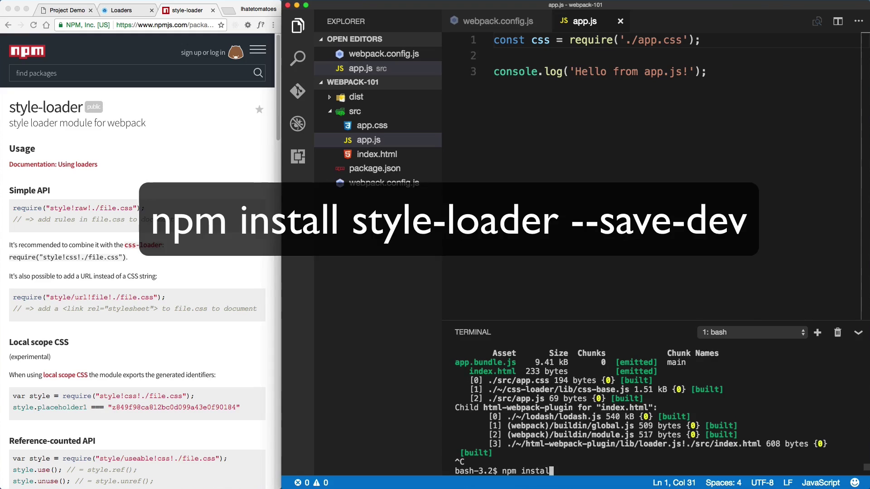
{"action": "type", "text": "l style-loader --save"}
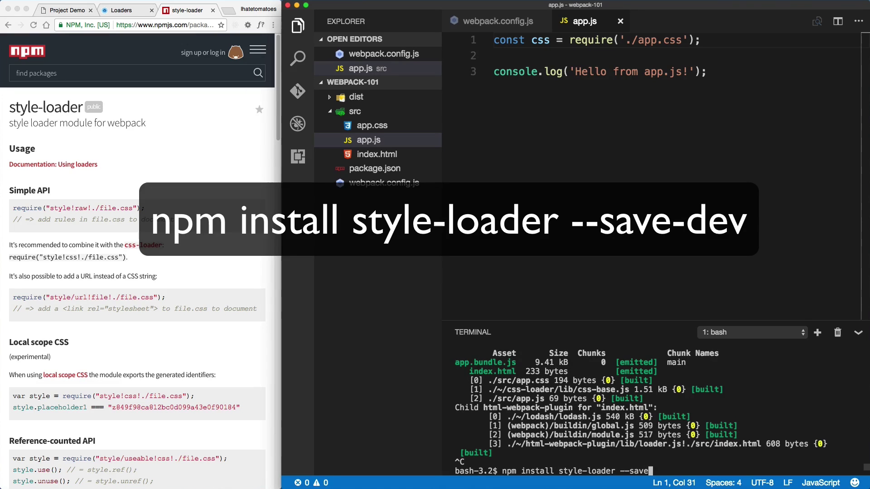
{"action": "type", "text": "-dev"}
{"action": "key", "text": "Return"}
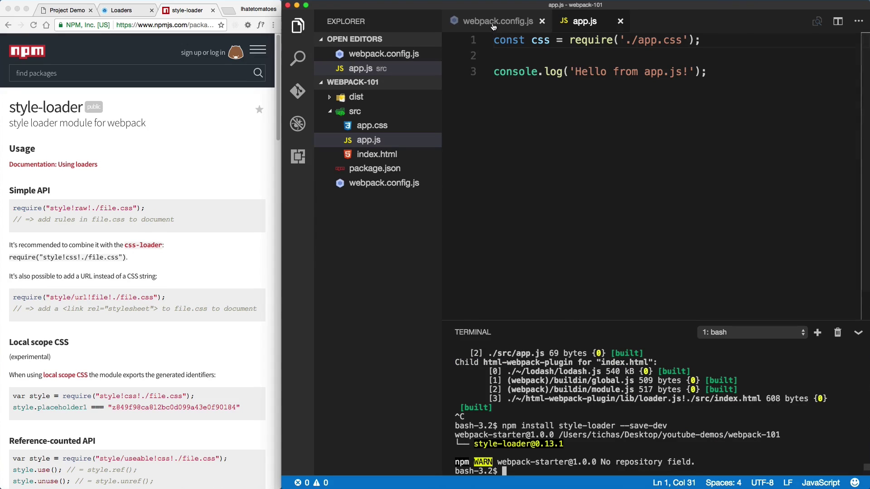
Step: Change line 11 to loaders: 'style-loader!css-loader' and rerun npm run dev
{"action": "left_click", "coordinate": [495, 21]}
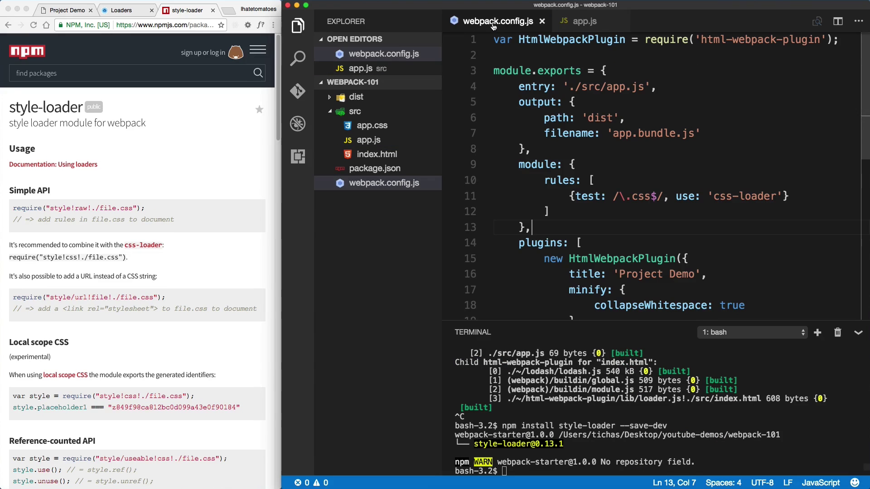
{"action": "left_click", "coordinate": [714, 196]}
{"action": "type", "text": "style"}
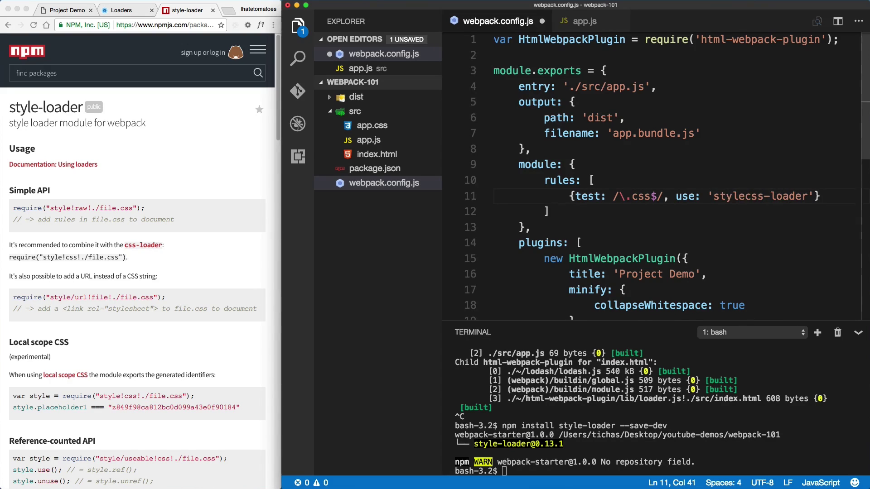
{"action": "type", "text": "-loader!"}
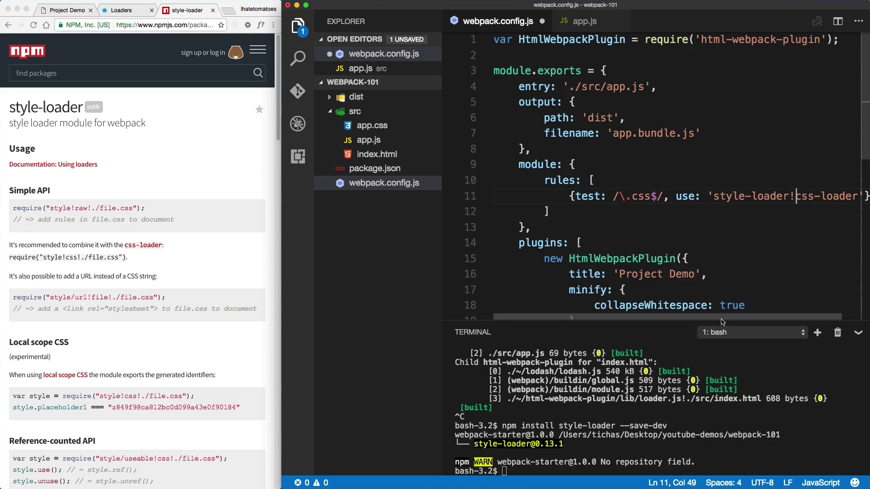
{"action": "scroll", "coordinate": [722, 321], "scroll_direction": "right", "scroll_amount": 2}
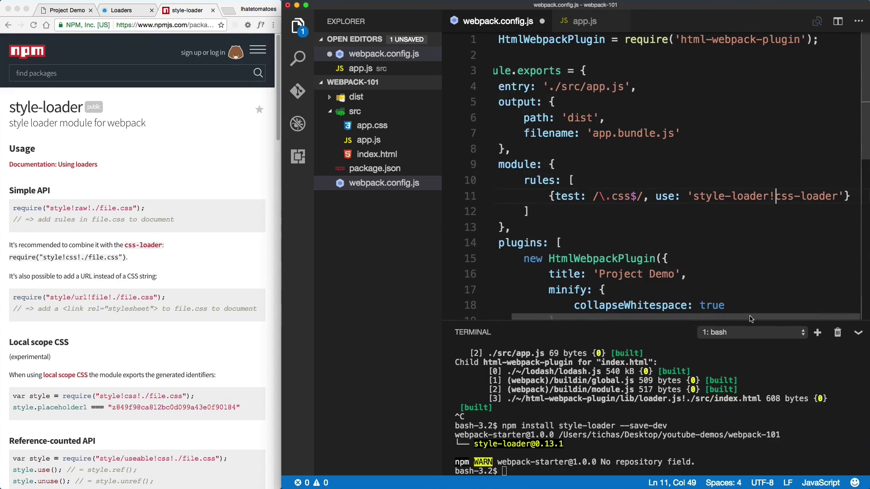
{"action": "double_click", "coordinate": [660, 195]}
{"action": "type", "text": "loa"}
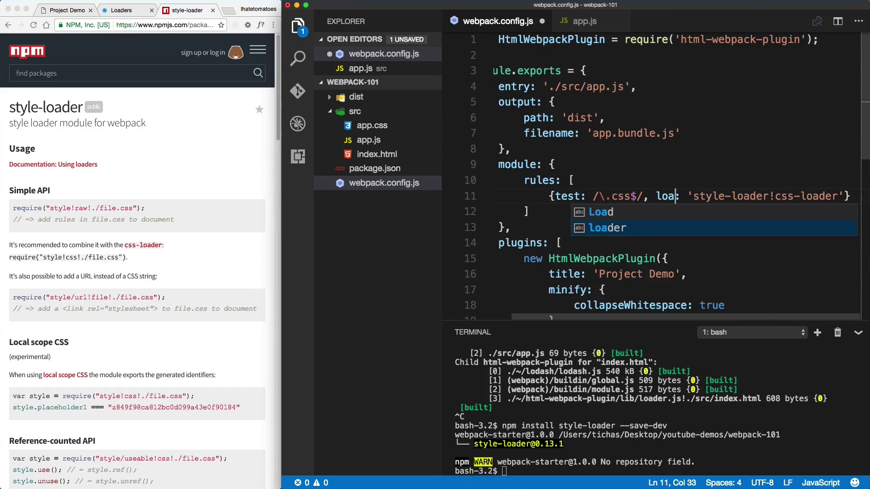
{"action": "type", "text": "ders"}
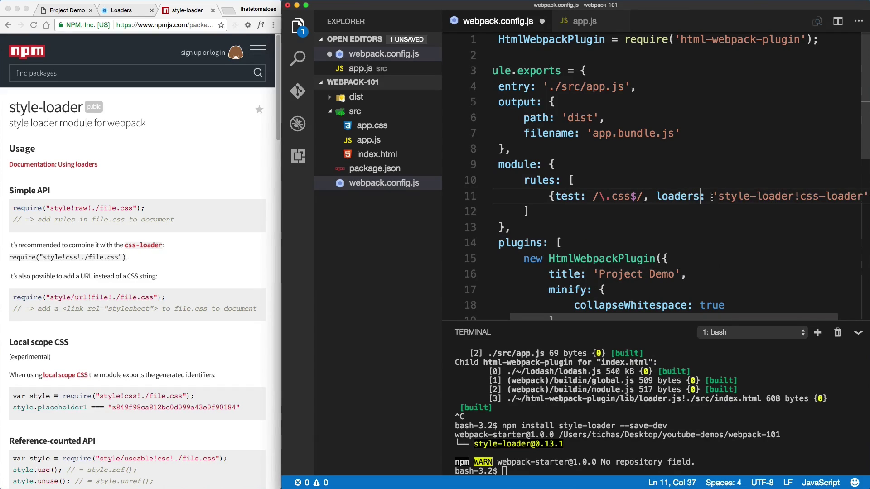
{"action": "scroll", "coordinate": [755, 318], "scroll_direction": "right", "scroll_amount": 2}
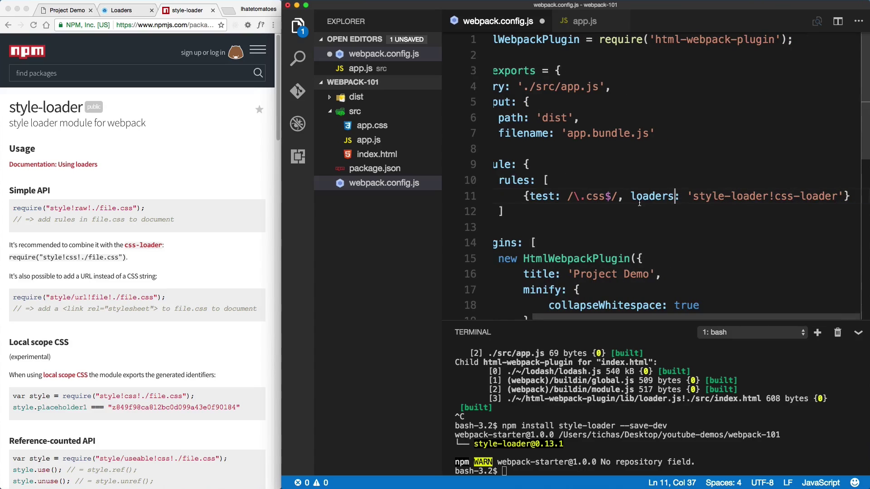
{"action": "left_click", "coordinate": [637, 196]}
{"action": "scroll", "coordinate": [637, 198], "scroll_direction": "left", "scroll_amount": 3}
{"action": "left_click", "coordinate": [518, 471]}
{"action": "type", "text": "npm run d"}
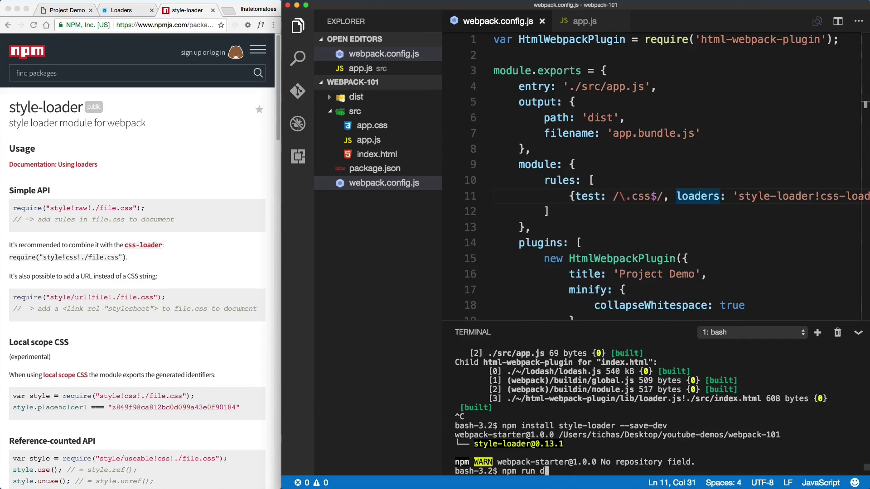
{"action": "type", "text": "ev"}
{"action": "key", "text": "Return"}
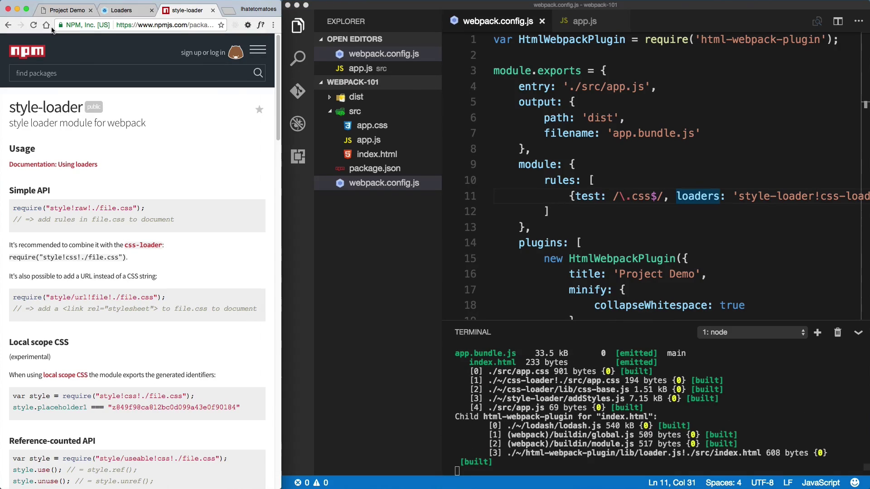
Step: Reload Project Demo and inspect the injected <style> in <head> and the body's pink rule
{"action": "left_click", "coordinate": [59, 10]}
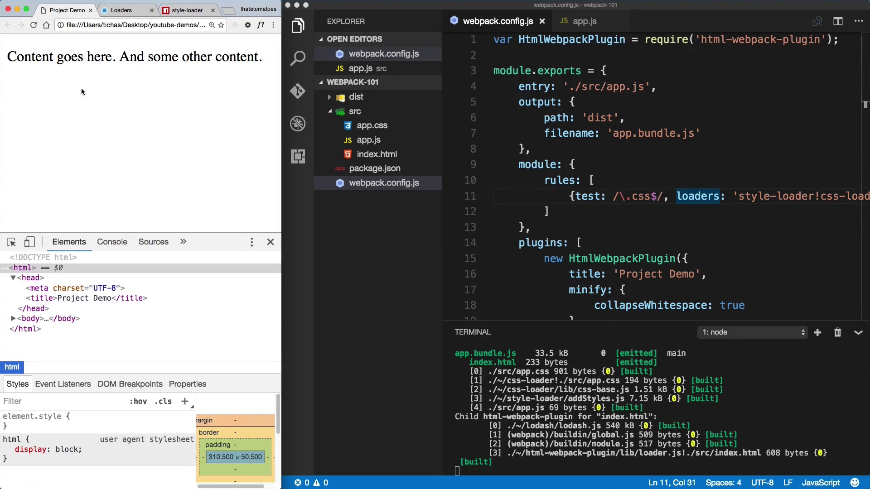
{"action": "key", "text": "super+r"}
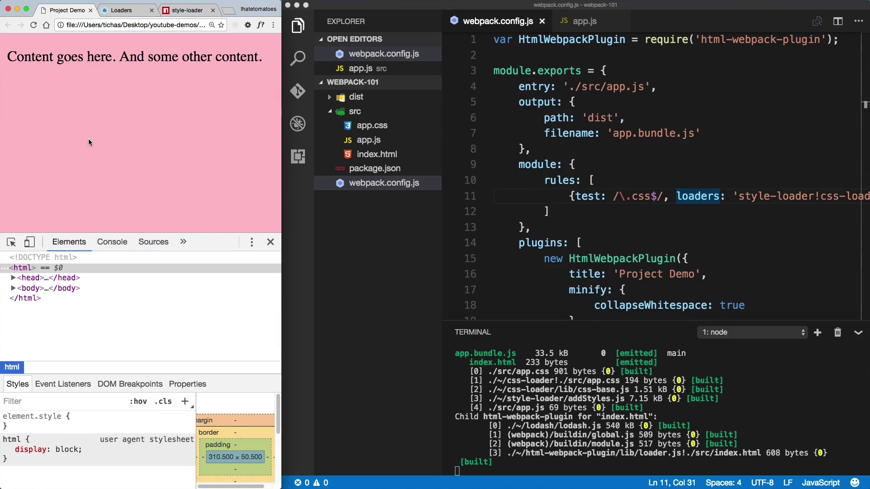
{"action": "left_click", "coordinate": [13, 278]}
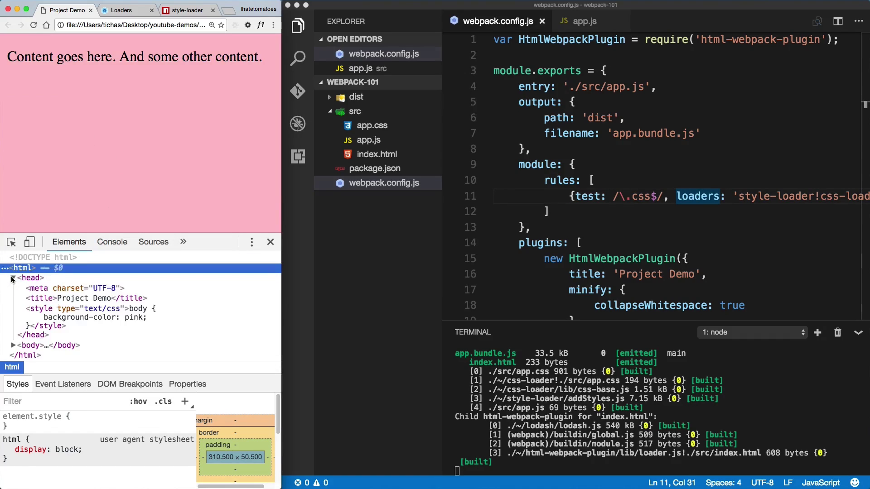
{"action": "left_click", "coordinate": [42, 313]}
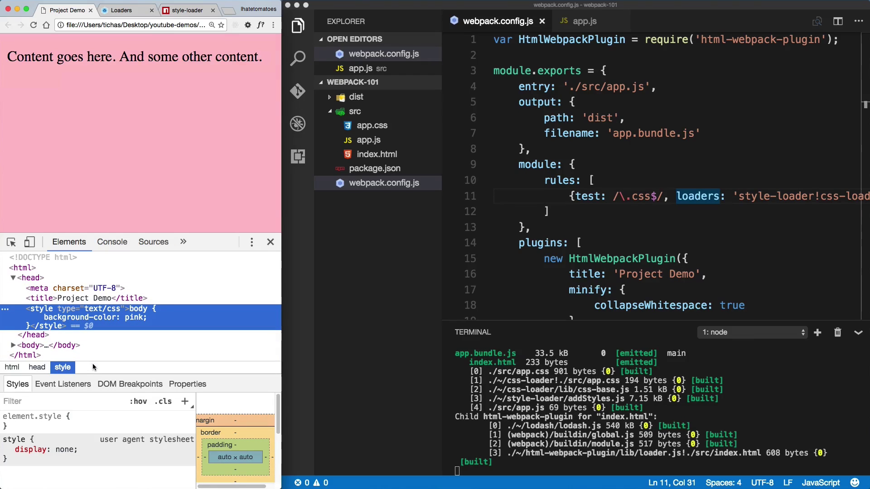
{"action": "left_click", "coordinate": [48, 345]}
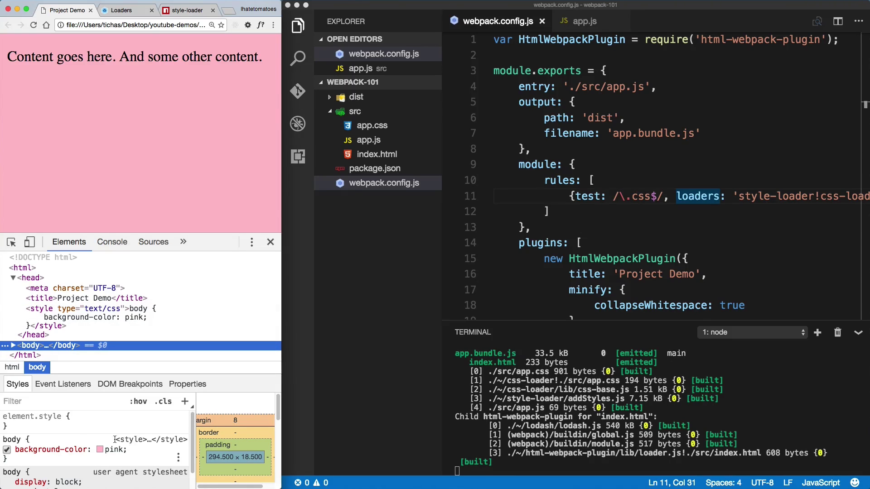
{"action": "triple_click", "coordinate": [115, 440]}
{"action": "left_click", "coordinate": [133, 441]}
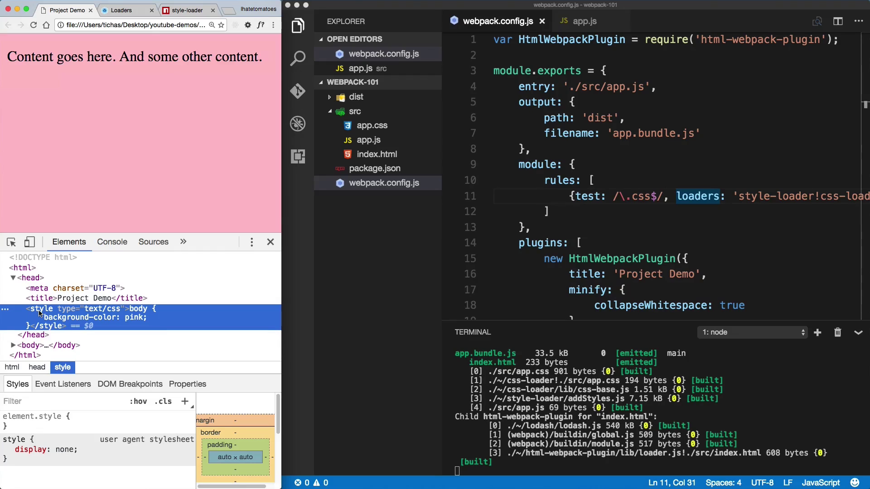
{"action": "left_click", "coordinate": [37, 347]}
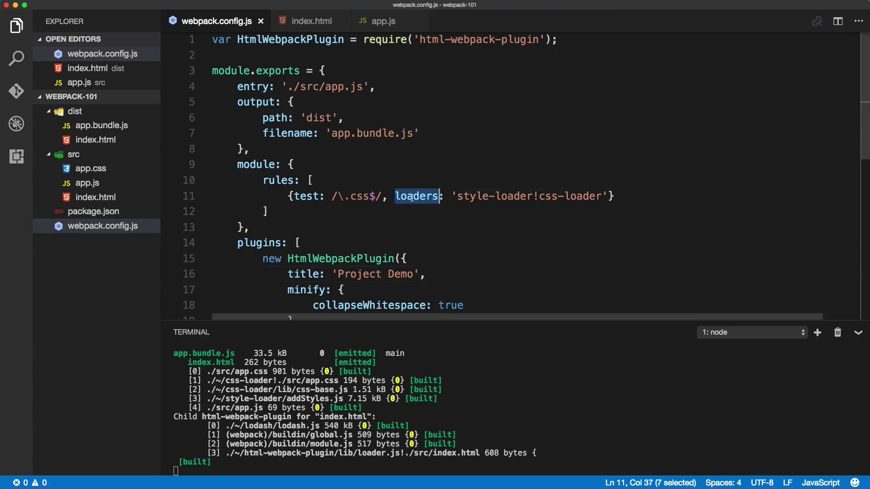
Step: Select the use property on line 11 and locate the ! between style-loader and css-loader
{"action": "triple_click", "coordinate": [410, 197]}
{"action": "double_click", "coordinate": [414, 198]}
{"action": "type", "text": "u"}
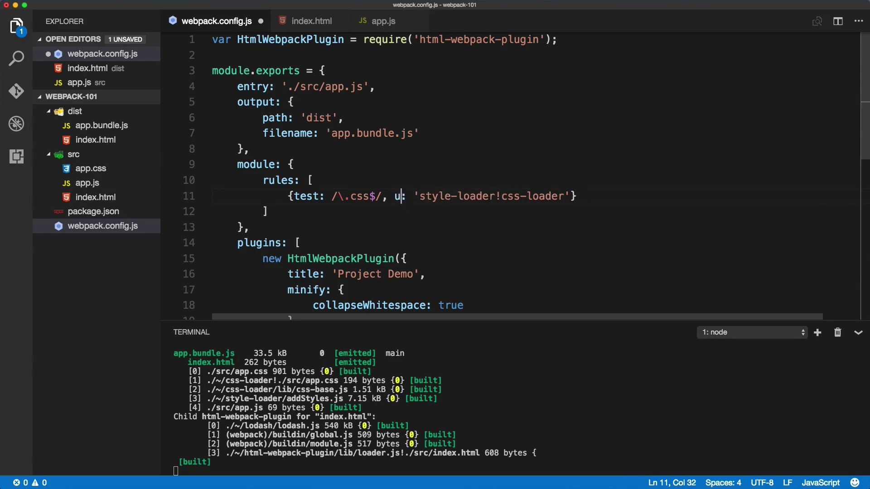
{"action": "type", "text": "se"}
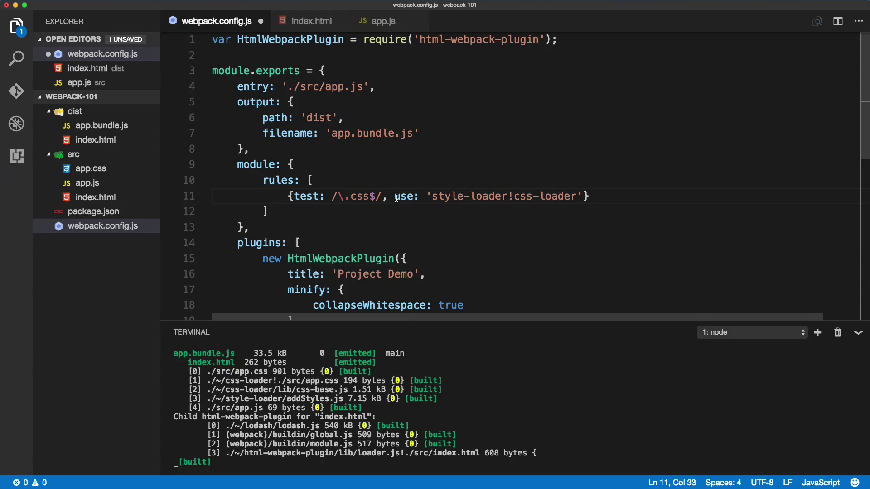
{"action": "left_click", "coordinate": [396, 197]}
{"action": "key", "text": "alt+shift+Right"}
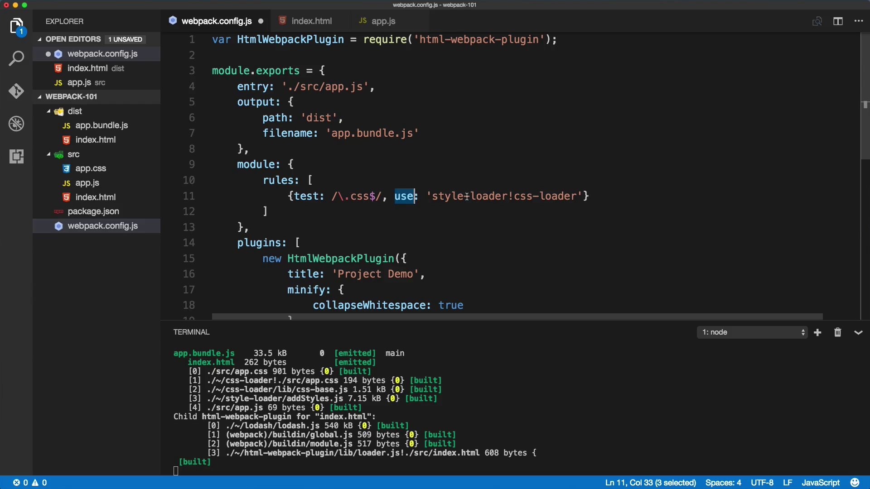
{"action": "left_click", "coordinate": [514, 196]}
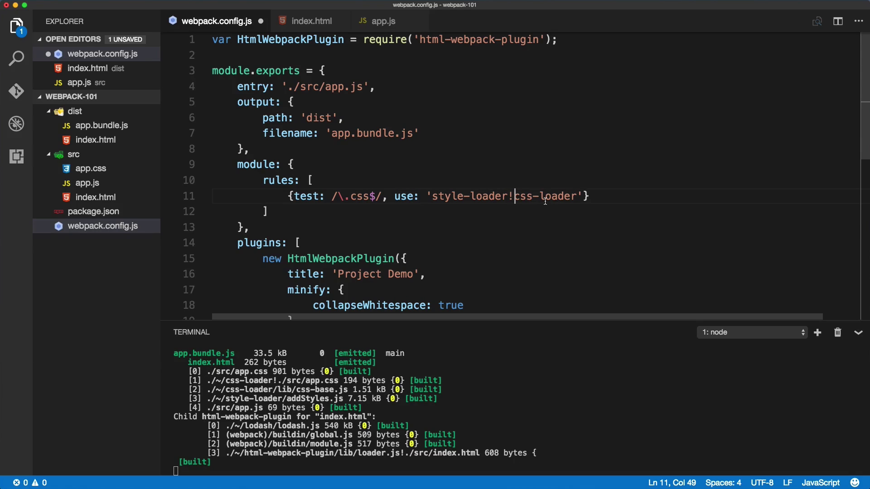
{"action": "key", "text": "shift+Left"}
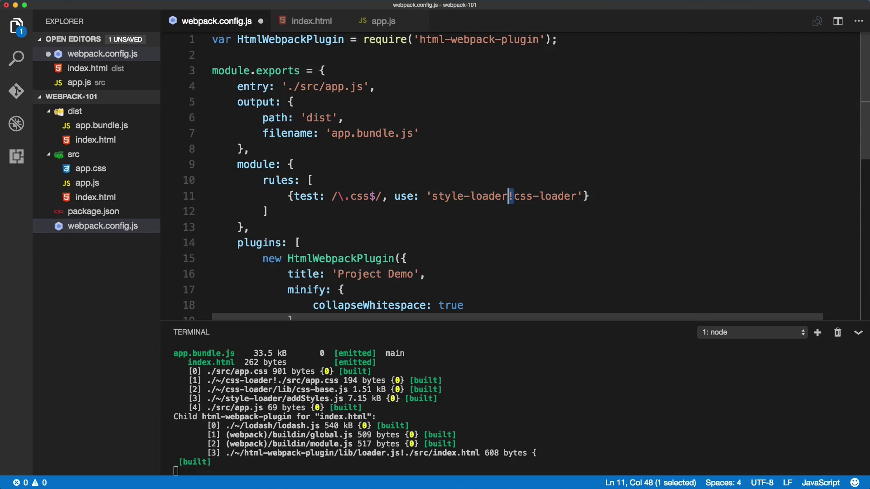
{"action": "key", "text": "Left"}
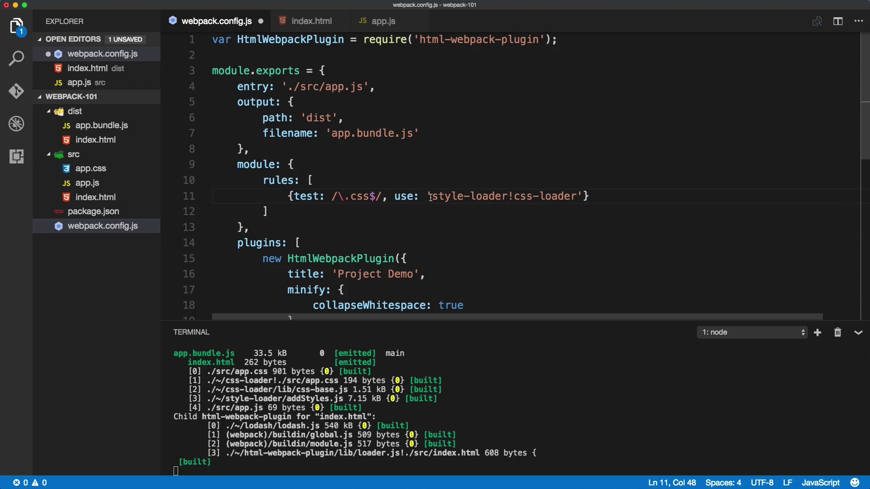
Step: Wrap the loader string in [ ] and replace the ! so 'style-loader' and 'css-loader' are separate entries
{"action": "left_click_drag", "start_coordinate": [427, 197], "coordinate": [586, 196]}
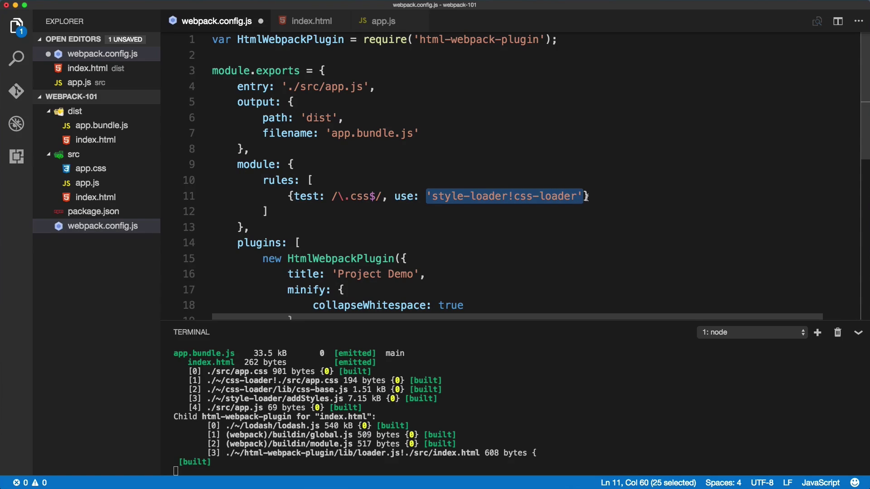
{"action": "type", "text": "["}
{"action": "key", "text": "Left"}
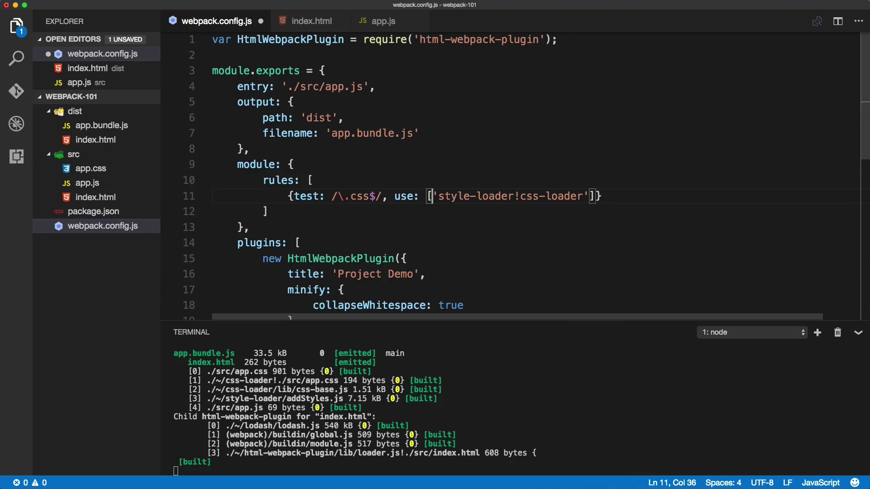
{"action": "key", "text": "Right"}
{"action": "key", "text": "Right"}
{"action": "key", "text": "Right"}
{"action": "key", "text": "Right"}
{"action": "key", "text": "Right"}
{"action": "key", "text": "Right"}
{"action": "key", "text": "Right"}
{"action": "key", "text": "Right"}
{"action": "key", "text": "Right"}
{"action": "key", "text": "Right"}
{"action": "key", "text": "shift+Right"}
{"action": "key", "text": "BackSpace"}
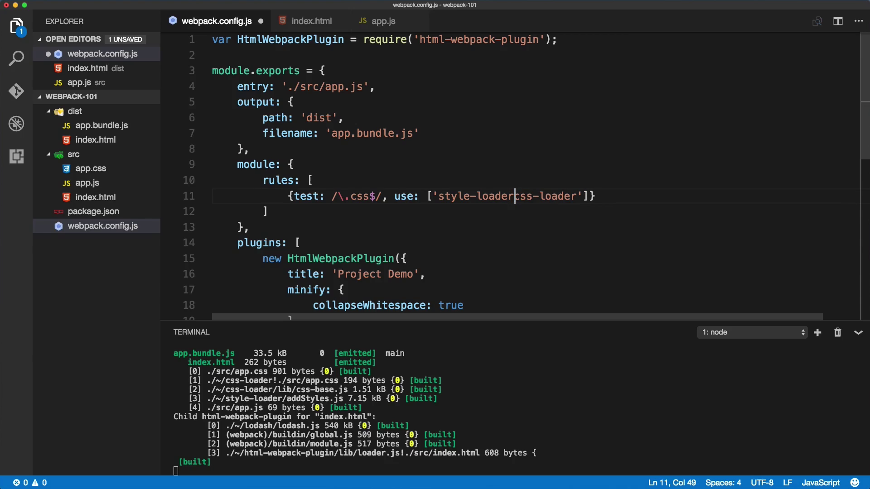
{"action": "type", "text": "'"}
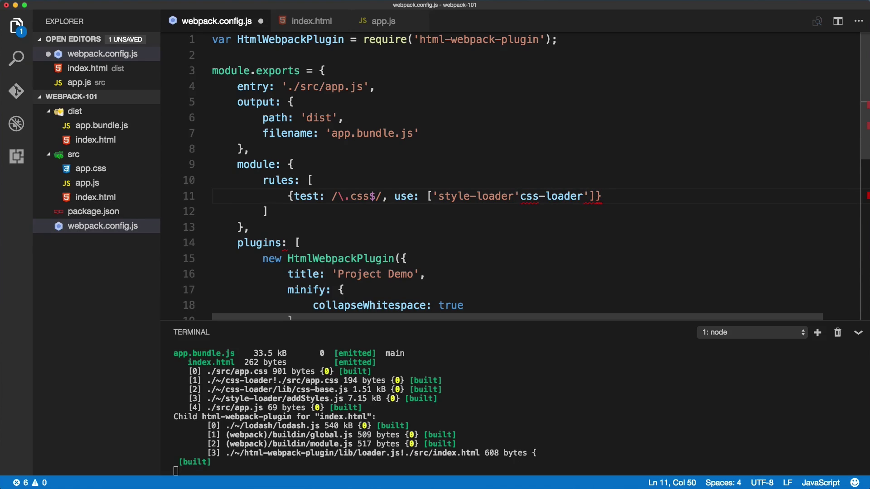
{"action": "type", "text": "',"}
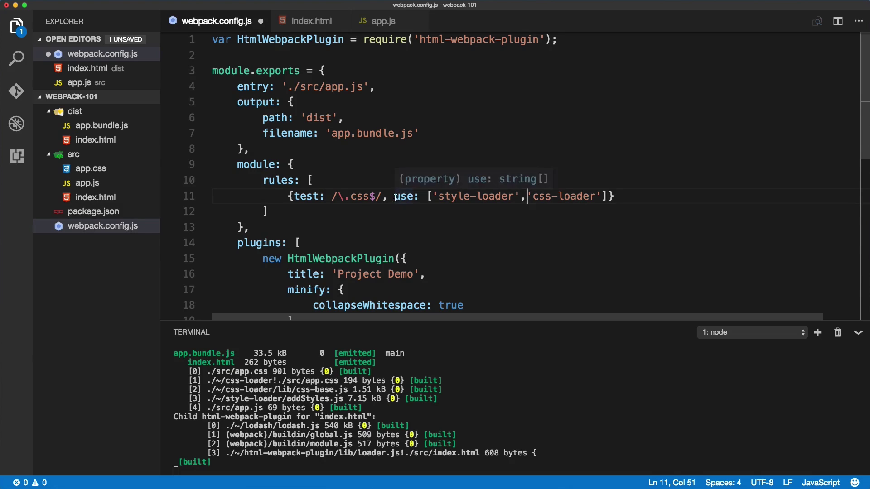
{"action": "left_click_drag", "start_coordinate": [394, 195], "coordinate": [615, 196]}
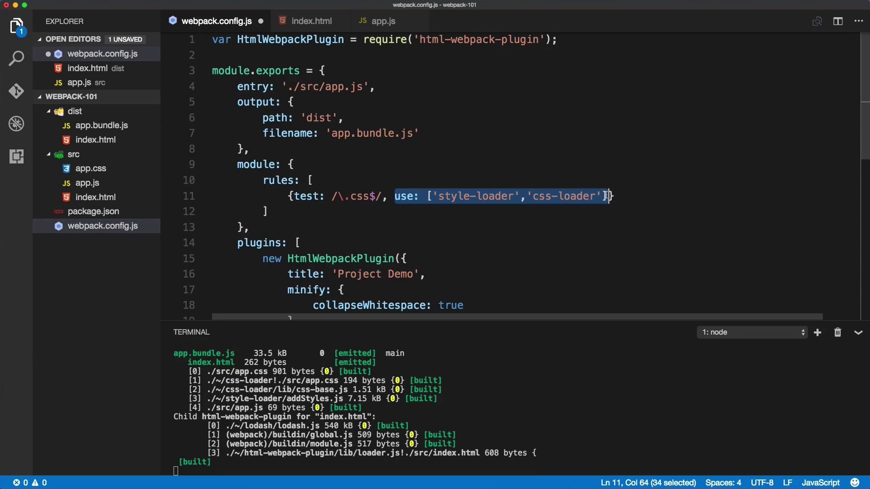
{"action": "left_click", "coordinate": [618, 196]}
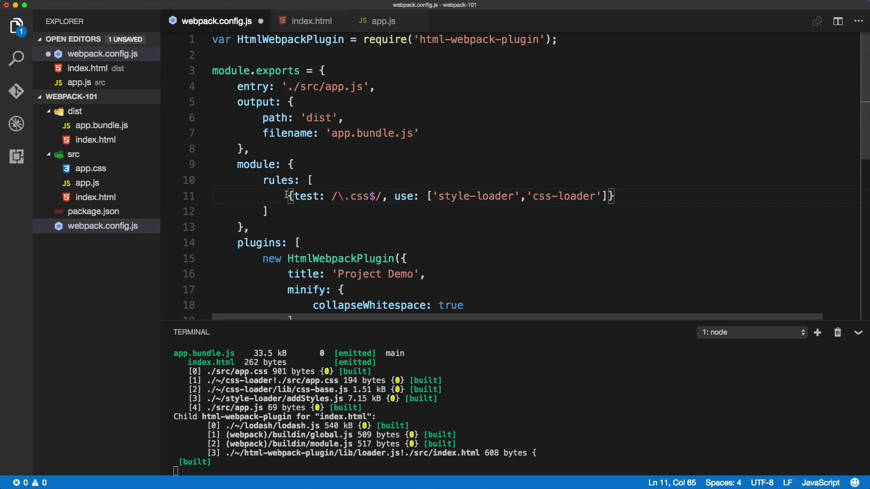
Step: Save webpack.config.js and restart the webpack watch with npm run dev
{"action": "key", "text": "super+s"}
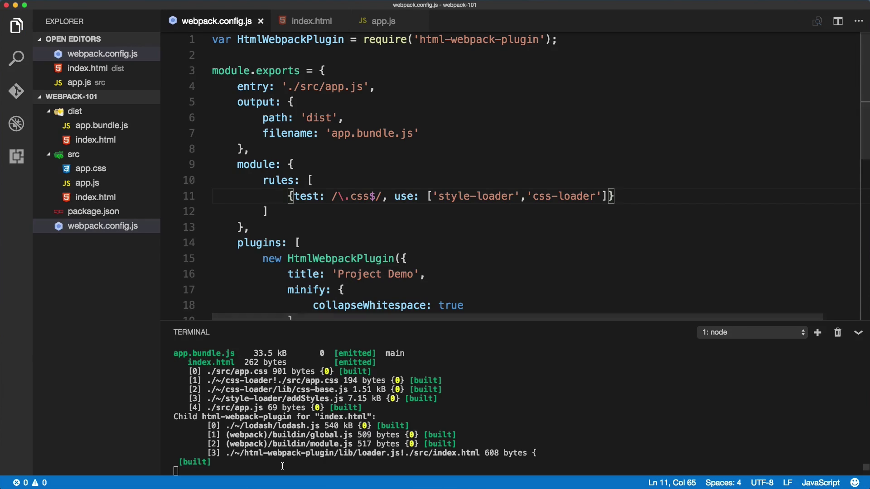
{"action": "left_click", "coordinate": [282, 466]}
{"action": "key", "text": "ctrl+c"}
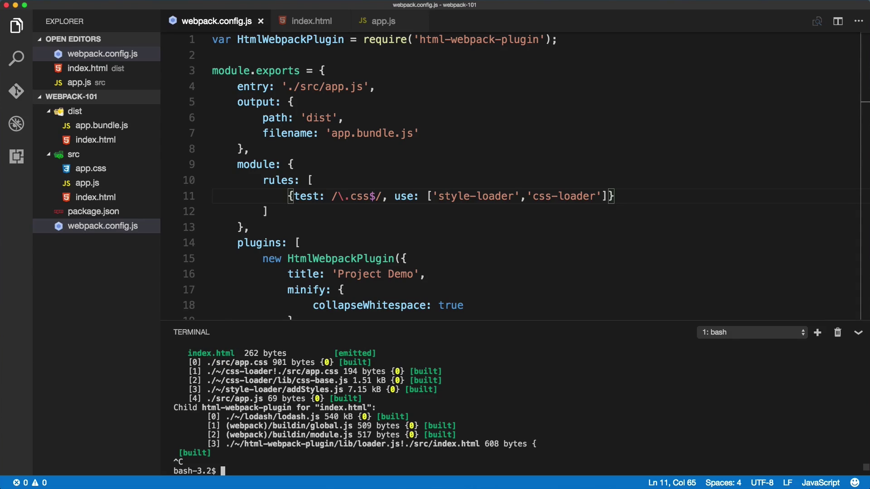
{"action": "type", "text": "npm run dev"}
{"action": "key", "text": "Return"}
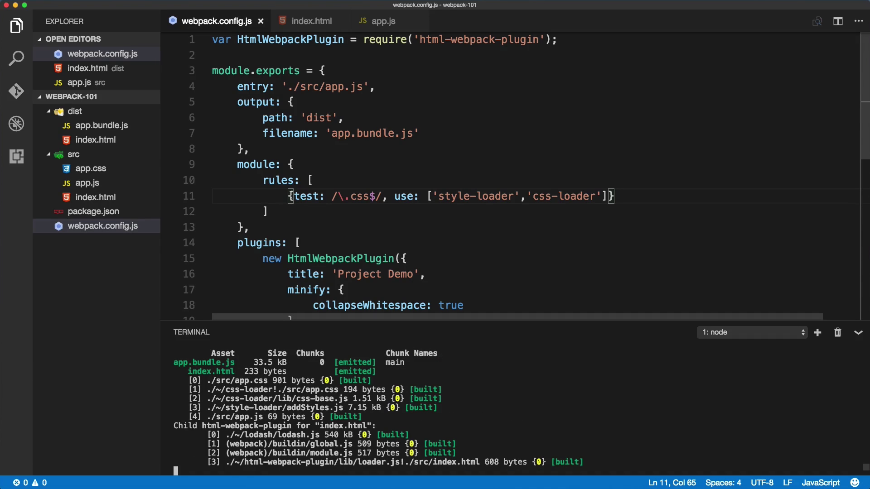
Step: Review the line 11 loader rule, then bring up the migration guide in Chrome
{"action": "left_click_drag", "start_coordinate": [289, 196], "coordinate": [615, 196]}
{"action": "left_click", "coordinate": [590, 196]}
{"action": "key", "text": "super+Tab"}
{"action": "key", "text": "super+Tab"}
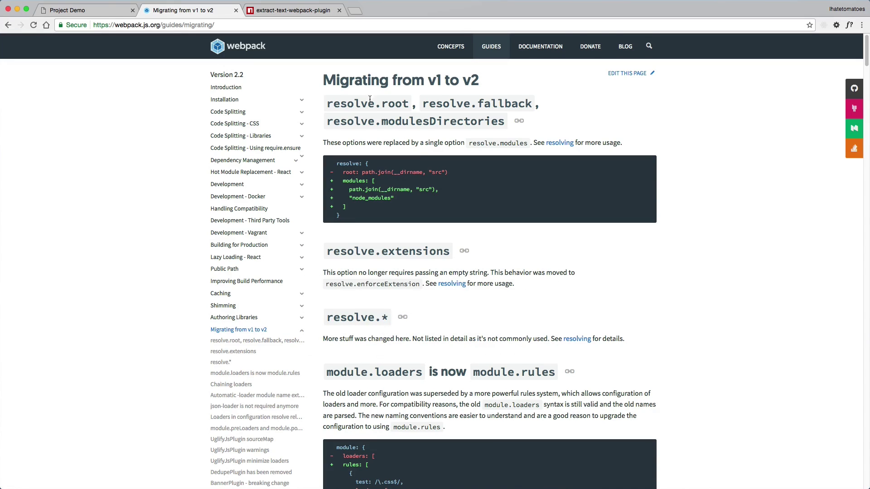
Step: Find the Chaining loaders section and highlight its use array with style-loader and less-loader
{"action": "double_click", "coordinate": [436, 80]}
{"action": "left_click", "coordinate": [466, 80]}
{"action": "scroll", "coordinate": [385, 144], "scroll_direction": "down", "scroll_amount": 1}
{"action": "scroll", "coordinate": [385, 146], "scroll_direction": "down", "scroll_amount": 2}
{"action": "scroll", "coordinate": [386, 145], "scroll_direction": "down", "scroll_amount": 1}
{"action": "scroll", "coordinate": [386, 147], "scroll_direction": "down", "scroll_amount": 1}
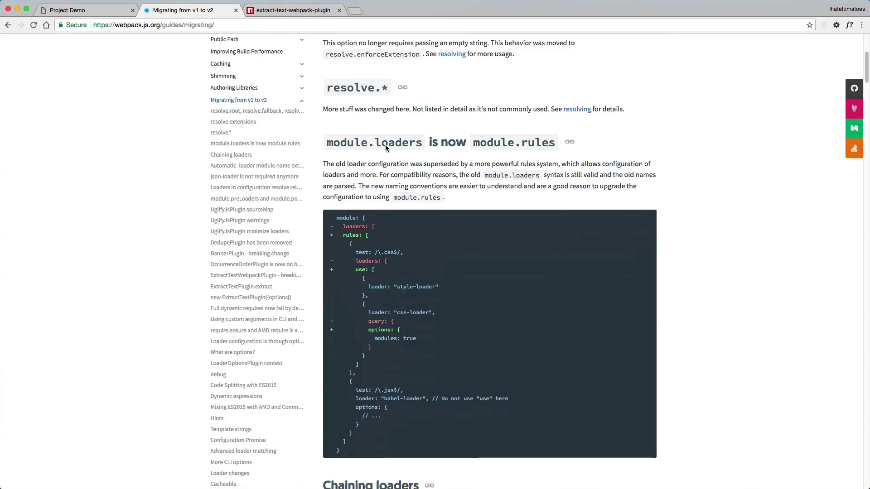
{"action": "scroll", "coordinate": [385, 148], "scroll_direction": "down", "scroll_amount": 2}
{"action": "scroll", "coordinate": [386, 147], "scroll_direction": "down", "scroll_amount": 1}
{"action": "scroll", "coordinate": [385, 147], "scroll_direction": "down", "scroll_amount": 2}
{"action": "scroll", "coordinate": [385, 147], "scroll_direction": "down", "scroll_amount": 1}
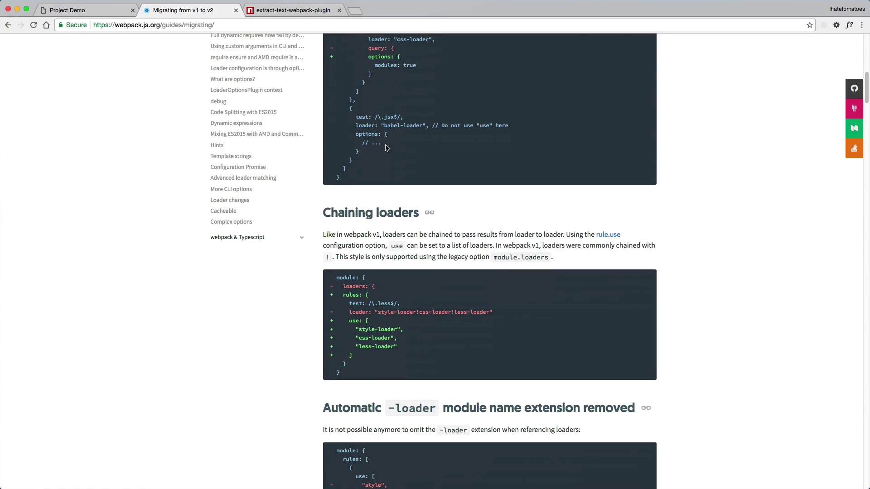
{"action": "scroll", "coordinate": [385, 148], "scroll_direction": "down", "scroll_amount": 1}
{"action": "scroll", "coordinate": [386, 148], "scroll_direction": "down", "scroll_amount": 1}
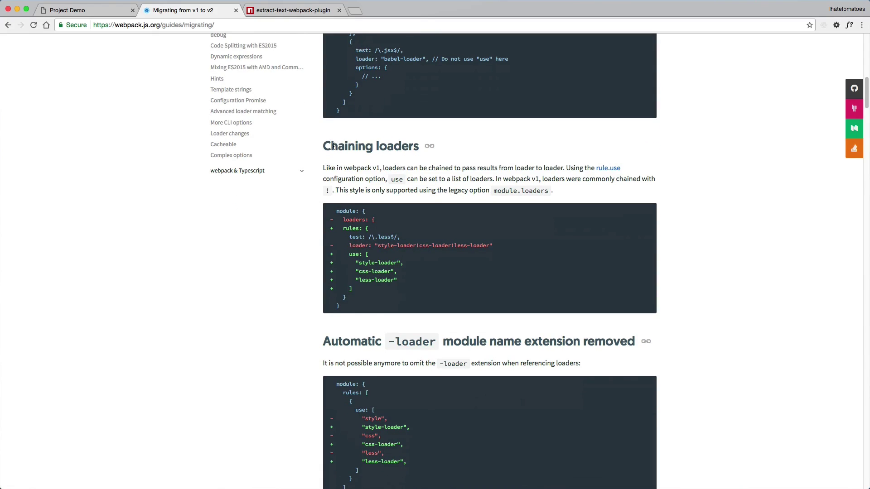
{"action": "left_click_drag", "start_coordinate": [324, 146], "coordinate": [410, 147]}
{"action": "left_click", "coordinate": [408, 147]}
{"action": "mouse_move", "coordinate": [349, 253]}
{"action": "left_mouse_down"}
{"action": "mouse_move", "coordinate": [370, 289]}
{"action": "mouse_move", "coordinate": [410, 265]}
{"action": "left_mouse_up"}
{"action": "left_click", "coordinate": [367, 253]}
{"action": "left_click", "coordinate": [355, 271]}
{"action": "mouse_move", "coordinate": [353, 271]}
{"action": "left_mouse_down"}
{"action": "mouse_move", "coordinate": [408, 272]}
{"action": "mouse_move", "coordinate": [406, 280]}
{"action": "left_mouse_up"}
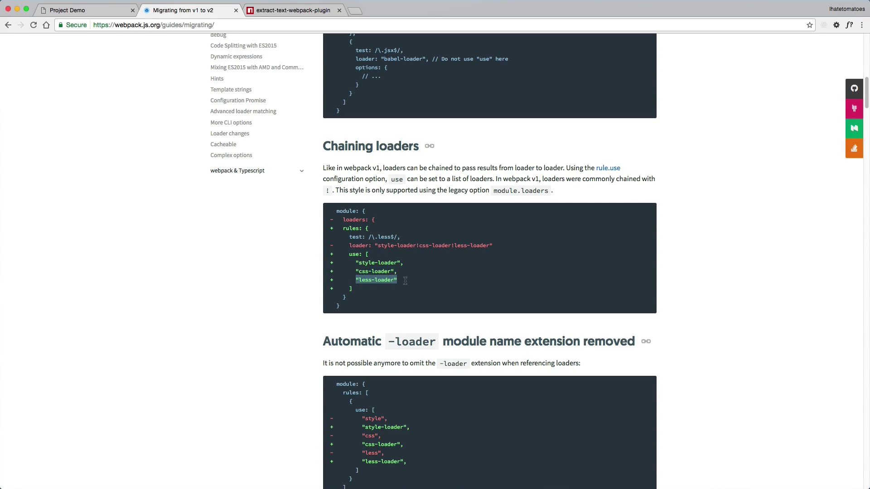
Step: On the sass-loader npm page, select the install command for sass-loader, node-sass and webpack
{"action": "left_click", "coordinate": [414, 276]}
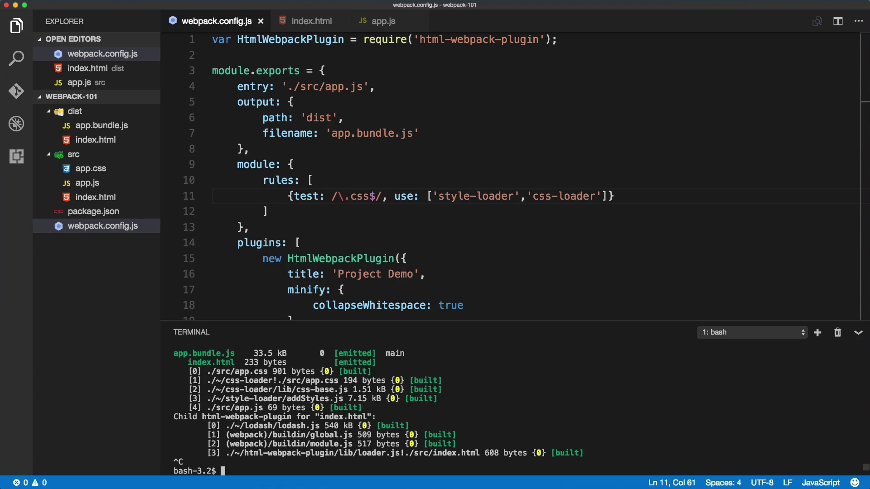
{"action": "key", "text": "super+Tab"}
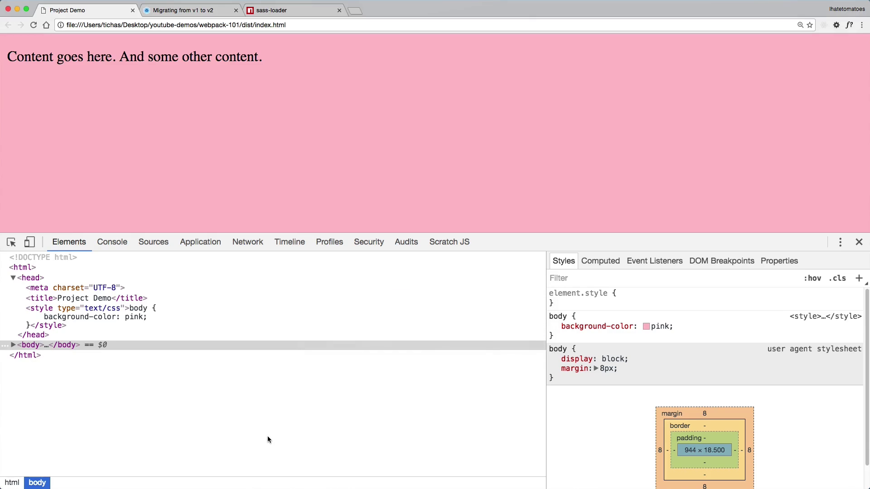
{"action": "left_click", "coordinate": [269, 12]}
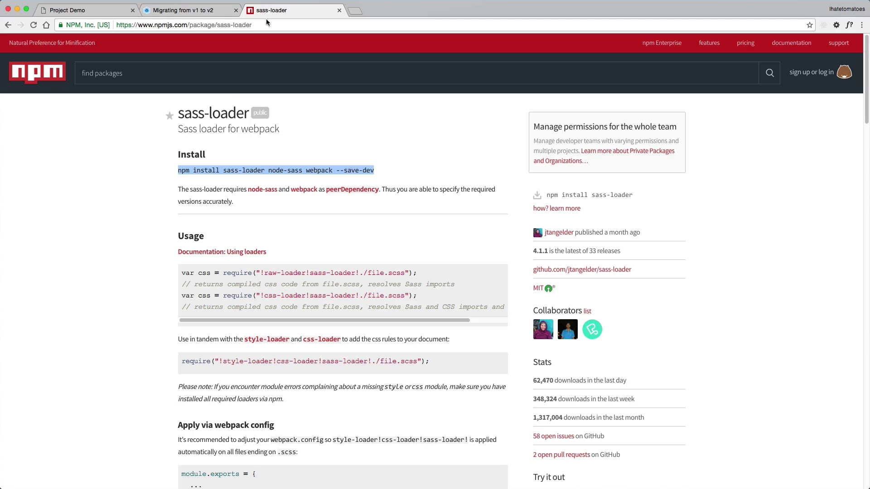
{"action": "left_click", "coordinate": [206, 176]}
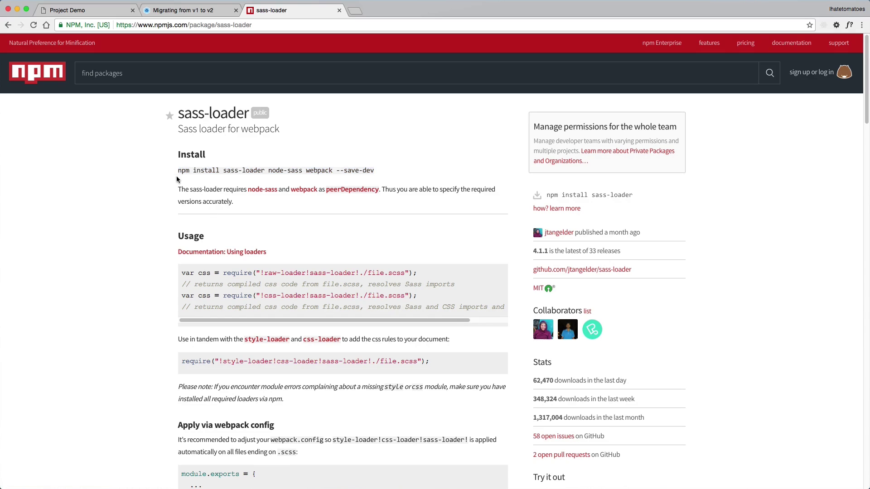
{"action": "left_click_drag", "start_coordinate": [176, 172], "coordinate": [395, 176]}
{"action": "left_click", "coordinate": [395, 174]}
{"action": "key", "text": "super+Tab"}
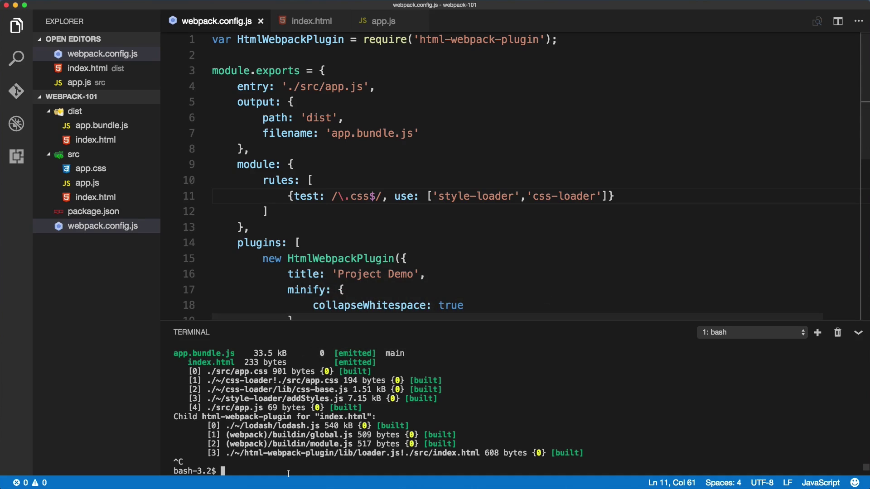
{"action": "type", "text": "npm ins"}
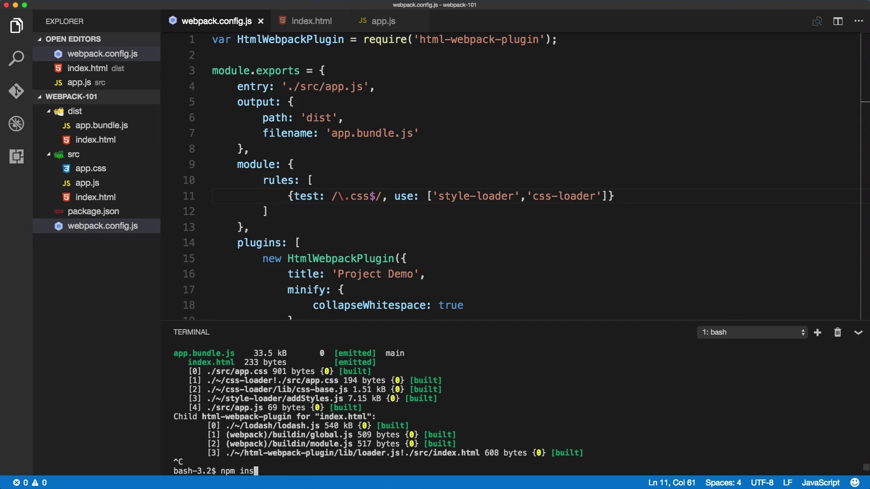
{"action": "type", "text": "tall sass-"}
{"action": "type", "text": "loader nod"}
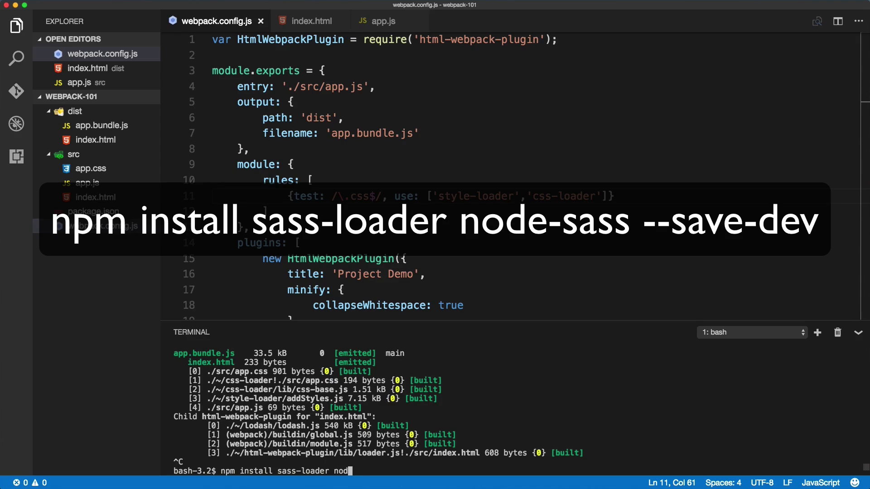
{"action": "type", "text": "e-sass --"}
{"action": "type", "text": "save-dev"}
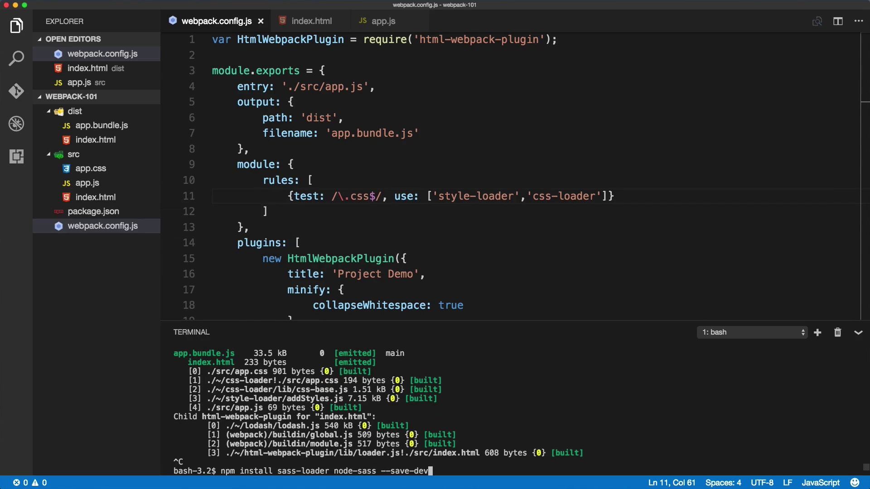
Step: Run npm install sass-loader node-sass --save-dev in the integrated terminal
{"action": "key", "text": "Return"}
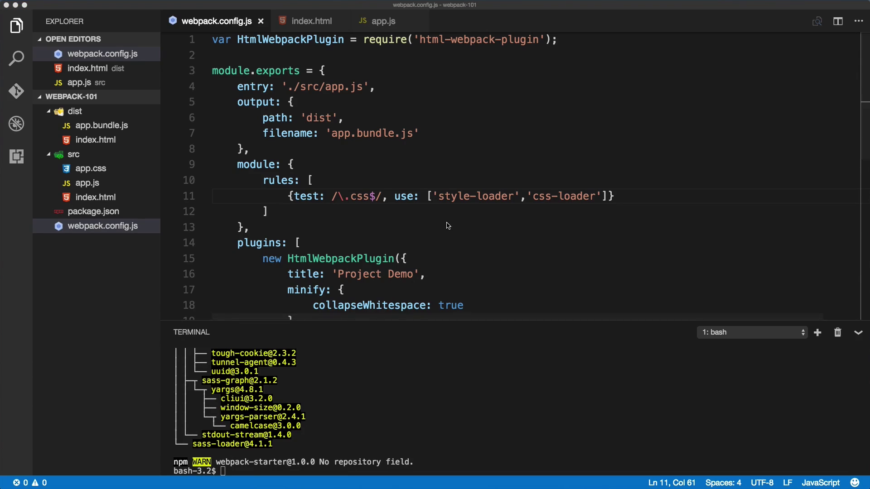
Step: Append 'sass-loader' after 'css-loader' in the line 11 use array, remove the extra space, and save
{"action": "left_click", "coordinate": [601, 197]}
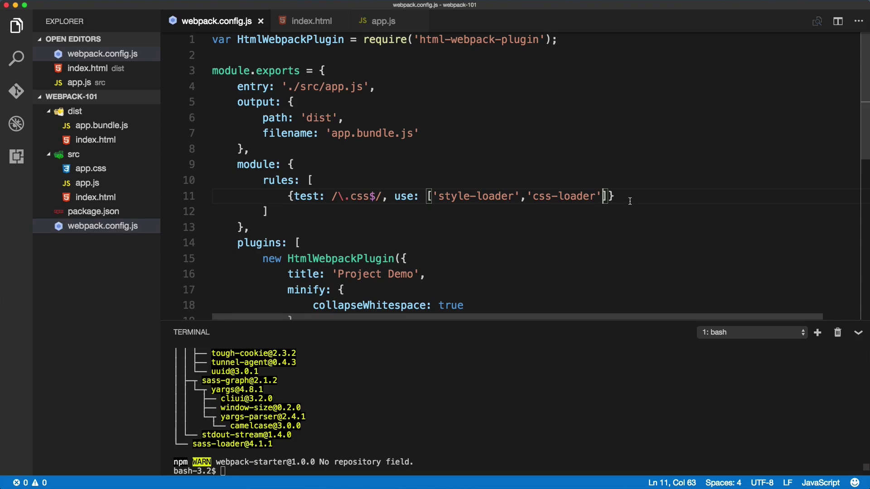
{"action": "type", "text": ","}
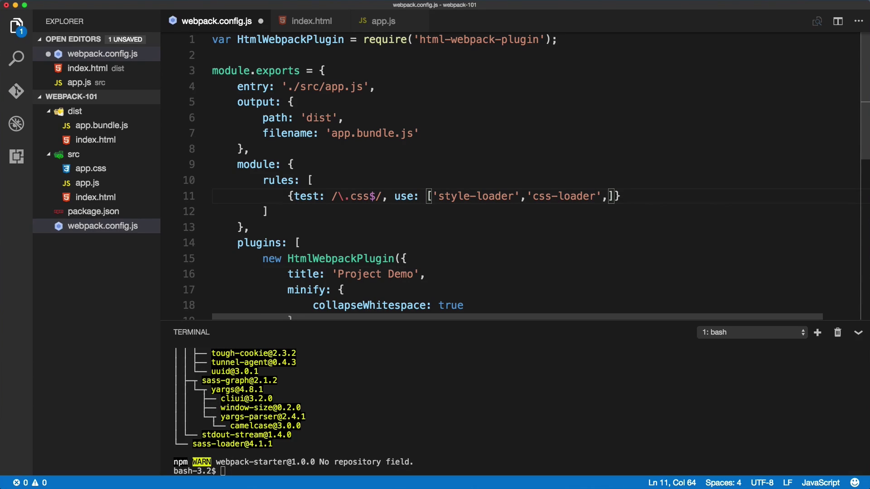
{"action": "type", "text": " 'sass-l"}
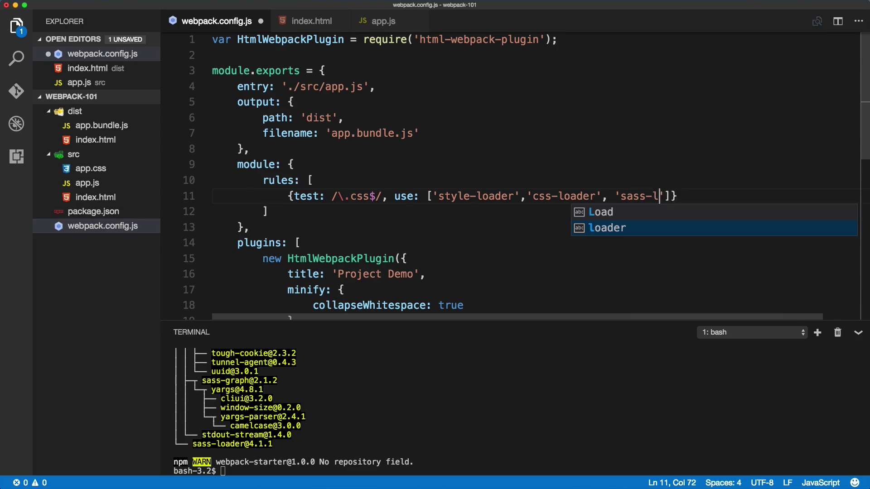
{"action": "type", "text": "oader"}
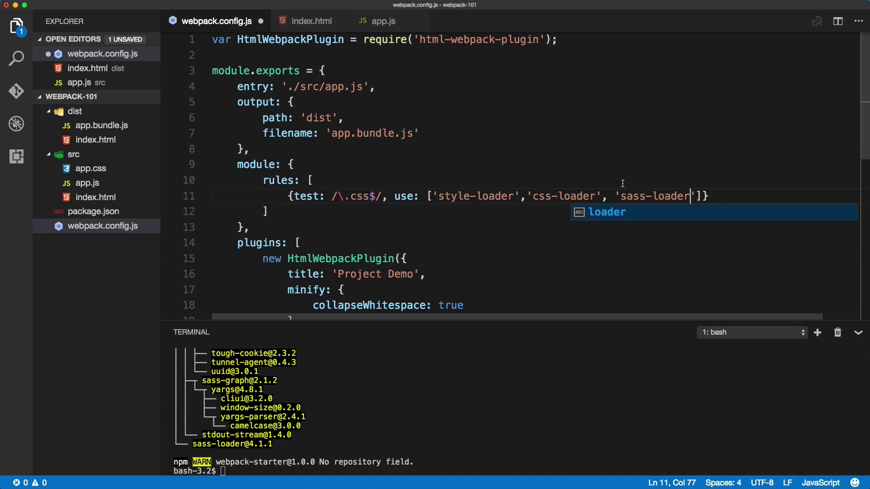
{"action": "key", "text": "Escape"}
{"action": "key", "text": "Up"}
{"action": "left_click", "coordinate": [603, 198]}
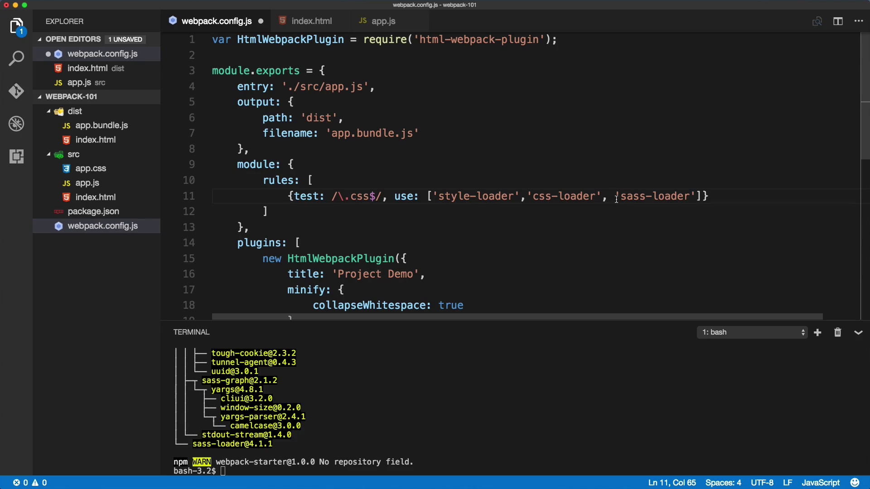
{"action": "key", "text": "shift+Left"}
{"action": "key", "text": "BackSpace"}
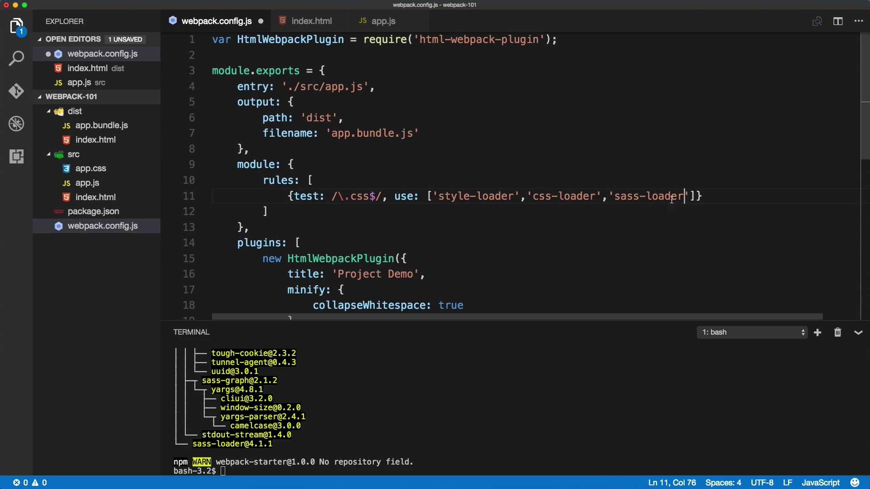
{"action": "left_click_drag", "start_coordinate": [682, 197], "coordinate": [436, 197]}
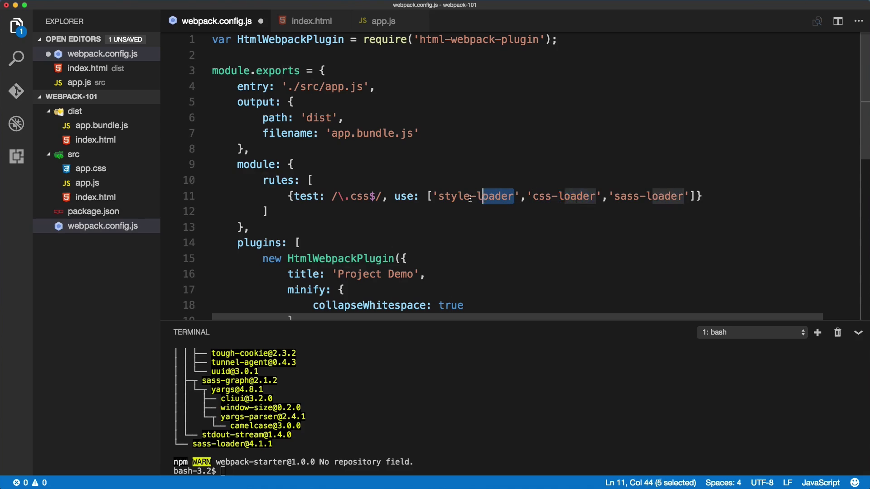
{"action": "left_click", "coordinate": [495, 197]}
{"action": "key", "text": "super+s"}
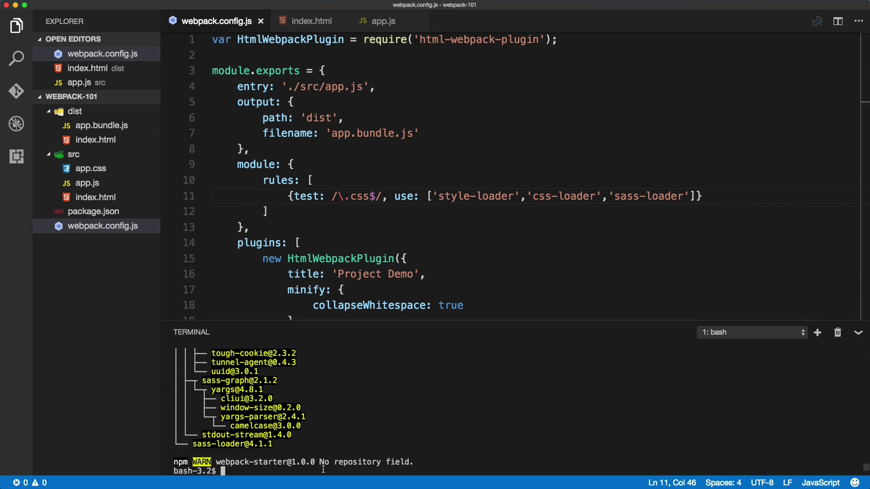
Step: Rename src/app.css to app.scss
{"action": "right_click", "coordinate": [91, 169]}
{"action": "left_click", "coordinate": [112, 239]}
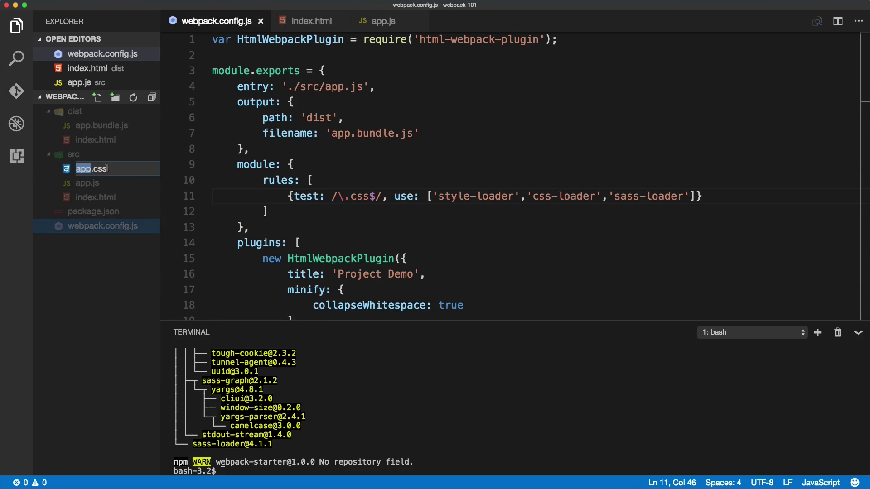
{"action": "key", "text": "Right"}
{"action": "key", "text": "Right"}
{"action": "type", "text": "s"}
{"action": "key", "text": "Return"}
Step: Nest a p { color: red; } rule inside the body rule in app.scss and save it
{"action": "left_click", "coordinate": [96, 185]}
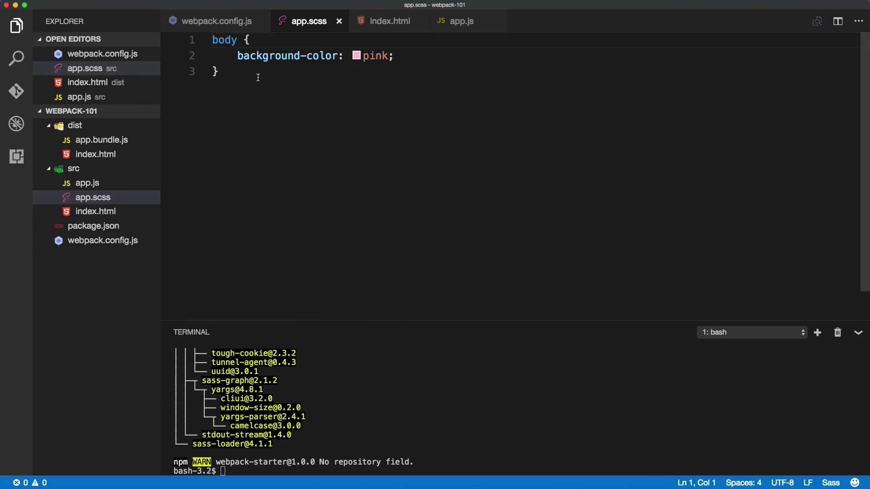
{"action": "left_click", "coordinate": [256, 56]}
{"action": "key", "text": "End"}
{"action": "key", "text": "Return"}
{"action": "type", "text": "p"}
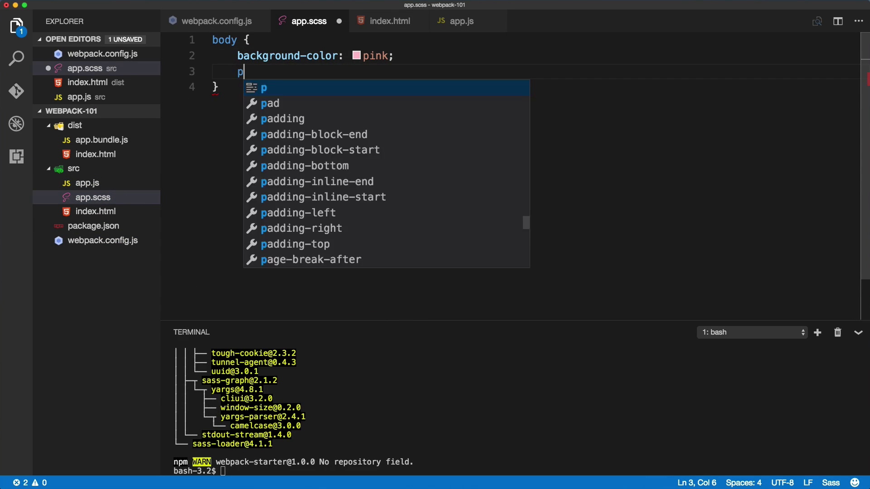
{"action": "type", "text": " {"}
{"action": "key", "text": "Return"}
{"action": "type", "text": "color: r"}
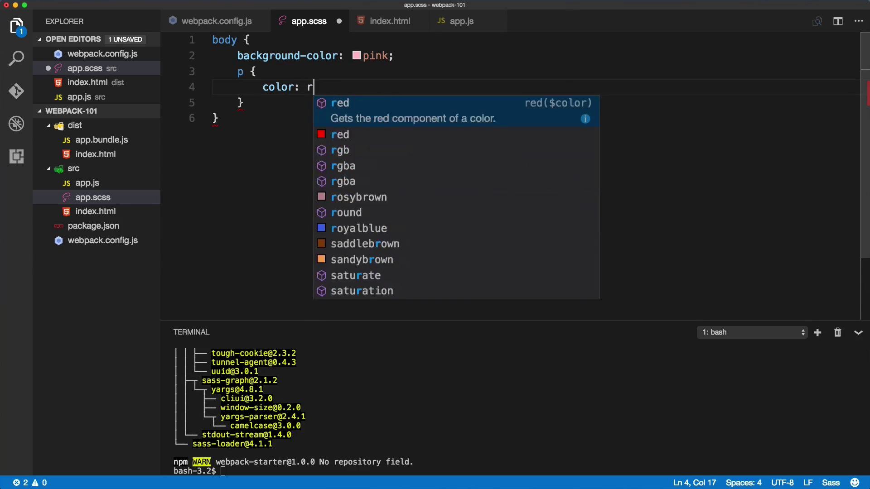
{"action": "type", "text": "ed;"}
{"action": "key", "text": "super+s"}
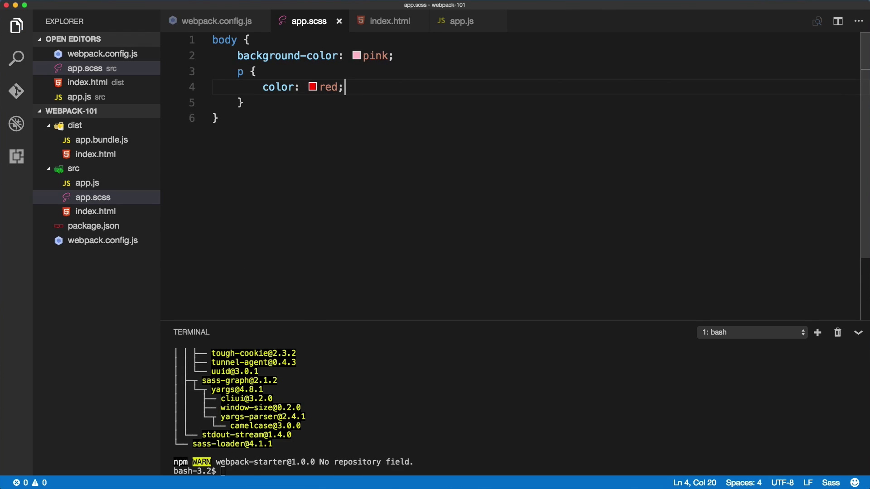
Step: Rerun npm run dev in the terminal with webpack.config.js in view
{"action": "key", "text": "ctrl+Tab"}
{"action": "left_click", "coordinate": [390, 407]}
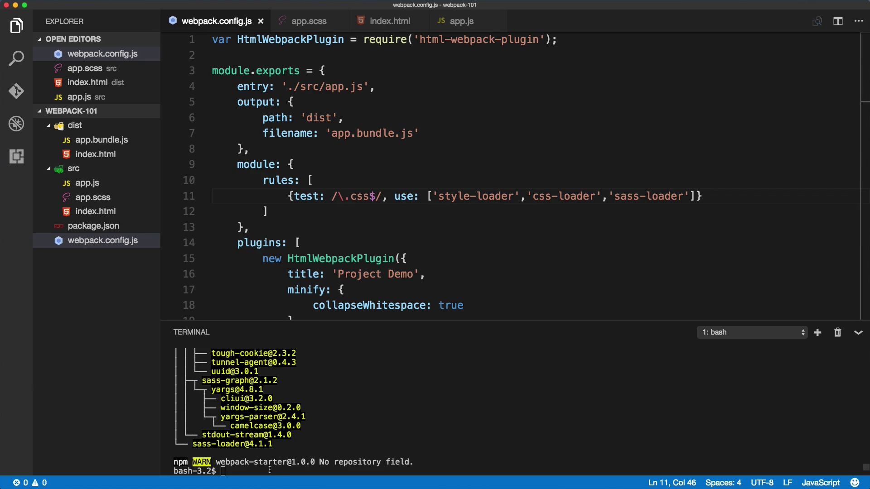
{"action": "type", "text": "npm run dev"}
{"action": "key", "text": "Return"}
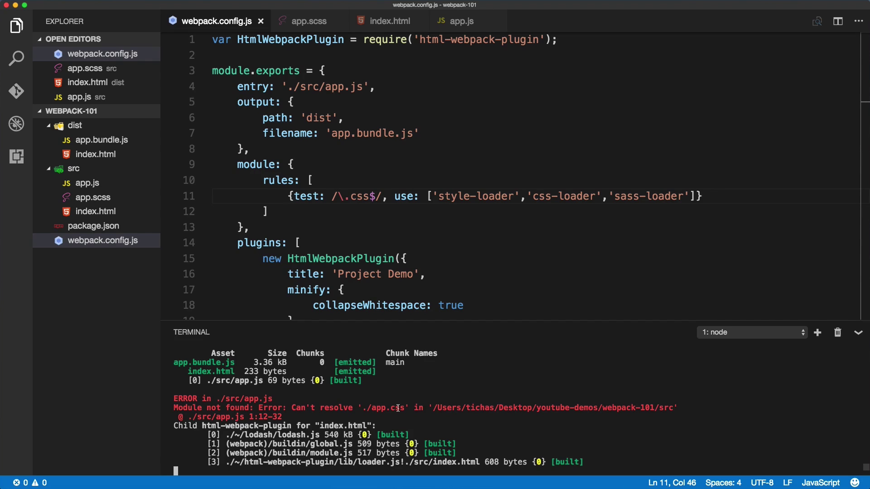
Step: Change app.js to require './app.scss' instead of './app.css' and save it
{"action": "left_click", "coordinate": [474, 22]}
{"action": "key", "text": "Left"}
{"action": "key", "text": "Left"}
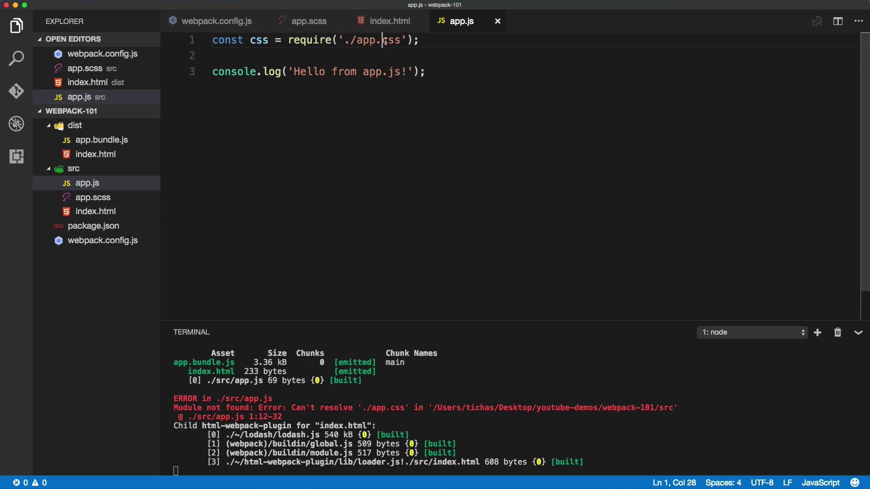
{"action": "type", "text": "s"}
{"action": "key", "text": "ctrl+s"}
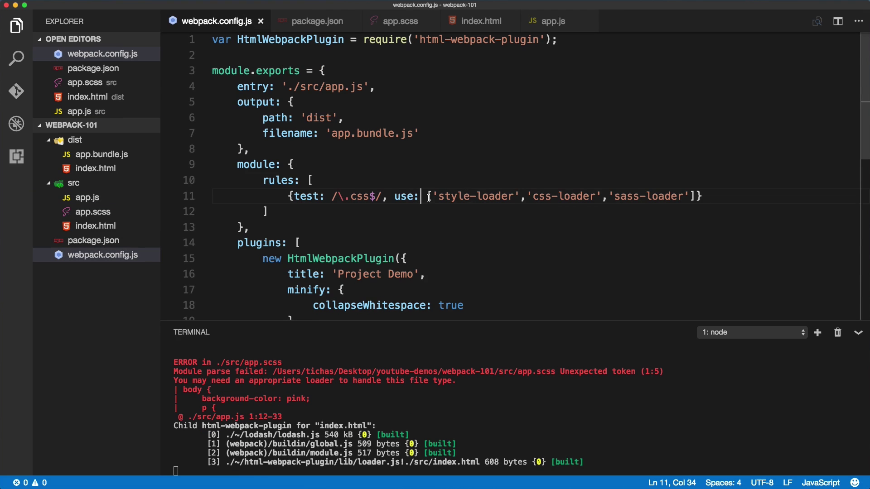
Step: Change the loader rule's test pattern to /\.scss$/ and save the config
{"action": "left_click_drag", "start_coordinate": [433, 197], "coordinate": [685, 196]}
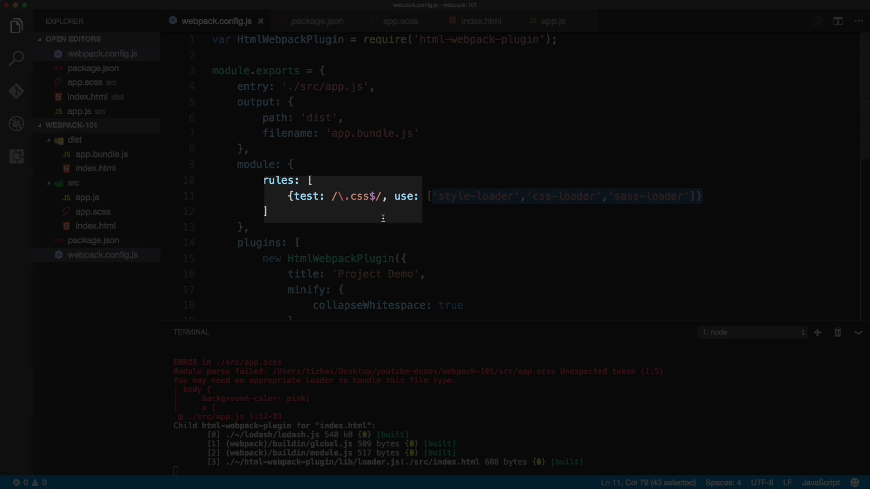
{"action": "left_click", "coordinate": [419, 197]}
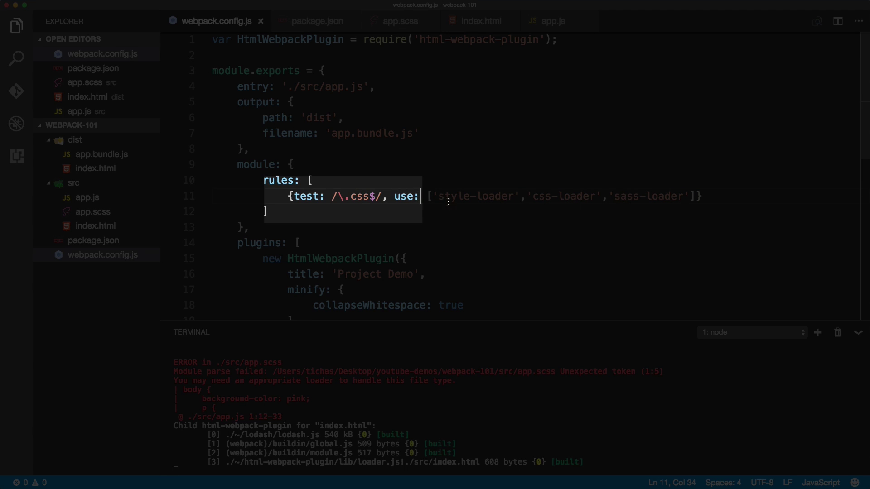
{"action": "left_click", "coordinate": [351, 197]}
{"action": "type", "text": "s"}
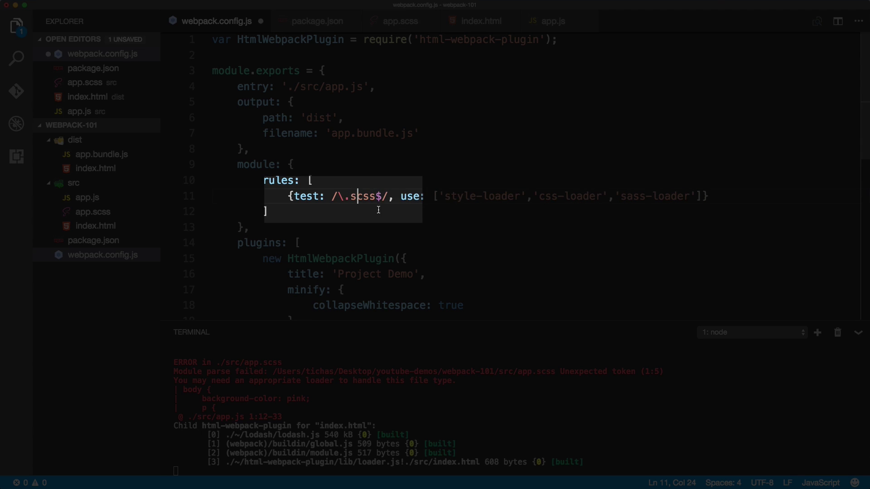
{"action": "key", "text": "ctrl+s"}
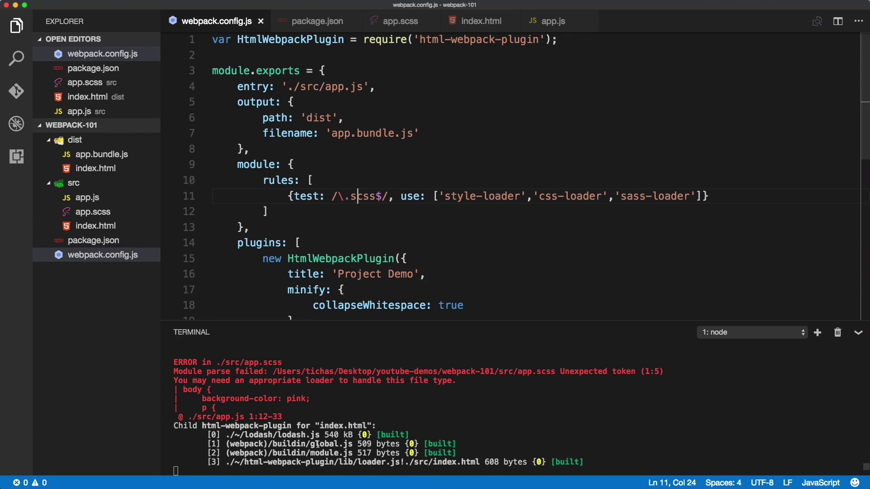
Step: Restart npm run dev, confirm the successful build output, and view the page in Chrome
{"action": "left_click", "coordinate": [318, 445]}
{"action": "key", "text": "ctrl+c"}
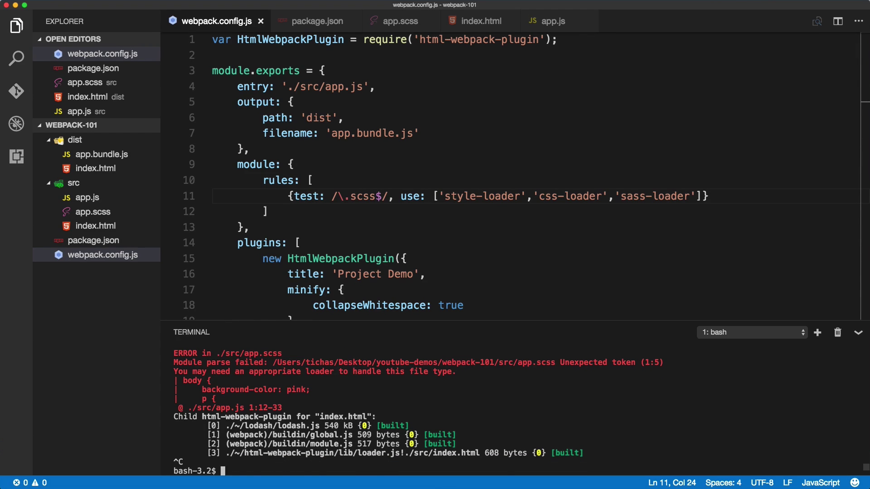
{"action": "type", "text": "npm run dev"}
{"action": "key", "text": "Return"}
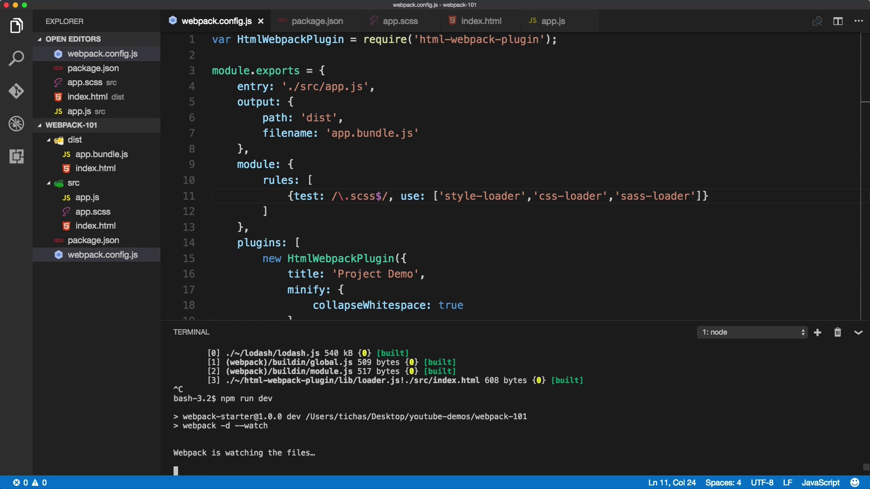
{"action": "left_click_drag", "start_coordinate": [203, 364], "coordinate": [442, 438]}
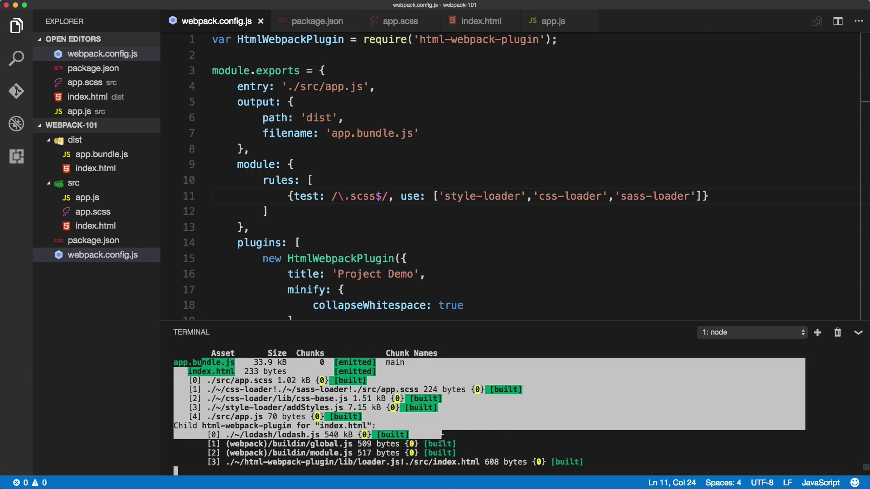
{"action": "left_click", "coordinate": [442, 438]}
{"action": "key", "text": "super+Tab"}
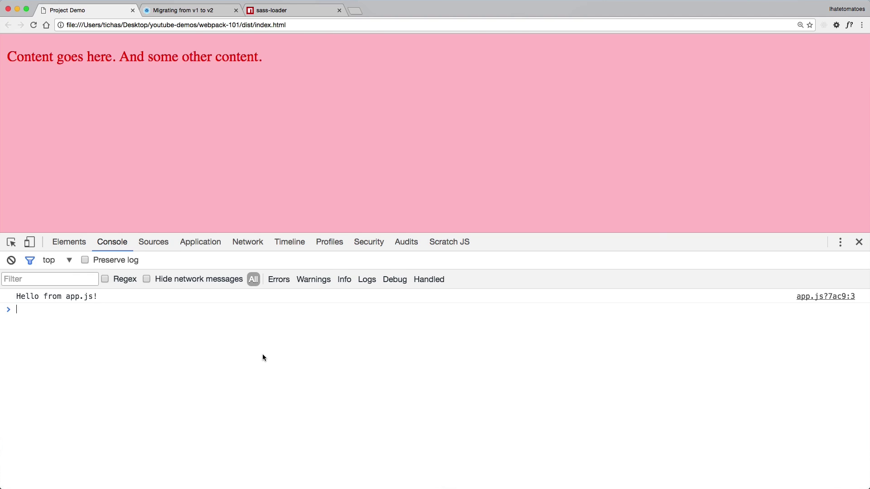
Step: Switch from Chrome's Project Demo page back to the VS Code editor and build output
{"action": "key", "text": "super+Tab"}
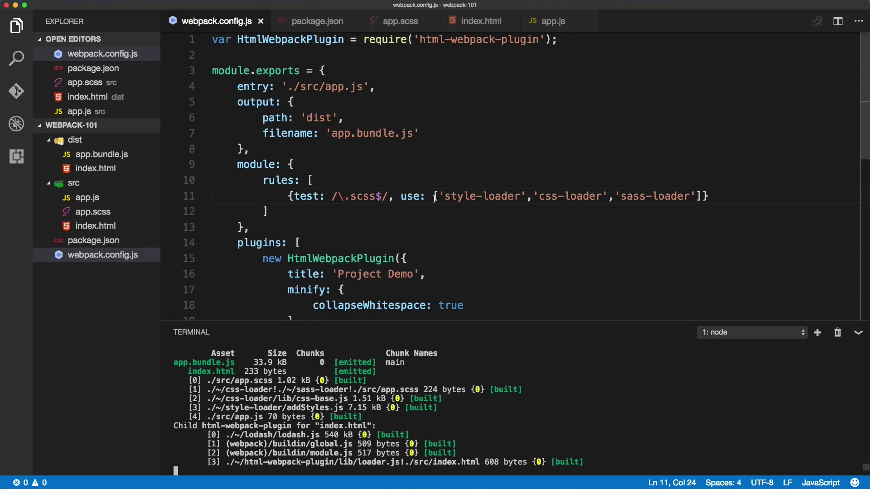
Step: Look over the scss rule's use: loader array on line 11, then return to the Project Demo page
{"action": "left_click_drag", "start_coordinate": [434, 196], "coordinate": [705, 195]}
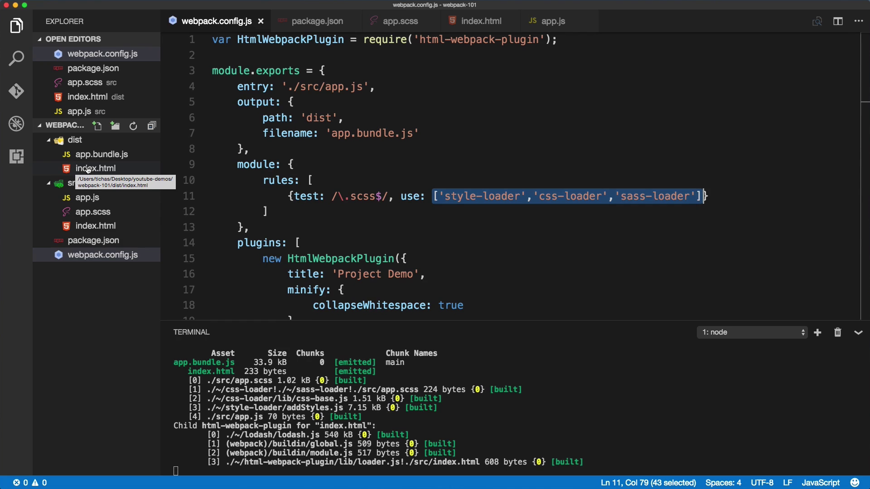
{"action": "left_click", "coordinate": [430, 196]}
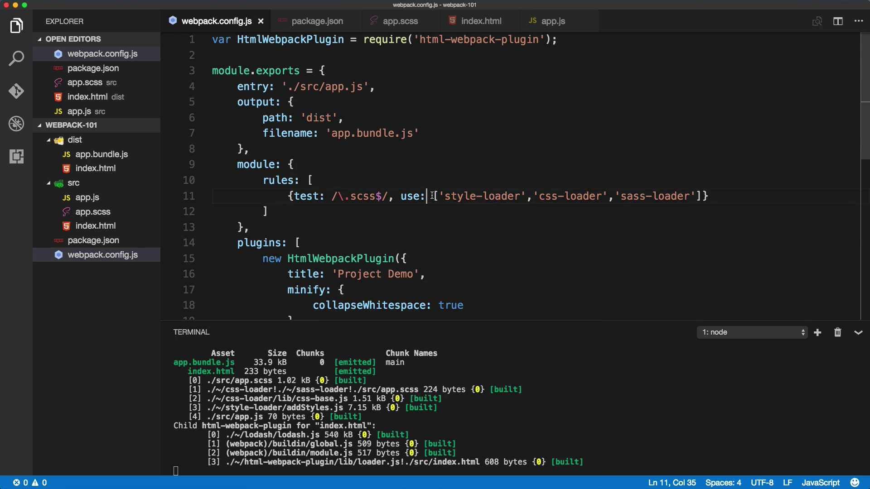
{"action": "left_click_drag", "start_coordinate": [434, 196], "coordinate": [704, 196]}
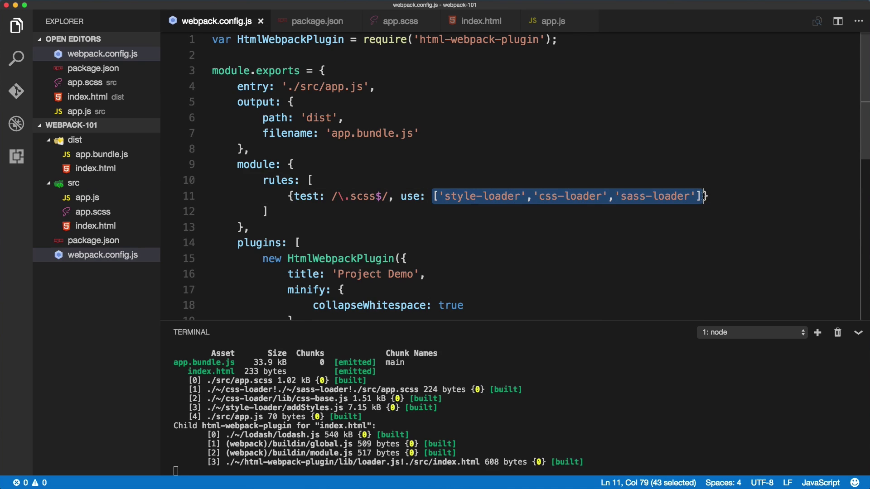
{"action": "left_click", "coordinate": [429, 196]}
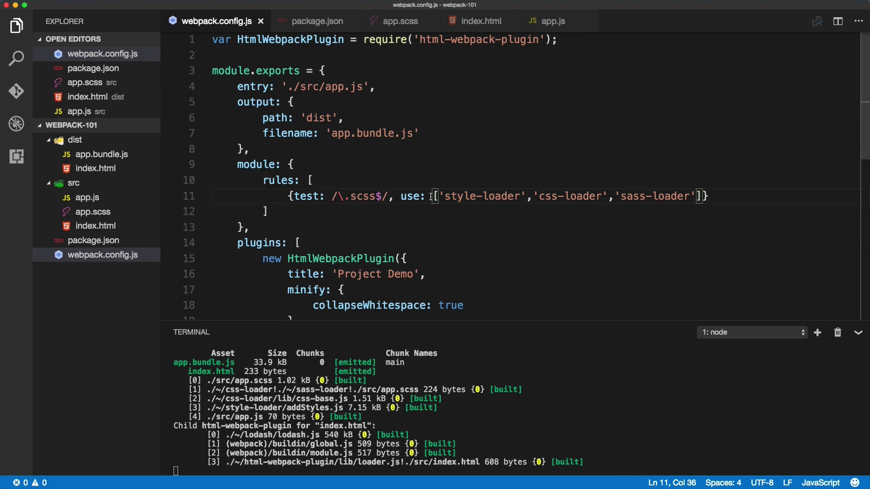
{"action": "key", "text": "super+Tab"}
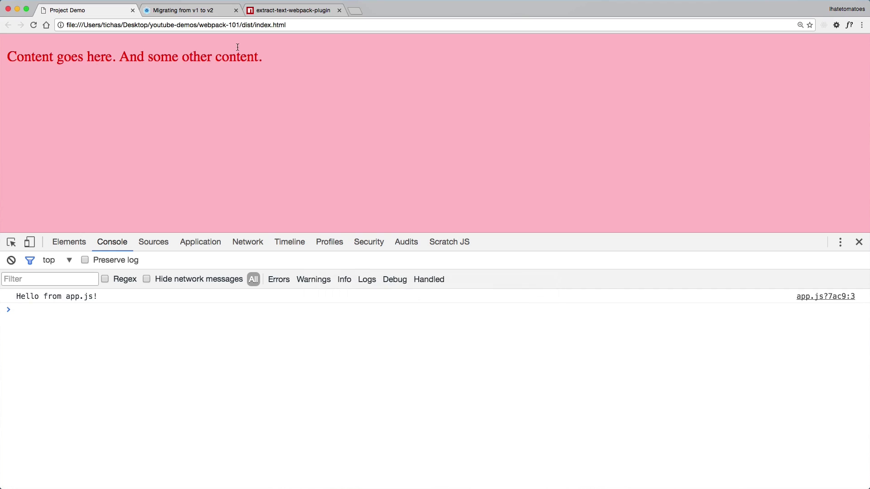
Step: Copy the ExtractTextPlugin require line from the extract-text-webpack-plugin npm usage example
{"action": "left_click", "coordinate": [268, 10]}
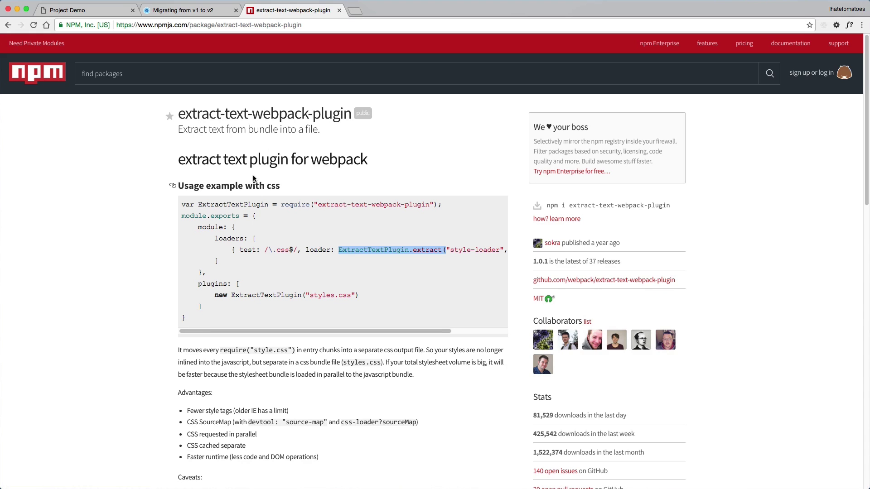
{"action": "left_click", "coordinate": [325, 253]}
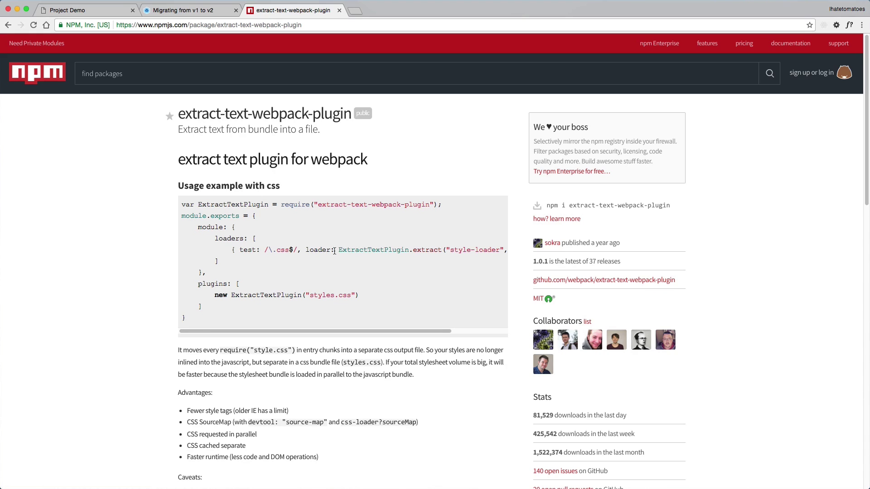
{"action": "left_click_drag", "start_coordinate": [337, 251], "coordinate": [446, 250]}
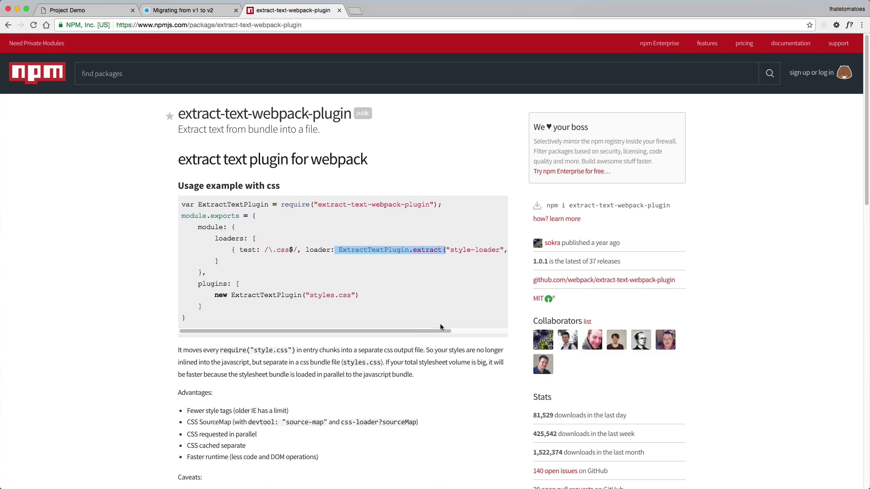
{"action": "left_click_drag", "start_coordinate": [440, 331], "coordinate": [374, 273]}
{"action": "left_click_drag", "start_coordinate": [182, 204], "coordinate": [458, 203]}
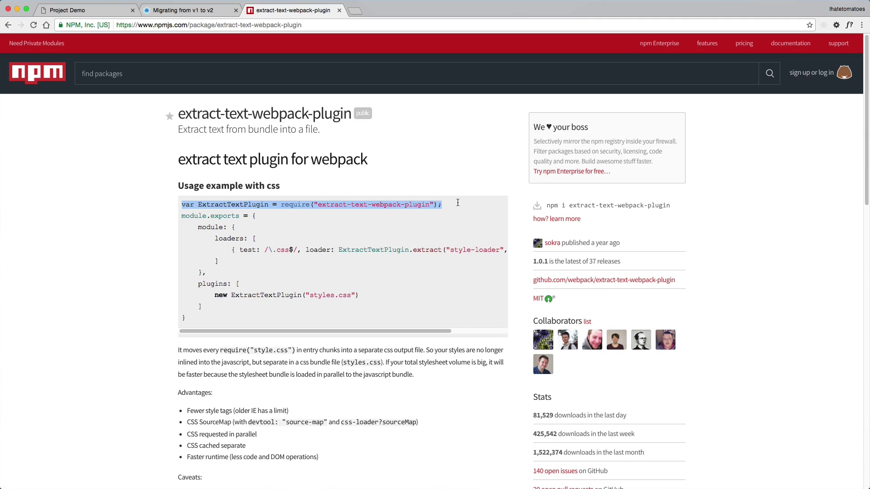
Step: Paste the ExtractTextPlugin require line onto empty line 2 of webpack.config.js
{"action": "key", "text": "super+Tab"}
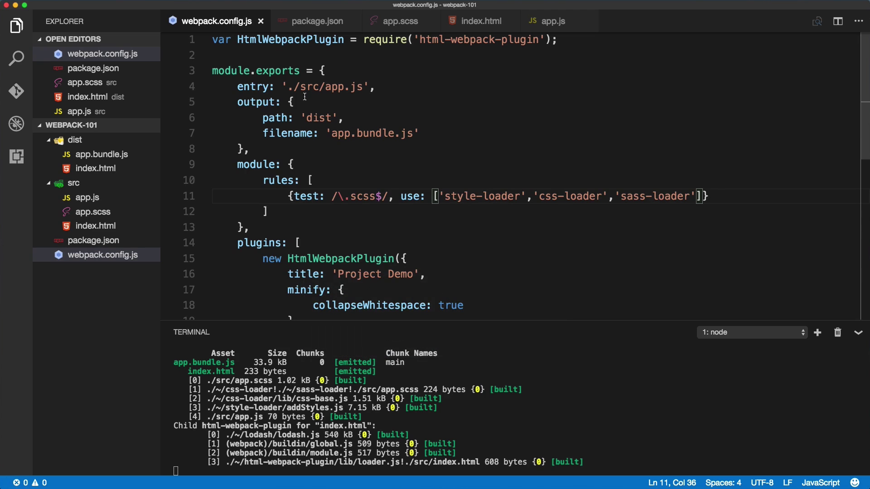
{"action": "left_click", "coordinate": [235, 59]}
{"action": "key", "text": "super+v"}
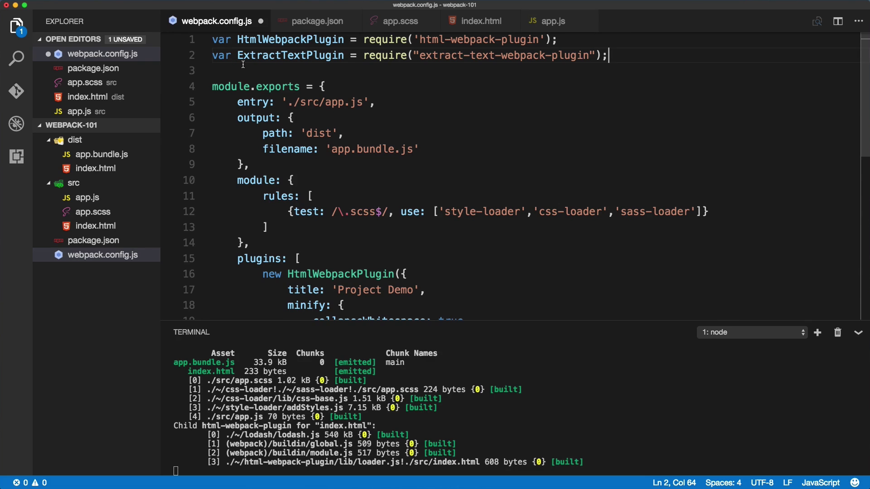
{"action": "key", "text": "super+Tab"}
{"action": "scroll", "coordinate": [241, 249], "scroll_direction": "down", "scroll_amount": 2}
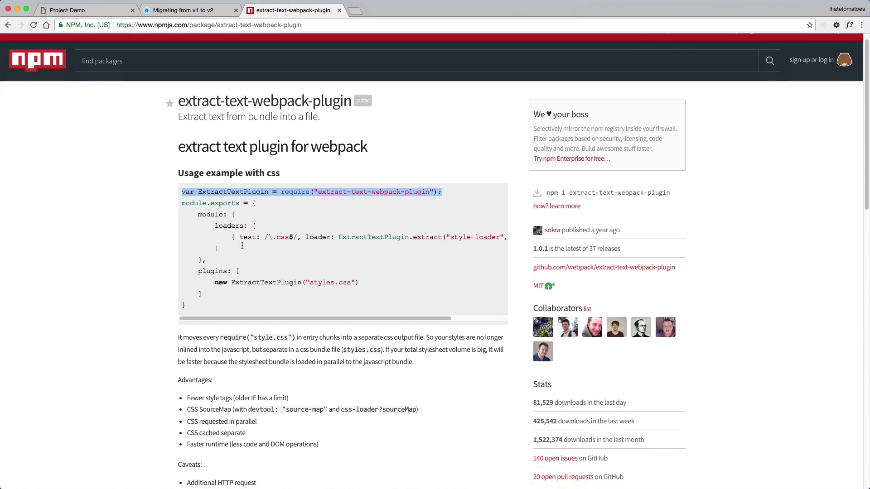
{"action": "scroll", "coordinate": [365, 292], "scroll_direction": "right", "scroll_amount": 3}
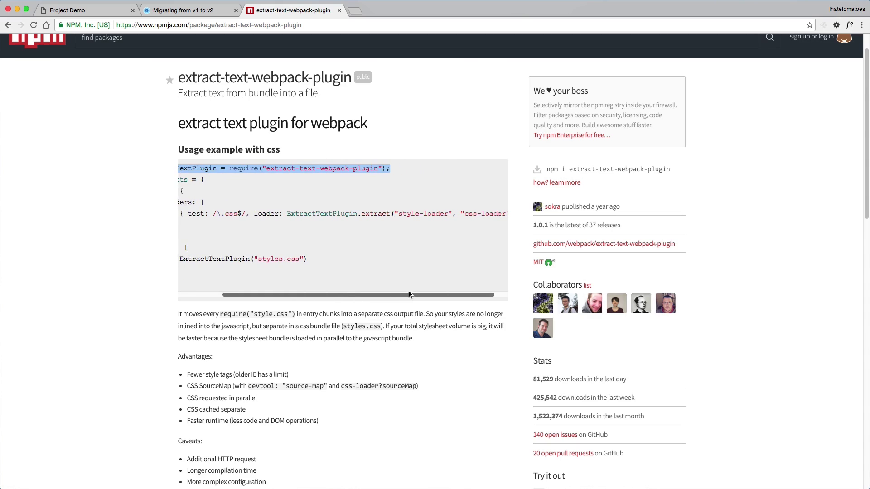
Step: Select the example's ExtractTextPlugin.extract( call to copy it
{"action": "left_click_drag", "start_coordinate": [286, 216], "coordinate": [392, 214]}
Step: Insert ExtractTextPlugin.extract( before line 12's loader array and close it at the line end
{"action": "key", "text": "super+Tab"}
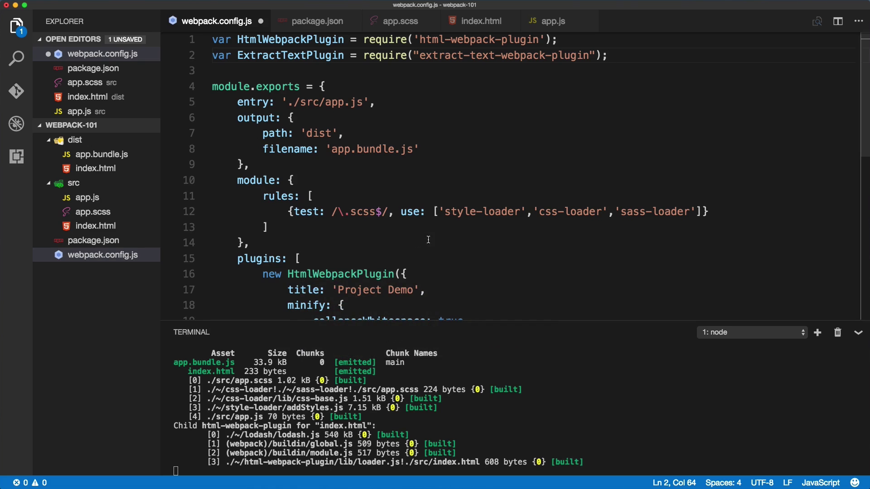
{"action": "left_click", "coordinate": [433, 212]}
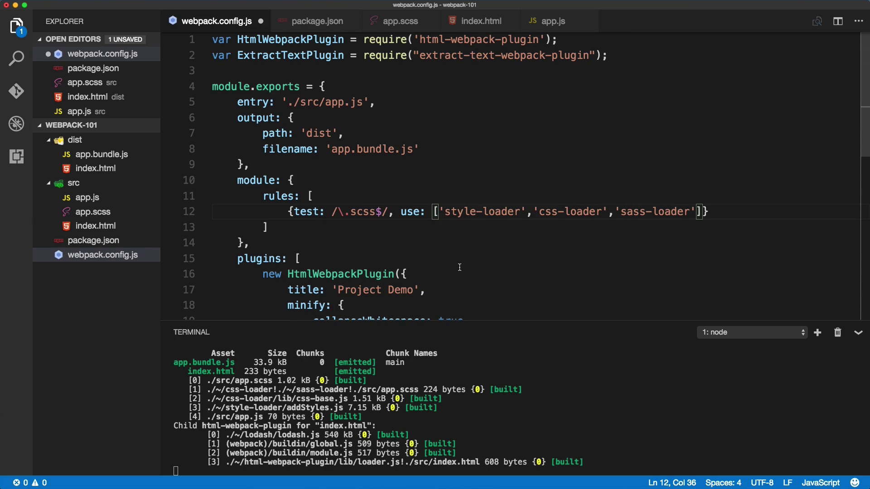
{"action": "key", "text": "super+v"}
{"action": "left_click_drag", "start_coordinate": [511, 318], "coordinate": [532, 318]}
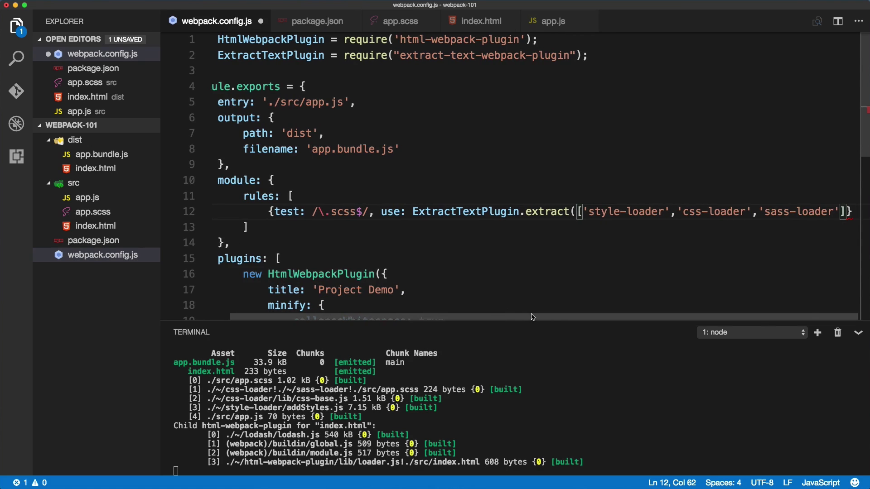
{"action": "key", "text": "End"}
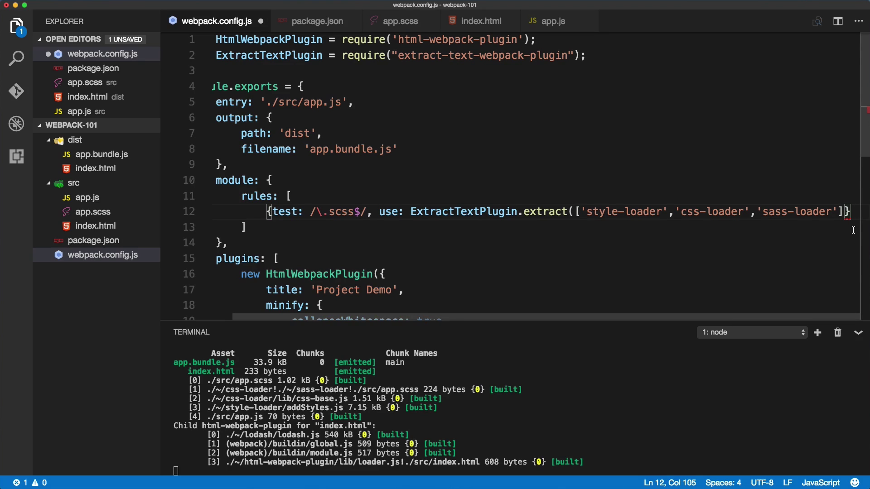
{"action": "type", "text": ")"}
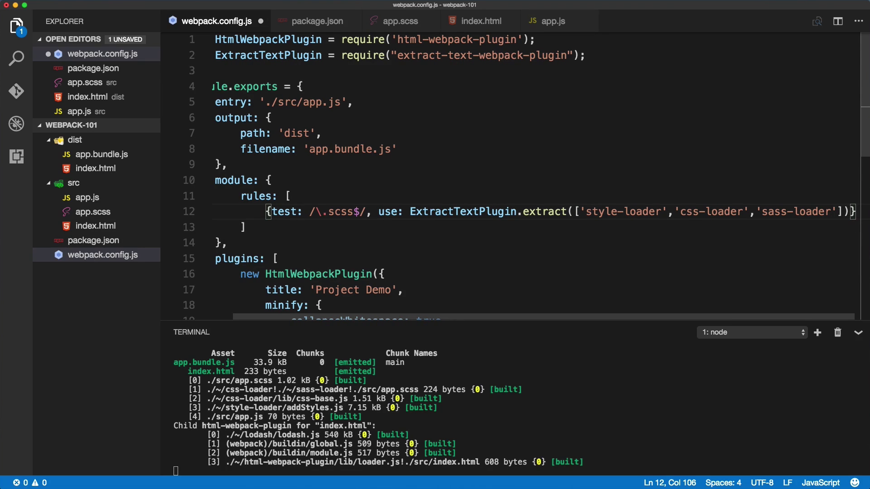
{"action": "left_click_drag", "start_coordinate": [544, 318], "coordinate": [522, 318]}
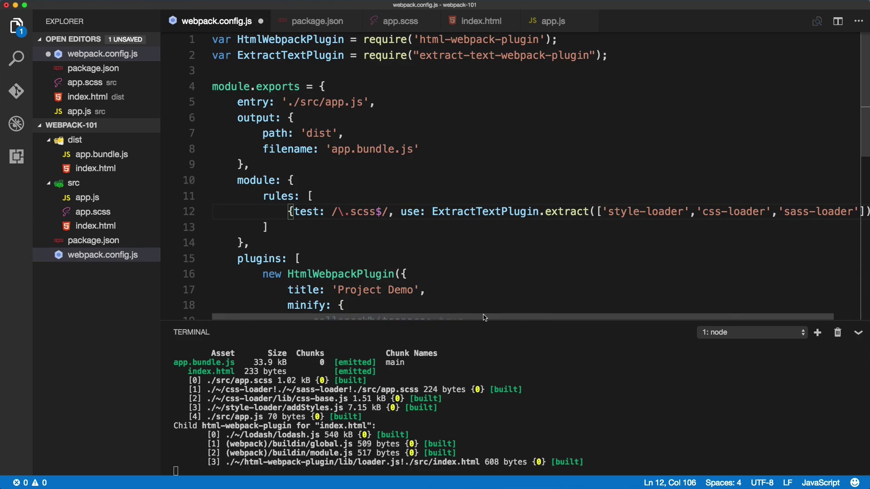
{"action": "scroll", "coordinate": [475, 265], "scroll_direction": "down", "scroll_amount": 3}
{"action": "scroll", "coordinate": [475, 265], "scroll_direction": "down", "scroll_amount": 2}
{"action": "scroll", "coordinate": [475, 266], "scroll_direction": "down", "scroll_amount": 1}
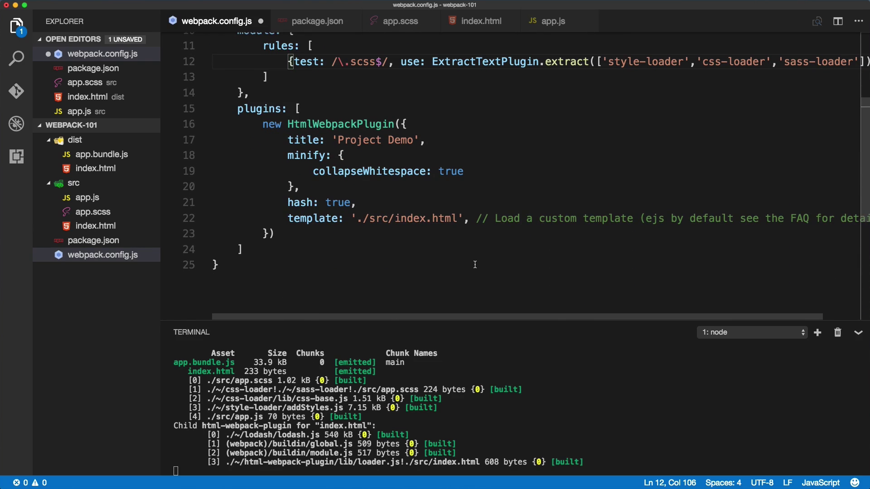
Step: Copy the example's new ExtractTextPlugin('styles.css') line from the npm page
{"action": "key", "text": "super+Tab"}
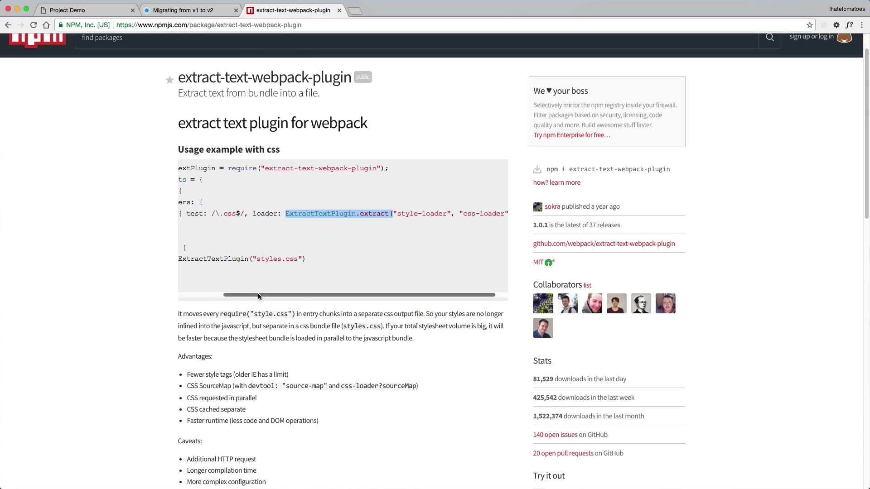
{"action": "left_click_drag", "start_coordinate": [258, 293], "coordinate": [166, 296]}
{"action": "left_click_drag", "start_coordinate": [216, 260], "coordinate": [385, 259]}
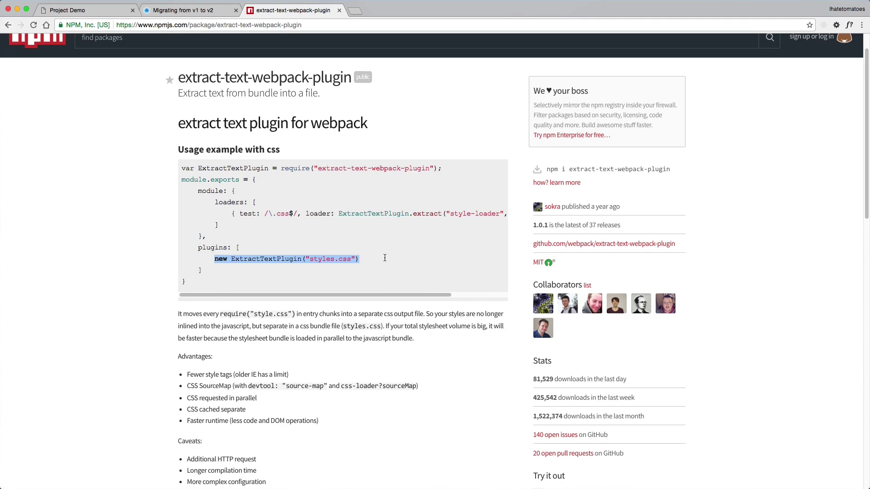
{"action": "key", "text": "super+Tab"}
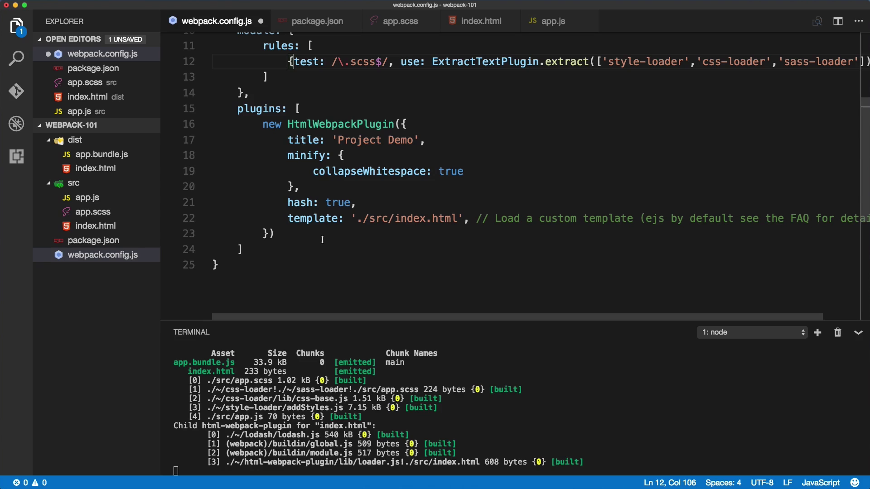
Step: Append new ExtractTextPlugin('app.css') after HtmlWebpackPlugin in plugins and save webpack.config.js
{"action": "left_click", "coordinate": [291, 235]}
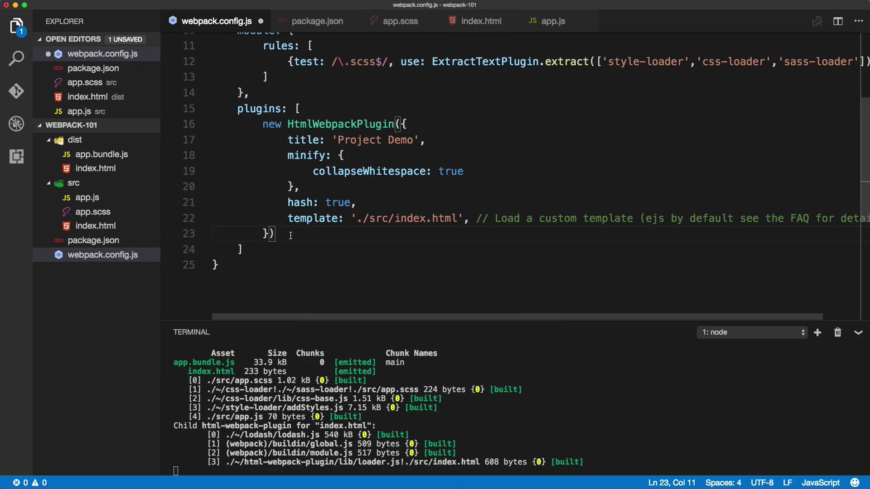
{"action": "type", "text": ","}
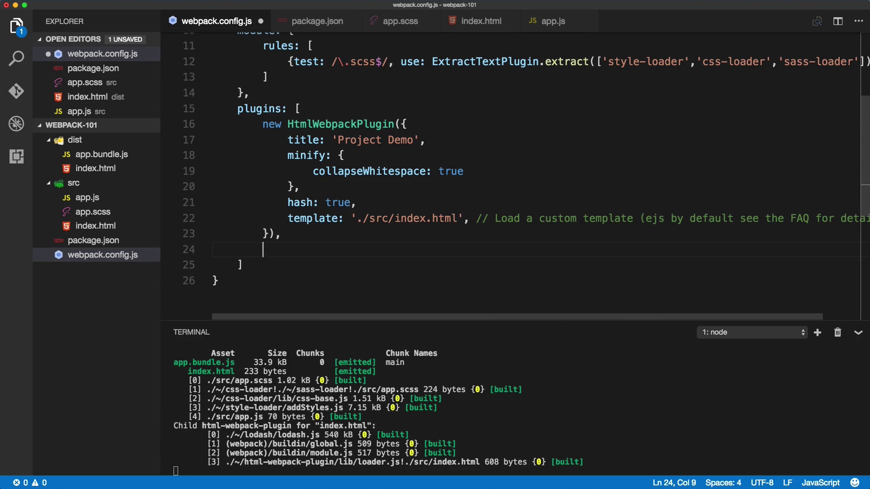
{"action": "type", "text": "new ExtractTextPlugin(\"styles.css\")"}
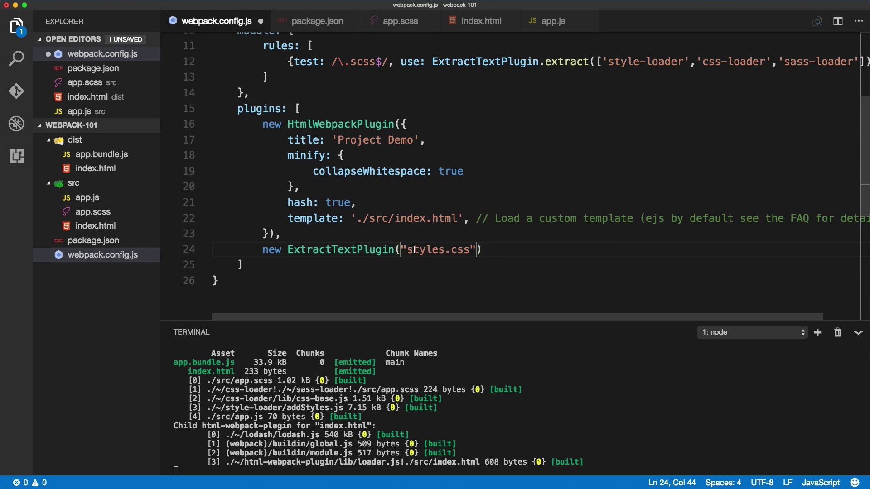
{"action": "left_click_drag", "start_coordinate": [402, 250], "coordinate": [477, 250]}
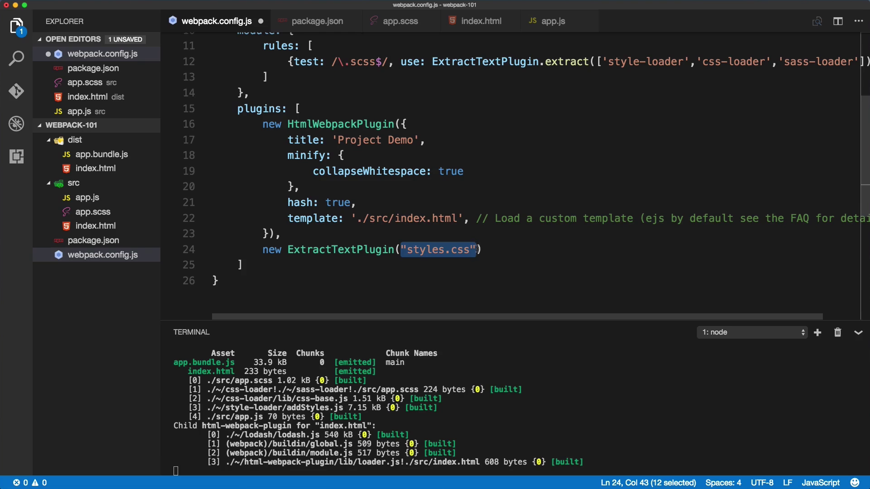
{"action": "scroll", "coordinate": [478, 250], "scroll_direction": "up", "scroll_amount": 1}
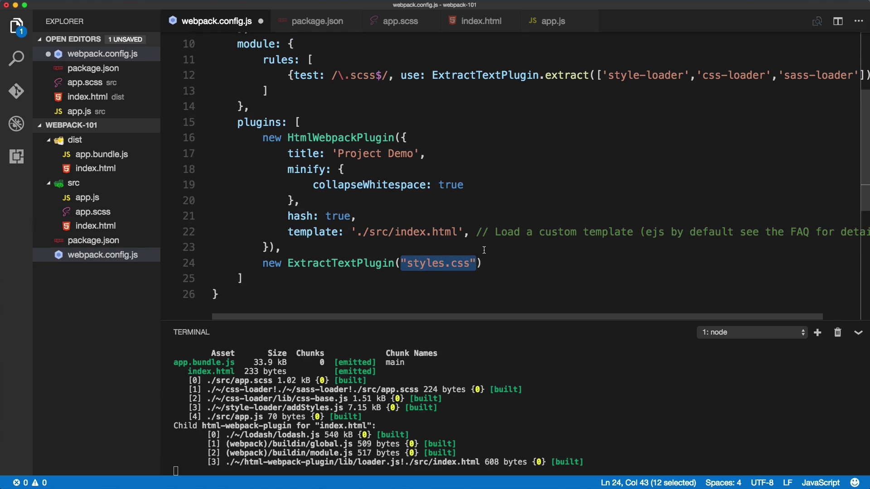
{"action": "double_click", "coordinate": [422, 257]}
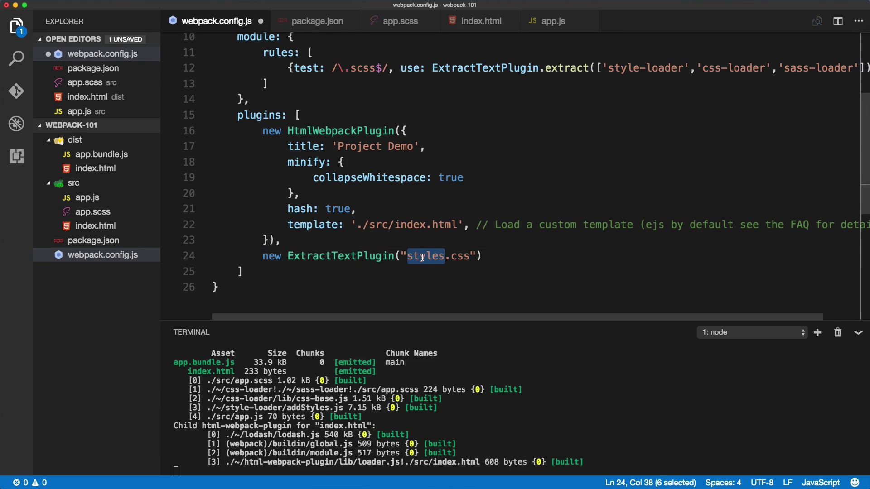
{"action": "type", "text": "a.cs"}
{"action": "key", "text": "BackSpace"}
{"action": "type", "text": "pp"}
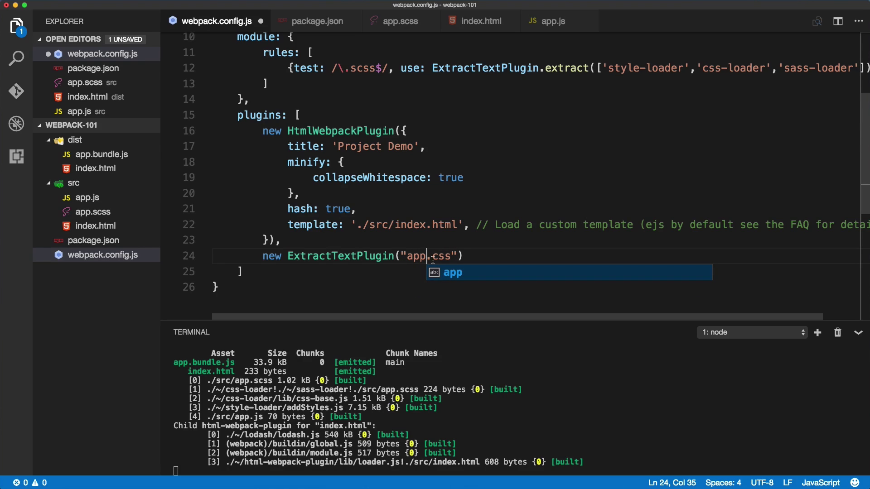
{"action": "left_click", "coordinate": [478, 260]}
{"action": "key", "text": "super+s"}
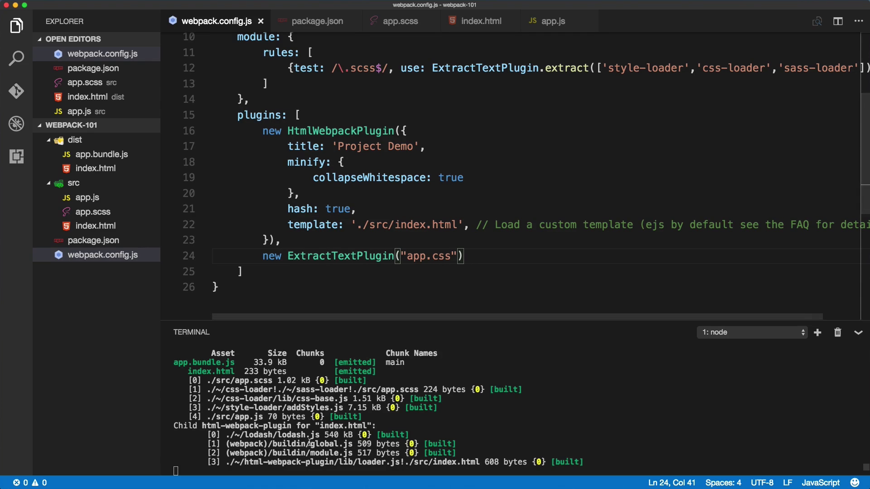
{"action": "left_click", "coordinate": [300, 453]}
Step: Stop the watch, run npm install extract-text-webpack-plugin --save-dev, then rerun npm run dev
{"action": "key", "text": "ctrl+c"}
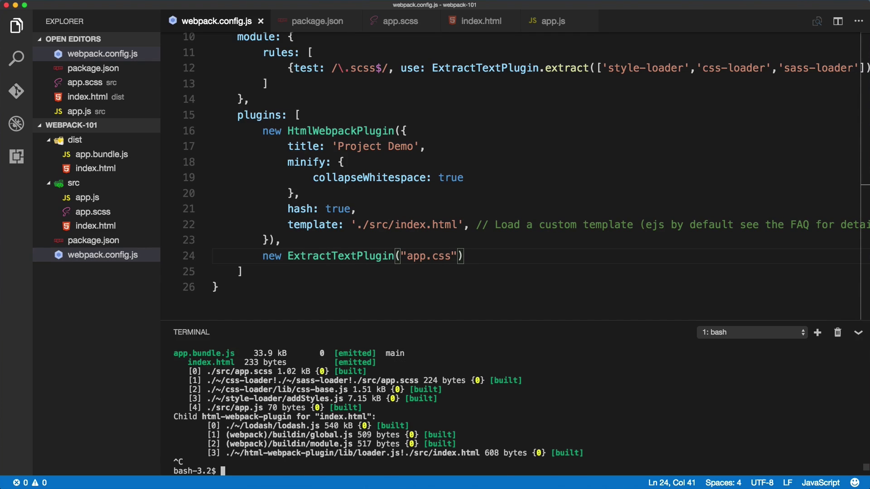
{"action": "type", "text": "npm "}
{"action": "type", "text": "install "}
{"action": "type", "text": "extract-text-webpack-plu"}
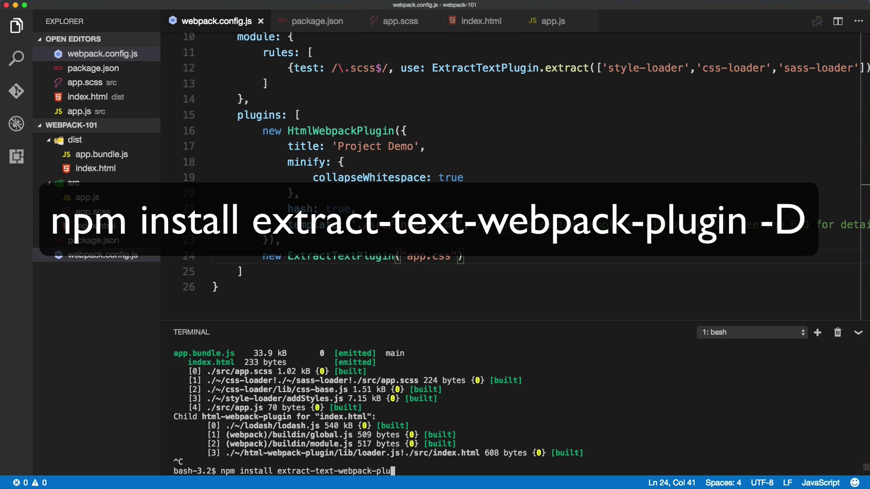
{"action": "type", "text": "gin --save-dev"}
{"action": "key", "text": "Return"}
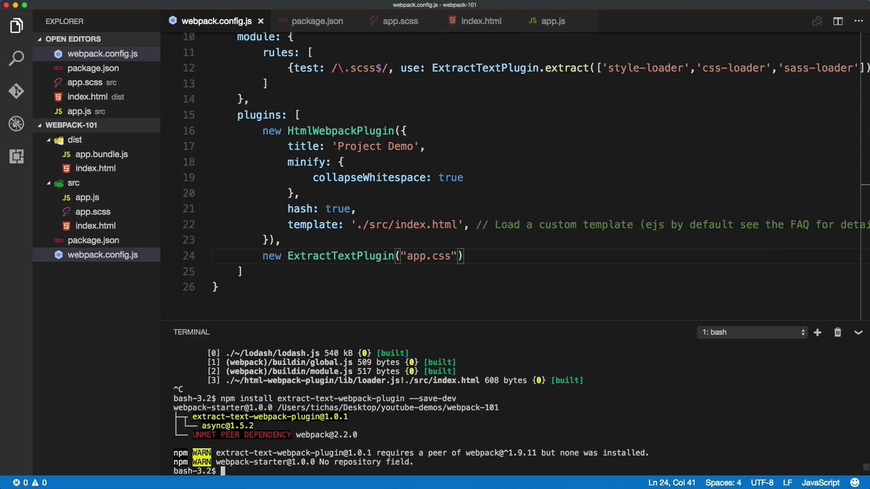
{"action": "type", "text": "npm run "}
{"action": "type", "text": "dev"}
{"action": "key", "text": "Return"}
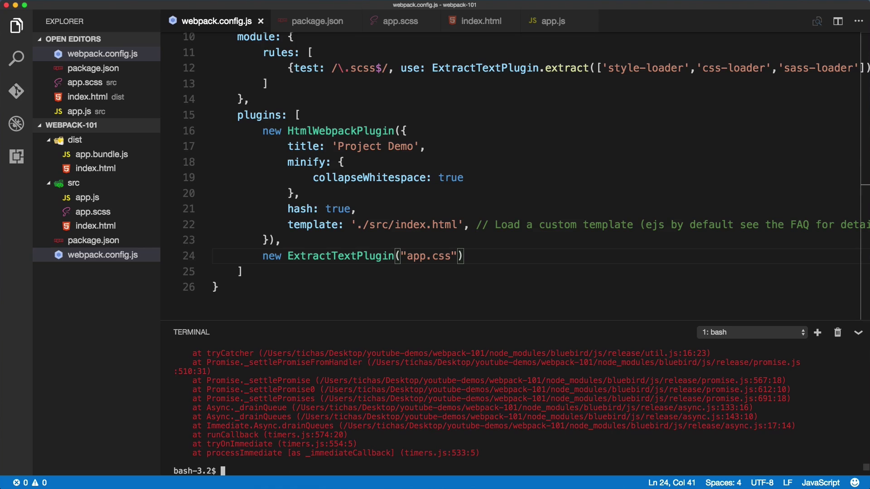
{"action": "scroll", "coordinate": [390, 468], "scroll_direction": "up", "scroll_amount": 2}
{"action": "scroll", "coordinate": [390, 468], "scroll_direction": "up", "scroll_amount": 1}
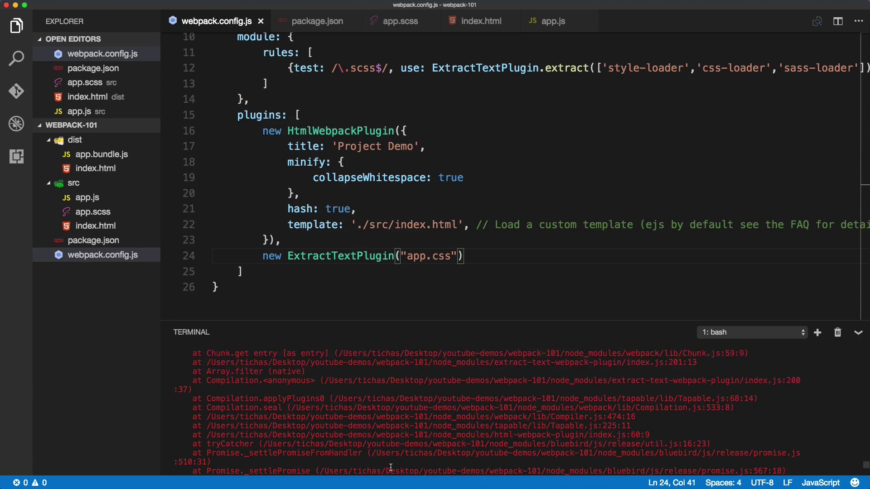
{"action": "scroll", "coordinate": [390, 468], "scroll_direction": "up", "scroll_amount": 2}
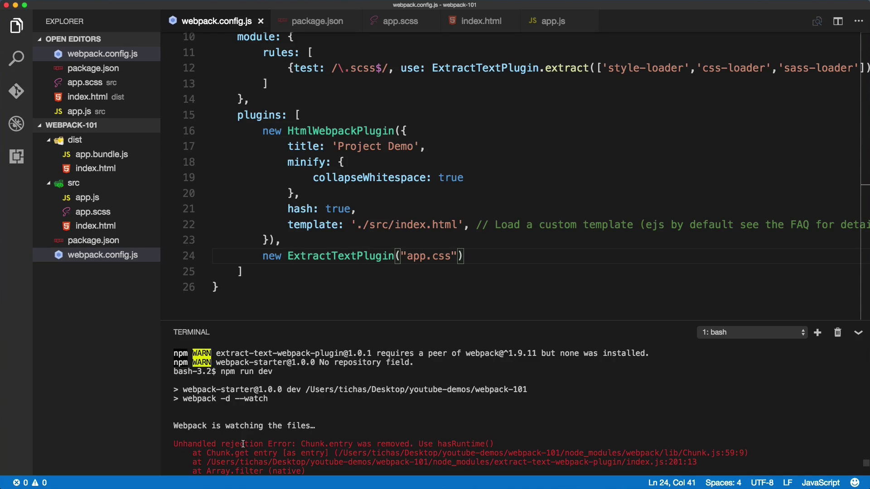
{"action": "scroll", "coordinate": [242, 444], "scroll_direction": "up", "scroll_amount": 5}
{"action": "scroll", "coordinate": [272, 441], "scroll_direction": "down", "scroll_amount": 1}
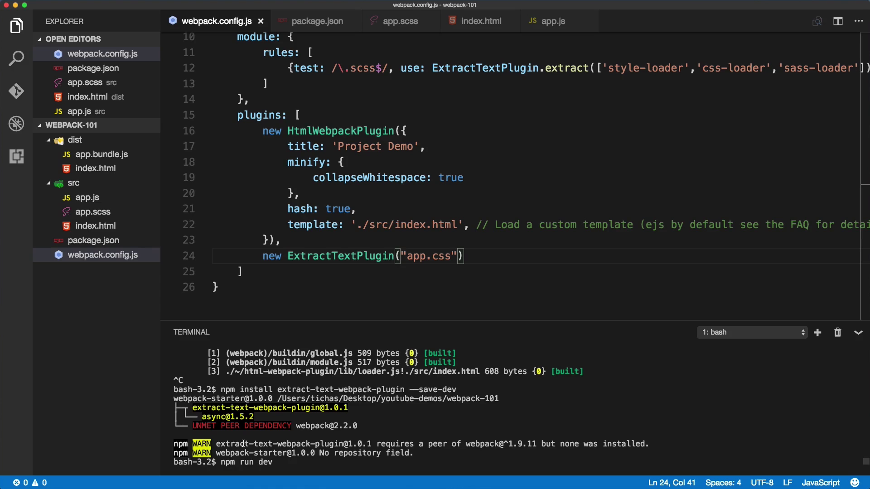
{"action": "left_click_drag", "start_coordinate": [297, 427], "coordinate": [364, 426]}
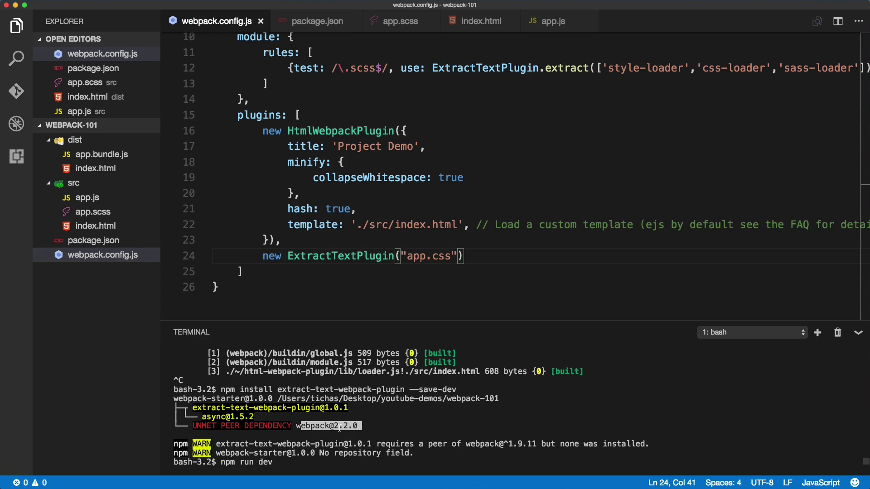
{"action": "scroll", "coordinate": [341, 426], "scroll_direction": "down", "scroll_amount": 4}
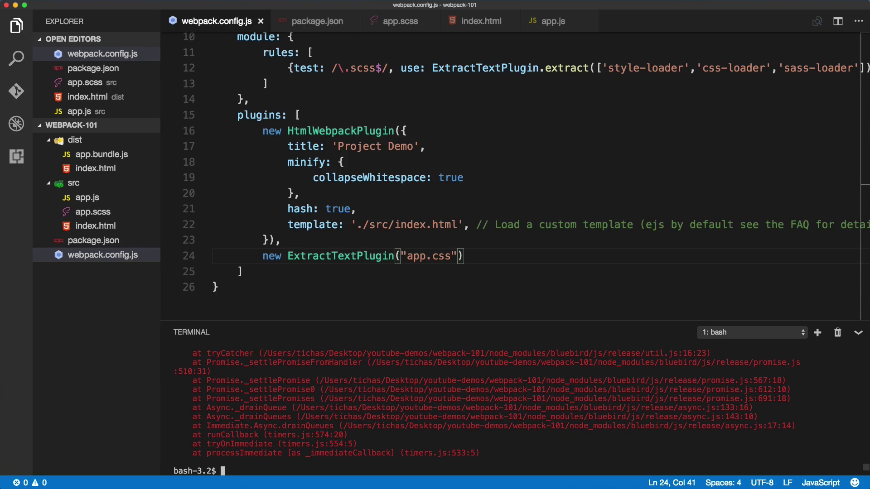
{"action": "type", "text": "npm view extract-"}
{"action": "type", "text": "text-webpack-plugin versions"}
{"action": "key", "text": "Return"}
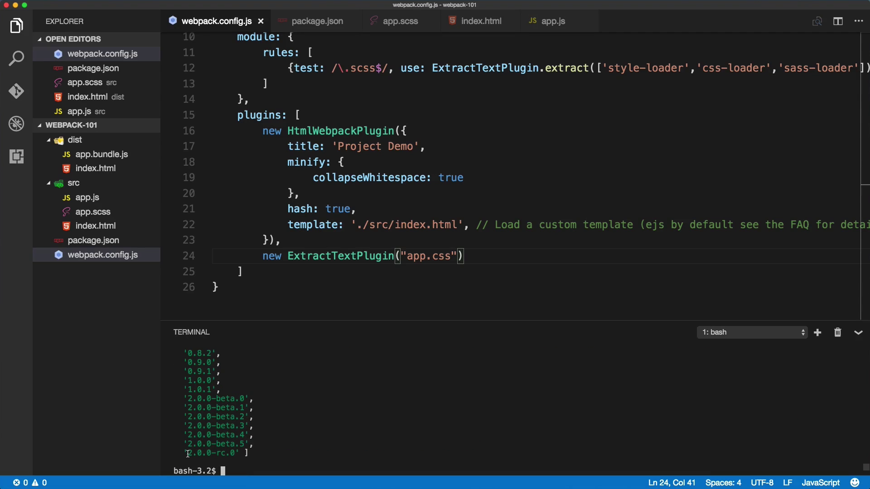
{"action": "left_click_drag", "start_coordinate": [187, 454], "coordinate": [235, 453]}
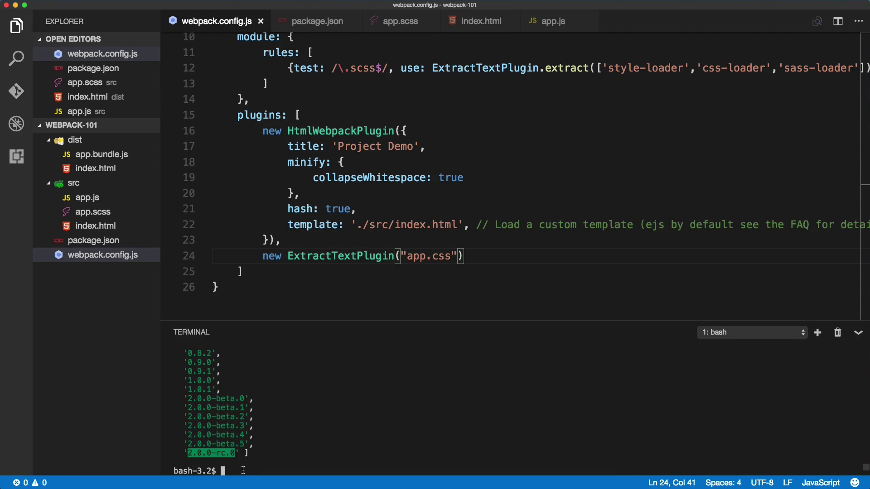
{"action": "left_click", "coordinate": [234, 470]}
{"action": "key", "text": "Up"}
{"action": "key", "text": "Up"}
{"action": "key", "text": "Up"}
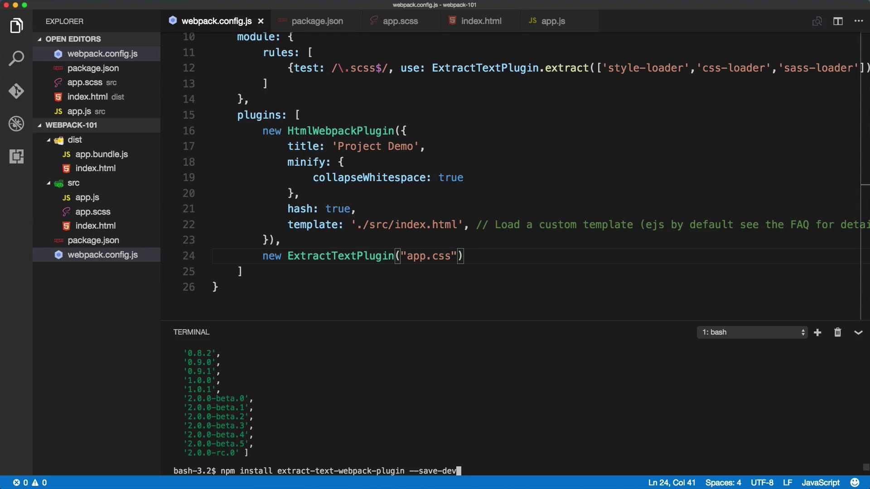
{"action": "key", "text": "Left"}
{"action": "key", "text": "Left"}
{"action": "key", "text": "Left"}
{"action": "key", "text": "Left"}
{"action": "key", "text": "Left"}
{"action": "key", "text": "Left"}
{"action": "key", "text": "Left"}
{"action": "key", "text": "Left"}
{"action": "type", "text": "@2.0.0-rc.0"}
{"action": "key", "text": "ctrl+e"}
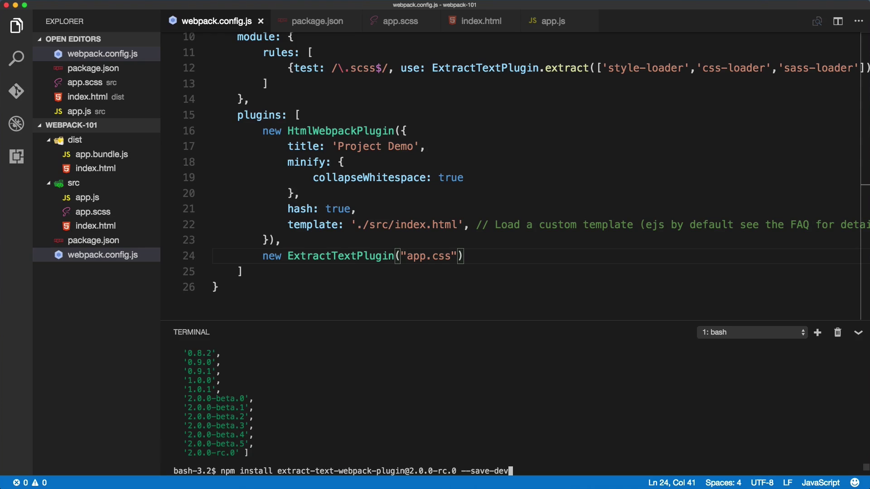
{"action": "key", "text": "Return"}
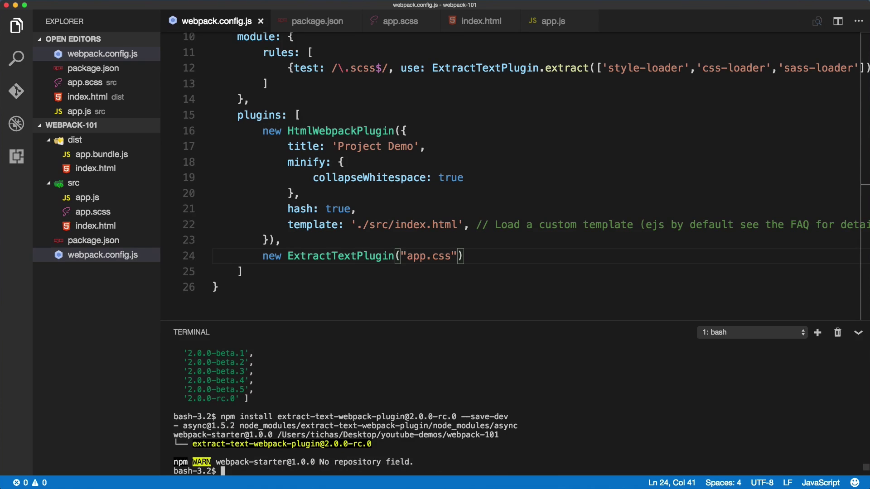
Step: Rerun npm run dev in watch mode and check the ExtractTextPlugin line
{"action": "key", "text": "Up"}
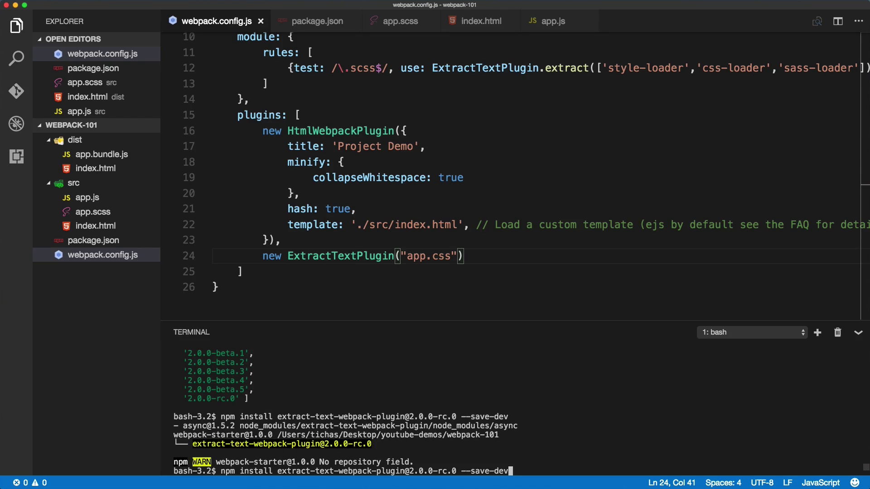
{"action": "key", "text": "Up"}
{"action": "key", "text": "Up"}
{"action": "key", "text": "Return"}
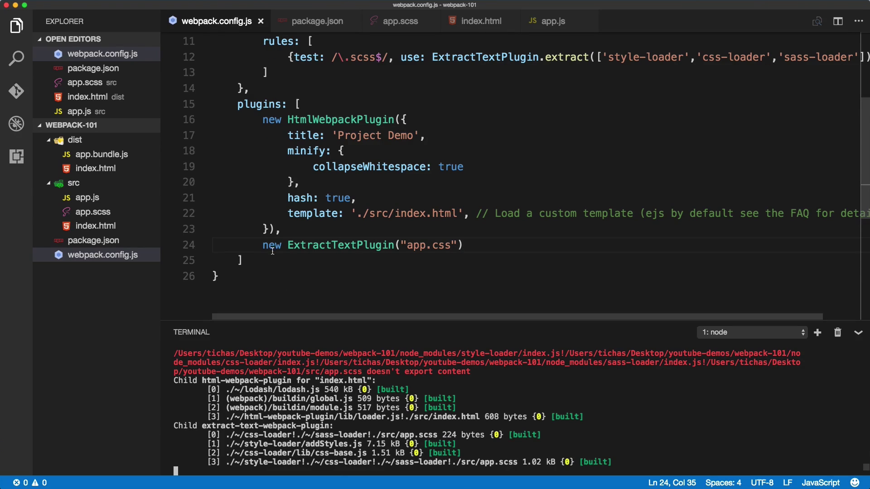
{"action": "left_click_drag", "start_coordinate": [263, 245], "coordinate": [465, 245]}
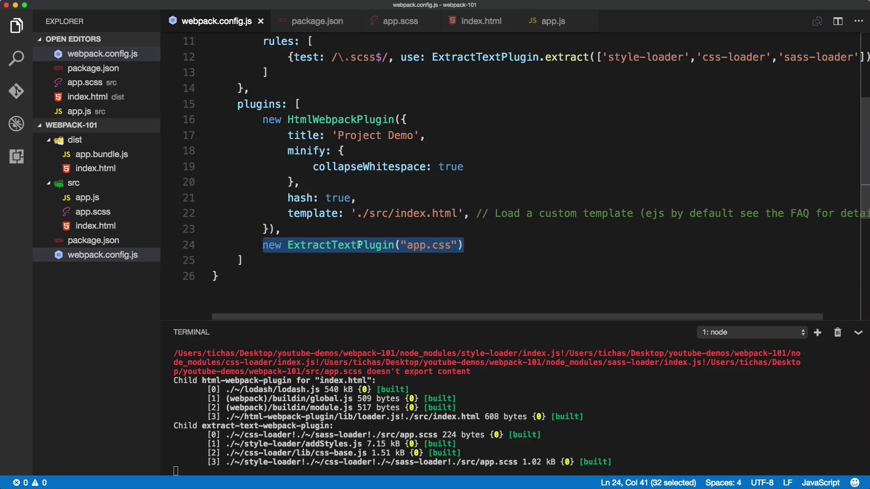
{"action": "key", "text": "super+Tab"}
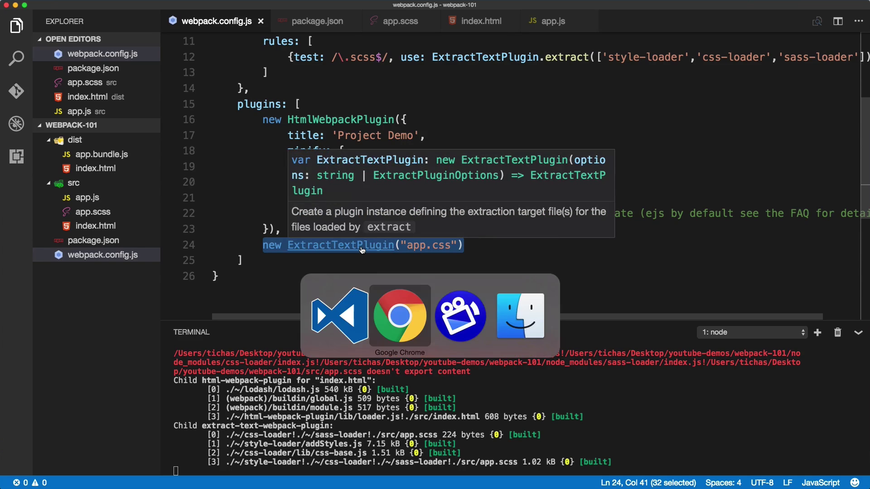
Step: Review the styles.css ExtractTextPlugin usage on the npm page, then return to the migration guide
{"action": "left_click", "coordinate": [293, 12]}
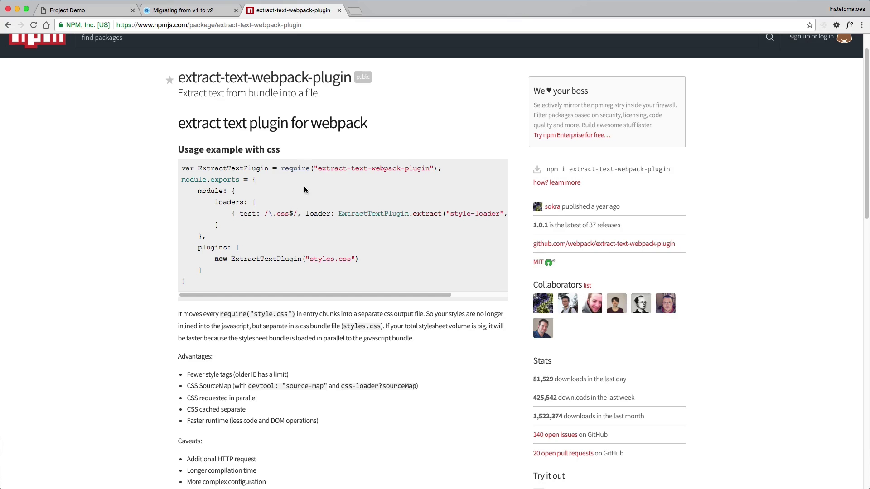
{"action": "left_click_drag", "start_coordinate": [216, 260], "coordinate": [361, 260]}
{"action": "left_click", "coordinate": [217, 125]}
{"action": "left_click_drag", "start_coordinate": [184, 125], "coordinate": [340, 124]}
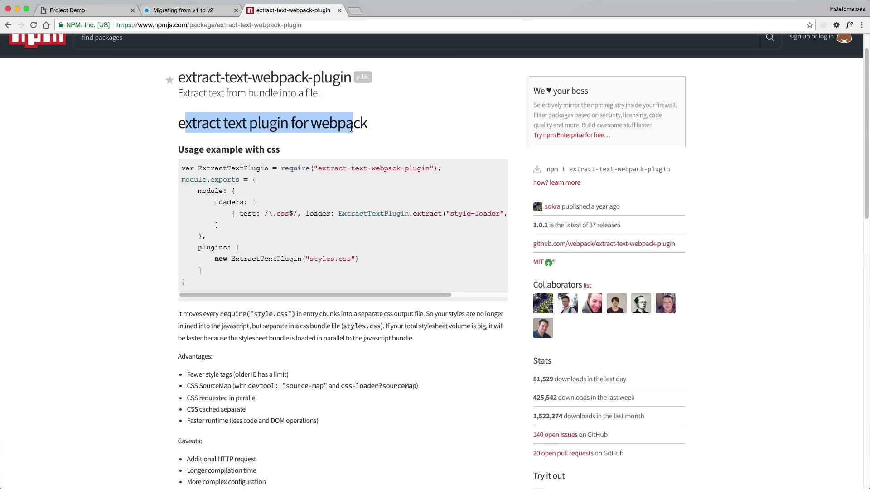
{"action": "left_click", "coordinate": [359, 129]}
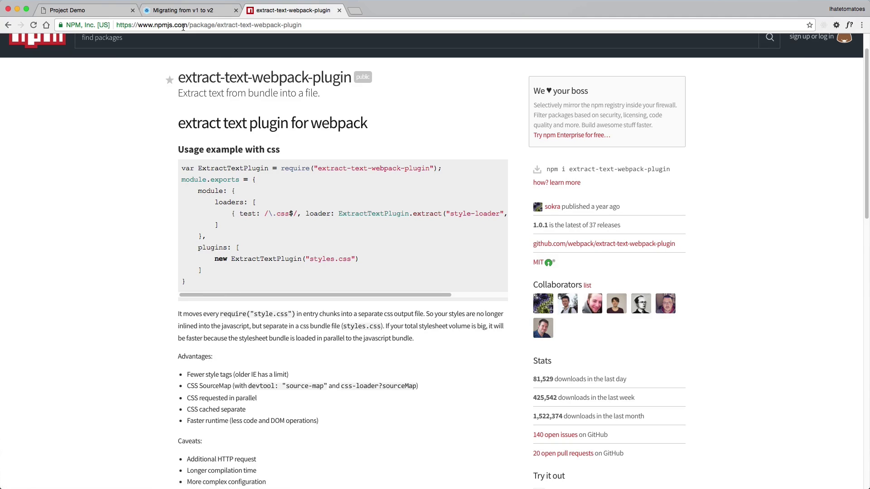
{"action": "left_click", "coordinate": [183, 12]}
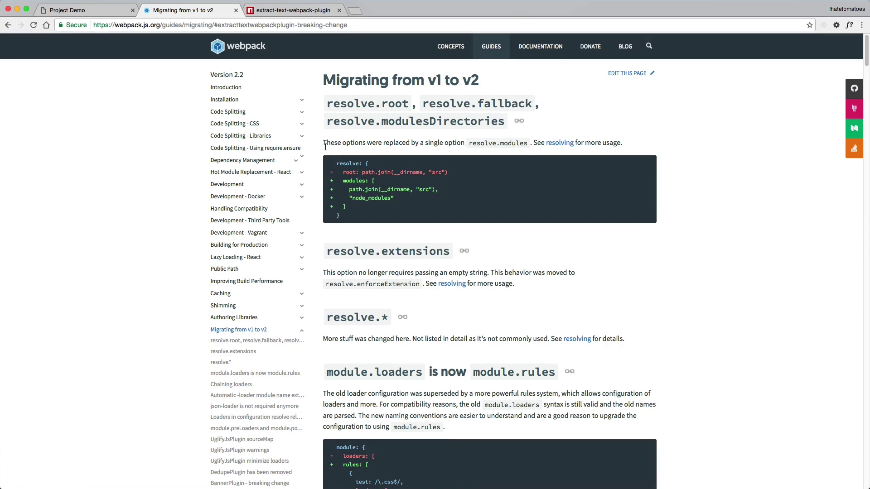
{"action": "scroll", "coordinate": [315, 209], "scroll_direction": "down", "scroll_amount": 2}
{"action": "scroll", "coordinate": [315, 213], "scroll_direction": "down", "scroll_amount": 2}
{"action": "scroll", "coordinate": [317, 212], "scroll_direction": "down", "scroll_amount": 2}
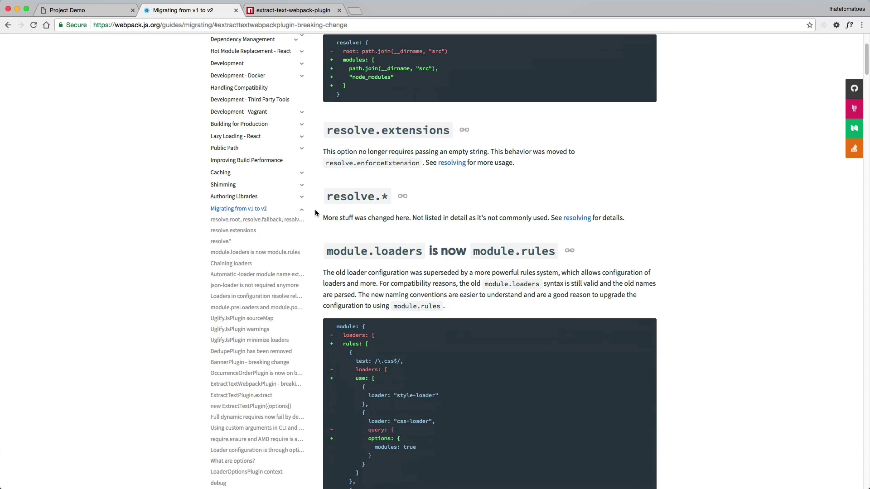
{"action": "scroll", "coordinate": [315, 213], "scroll_direction": "down", "scroll_amount": 2}
{"action": "scroll", "coordinate": [292, 214], "scroll_direction": "down", "scroll_amount": 2}
{"action": "scroll", "coordinate": [266, 218], "scroll_direction": "down", "scroll_amount": 1}
{"action": "scroll", "coordinate": [245, 235], "scroll_direction": "down", "scroll_amount": 1}
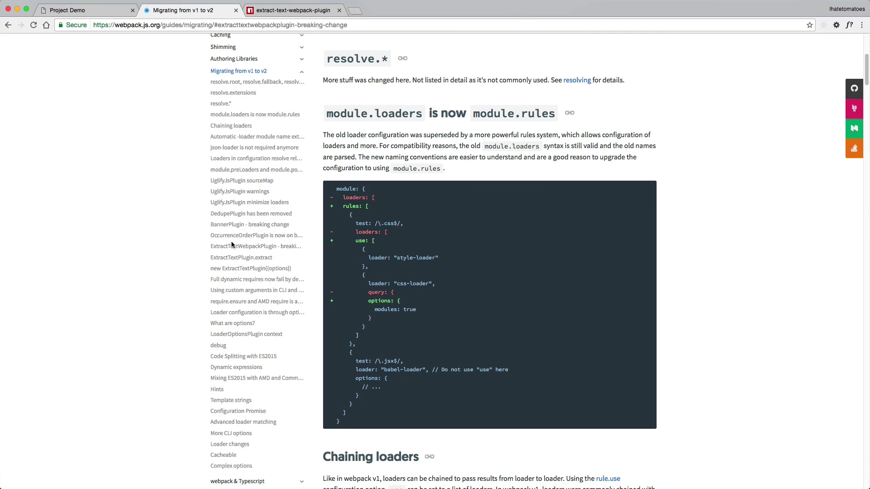
Step: Jump to the ExtractTextWebpackPlugin breaking-change section and read the new options example's disable option
{"action": "left_click", "coordinate": [222, 249]}
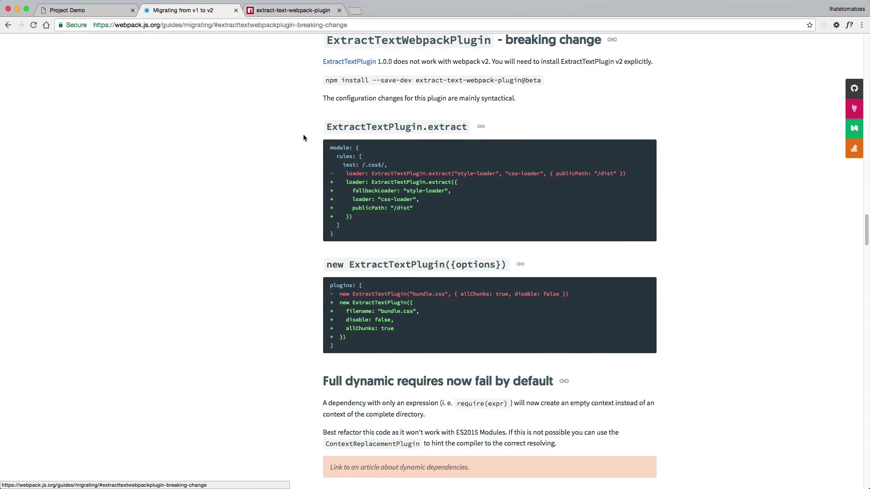
{"action": "scroll", "coordinate": [304, 138], "scroll_direction": "down", "scroll_amount": 1}
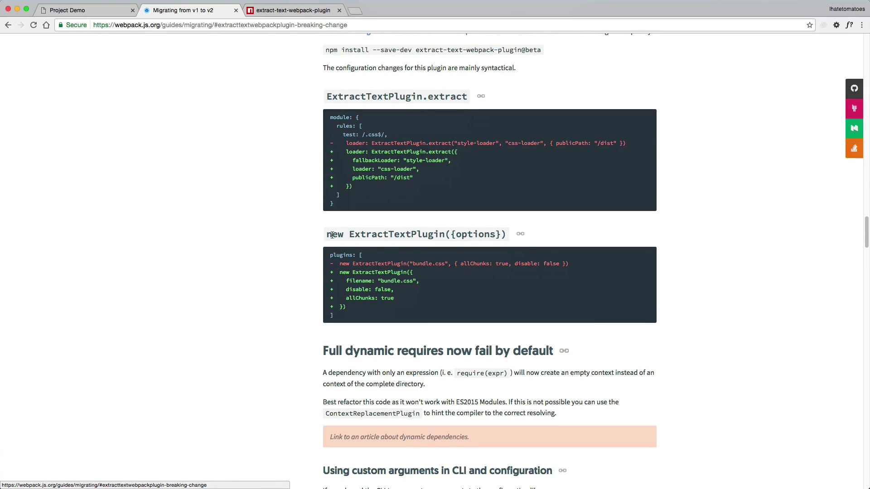
{"action": "left_click_drag", "start_coordinate": [328, 235], "coordinate": [502, 235]}
{"action": "left_click", "coordinate": [487, 234]}
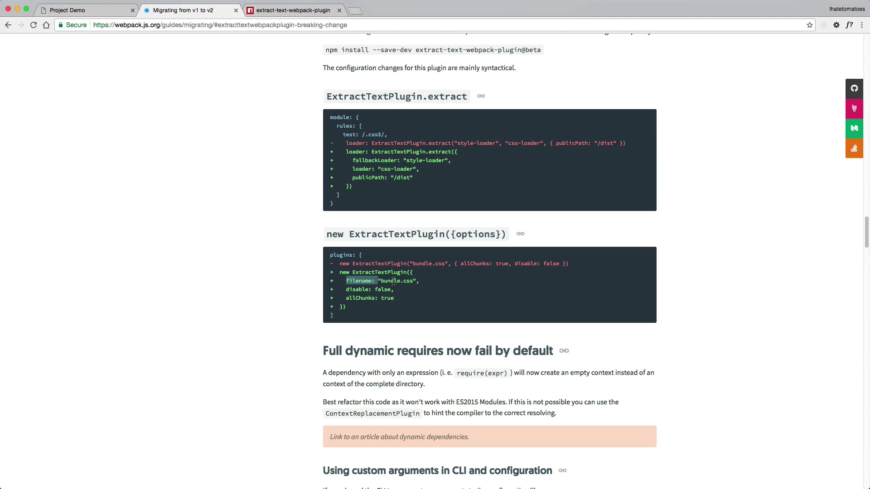
{"action": "mouse_move", "coordinate": [346, 280]}
{"action": "left_mouse_down"}
{"action": "mouse_move", "coordinate": [420, 281]}
{"action": "mouse_move", "coordinate": [403, 289]}
{"action": "left_mouse_up"}
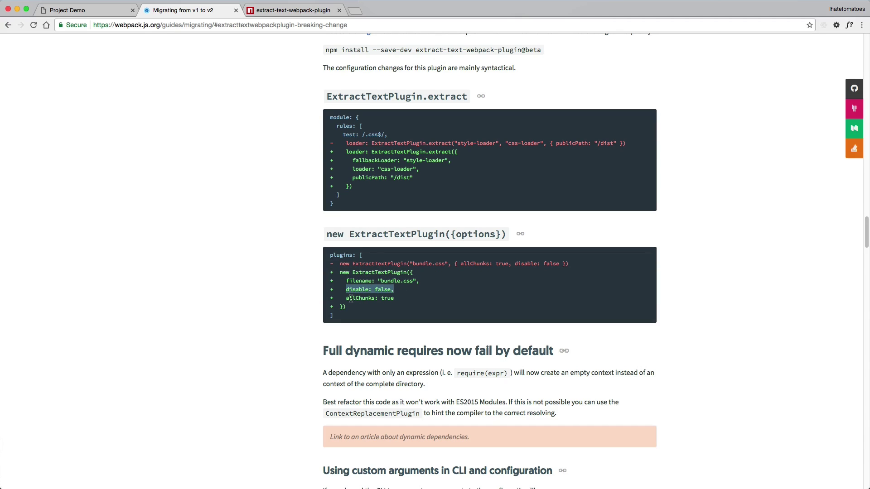
Step: Note the allChunks option, then delete the "app.css" argument from the ExtractTextPlugin call
{"action": "left_click_drag", "start_coordinate": [346, 299], "coordinate": [404, 300]}
{"action": "left_click", "coordinate": [404, 301]}
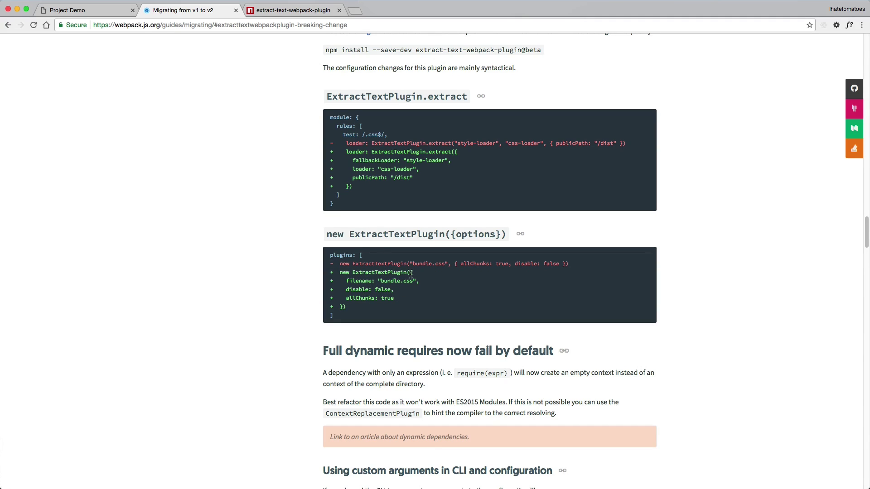
{"action": "key", "text": "super+Tab"}
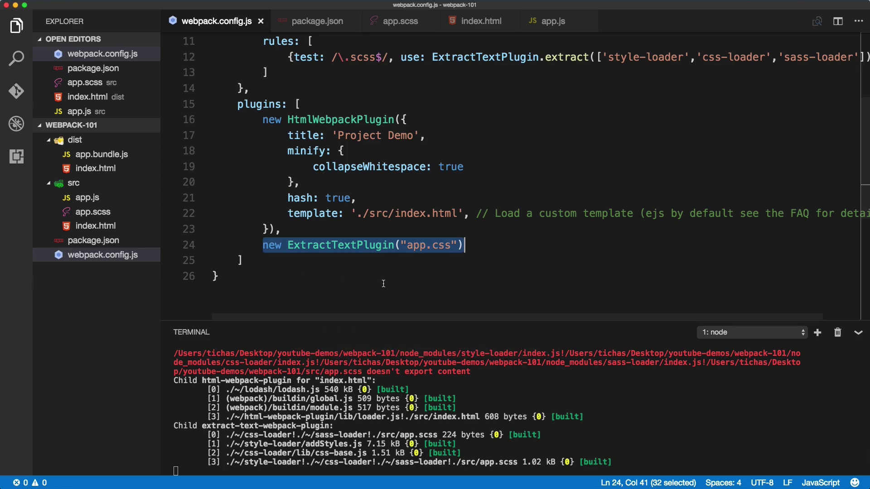
{"action": "left_click", "coordinate": [344, 245]}
{"action": "left_click_drag", "start_coordinate": [401, 245], "coordinate": [457, 243]}
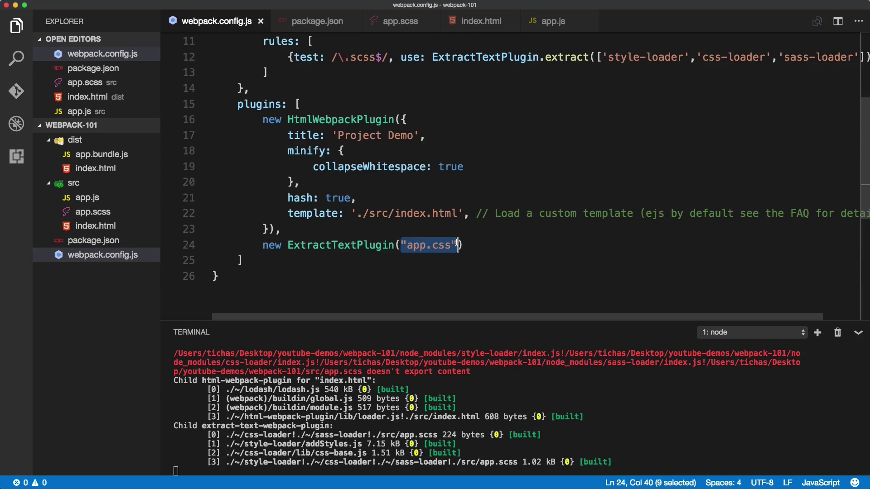
{"action": "key", "text": "BackSpace"}
{"action": "type", "text": "{"}
Step: Write the options object: filename 'app.css', disabled false, allChunks true
{"action": "key", "text": "Return"}
{"action": "type", "text": "filename: "}
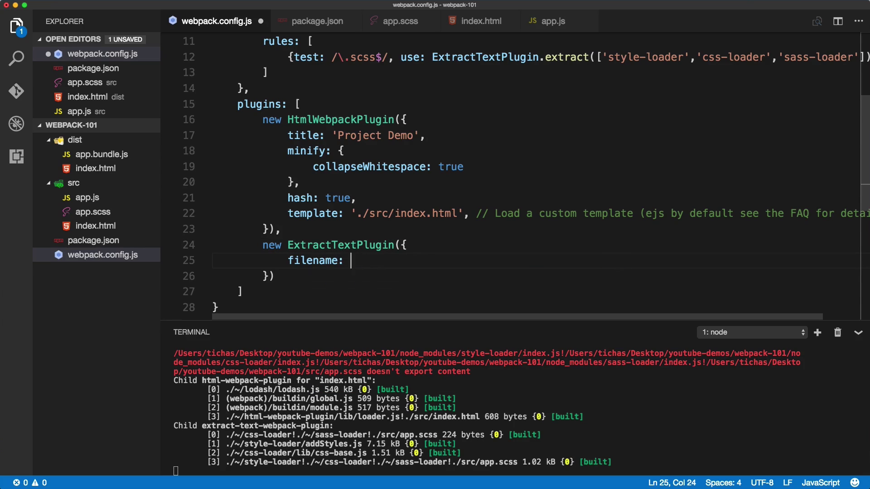
{"action": "type", "text": "'app.css'"}
{"action": "key", "text": "Return"}
{"action": "type", "text": "dis"}
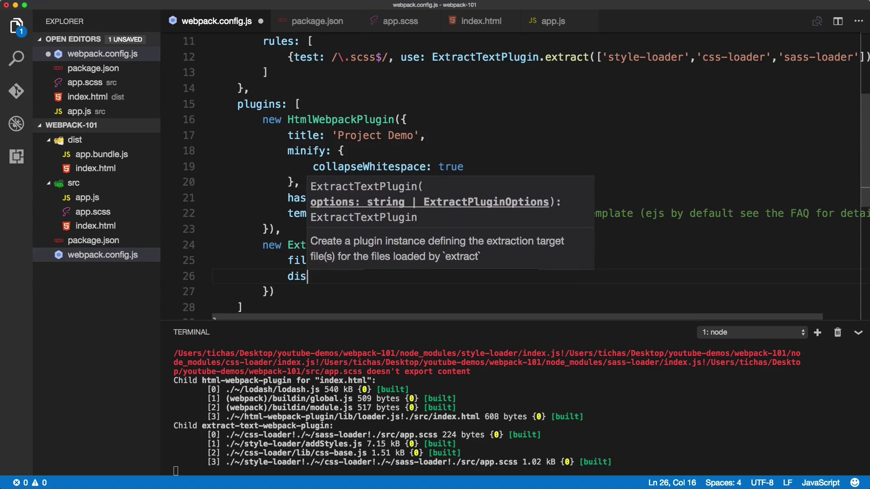
{"action": "type", "text": "abled: false,"}
{"action": "key", "text": "Return"}
{"action": "type", "text": "allch"}
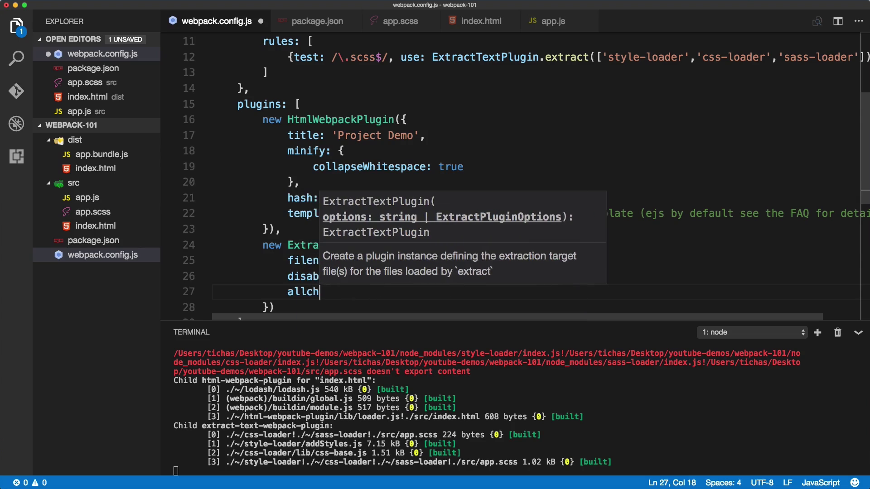
{"action": "key", "text": "Tab"}
{"action": "type", "text": ": true"}
{"action": "left_click", "coordinate": [306, 245]}
{"action": "scroll", "coordinate": [315, 249], "scroll_direction": "down", "scroll_amount": 2}
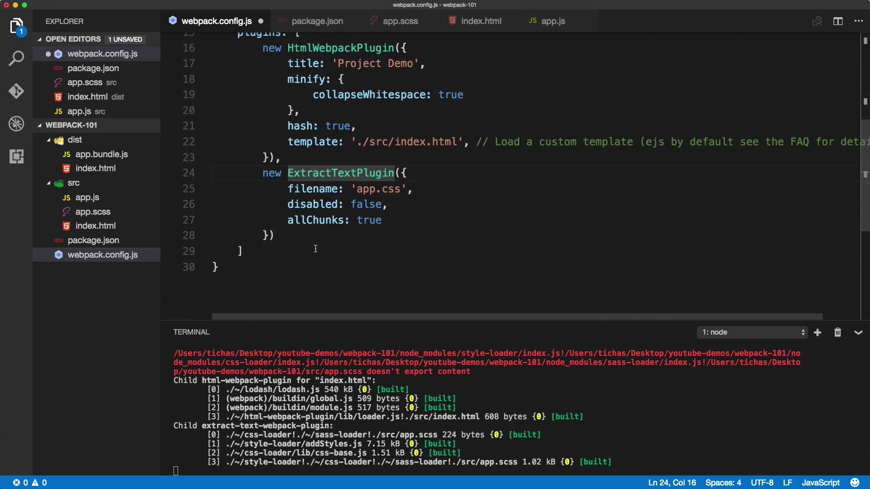
{"action": "left_click_drag", "start_coordinate": [263, 172], "coordinate": [290, 236]}
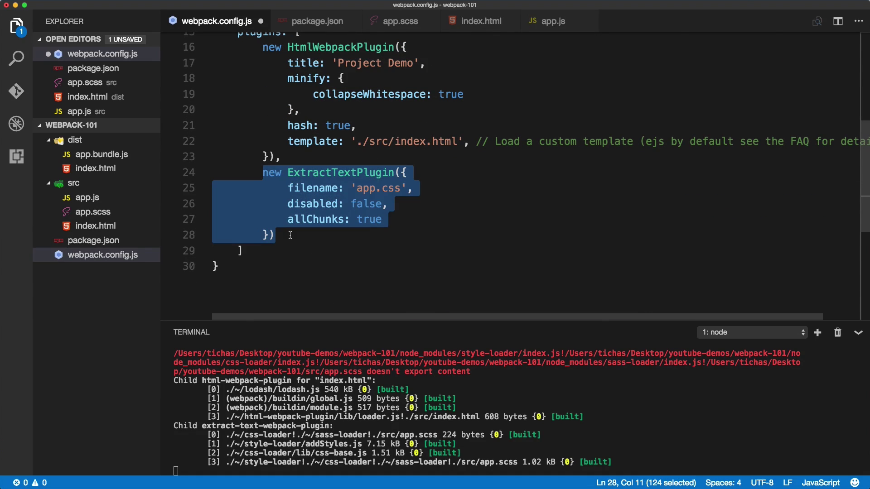
{"action": "left_click", "coordinate": [289, 236]}
{"action": "key", "text": "super+Tab"}
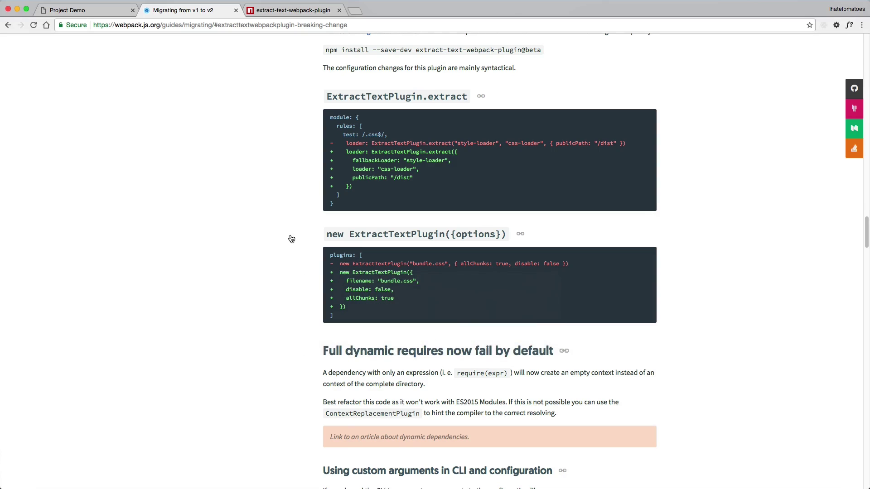
{"action": "mouse_move", "coordinate": [340, 279]}
{"action": "left_mouse_down"}
{"action": "mouse_move", "coordinate": [355, 306]}
{"action": "mouse_move", "coordinate": [328, 275]}
{"action": "left_mouse_up"}
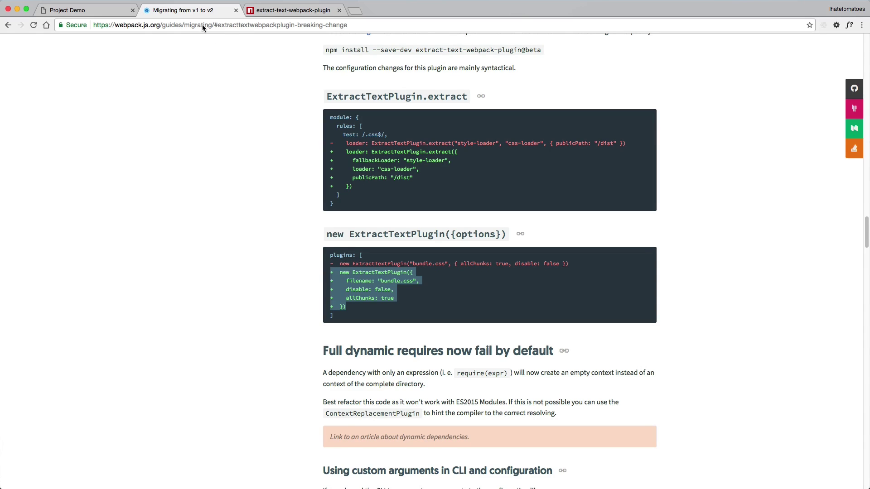
{"action": "left_click", "coordinate": [267, 18]}
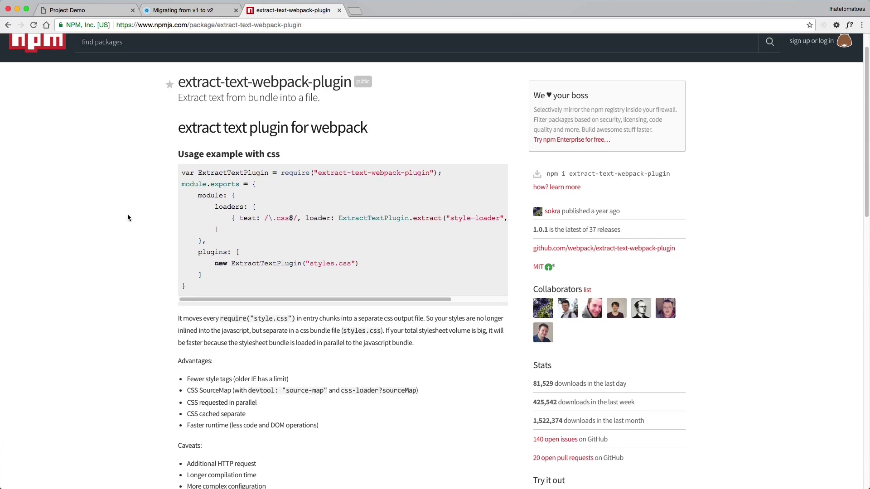
{"action": "scroll", "coordinate": [129, 216], "scroll_direction": "up", "scroll_amount": 2}
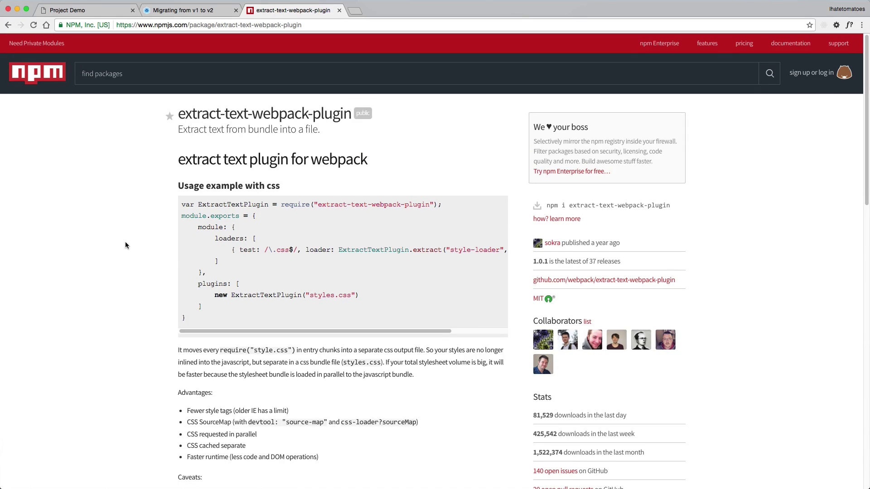
{"action": "left_click", "coordinate": [185, 14]}
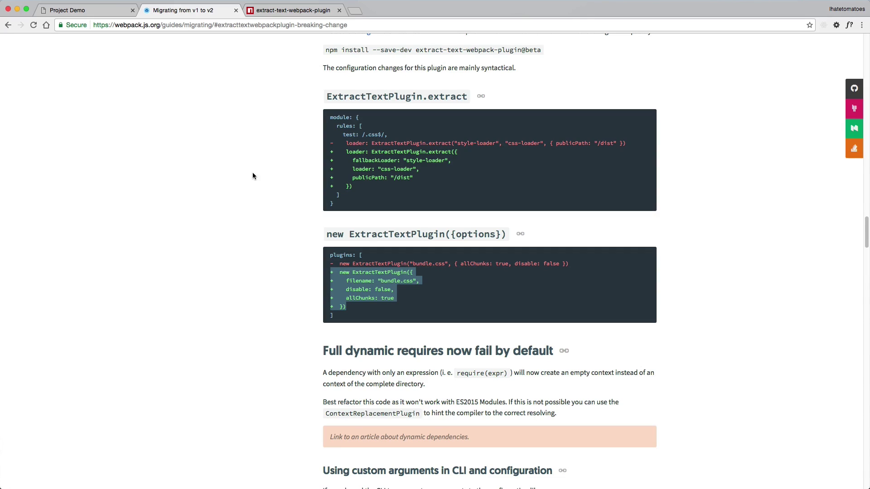
{"action": "left_click", "coordinate": [251, 279]}
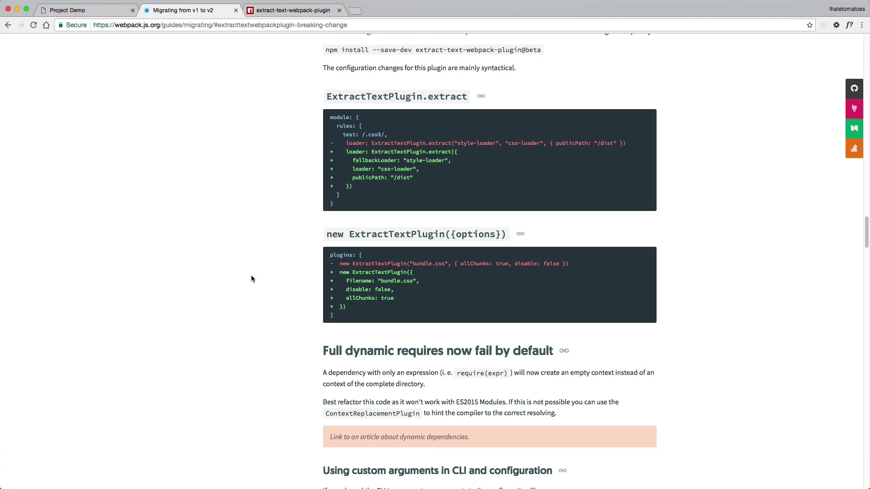
{"action": "left_click", "coordinate": [162, 26]}
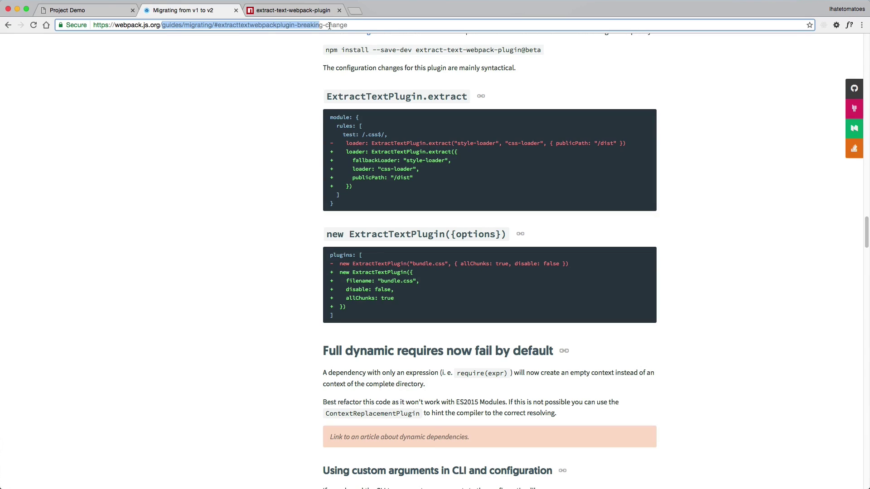
{"action": "left_click", "coordinate": [293, 173]}
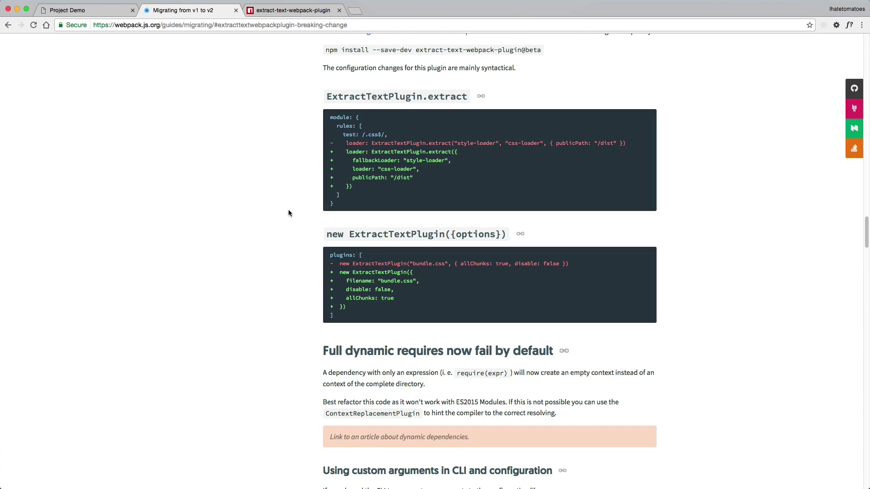
Step: Save the webpack config and restart the dev build with npm run dev
{"action": "key", "text": "super+Tab"}
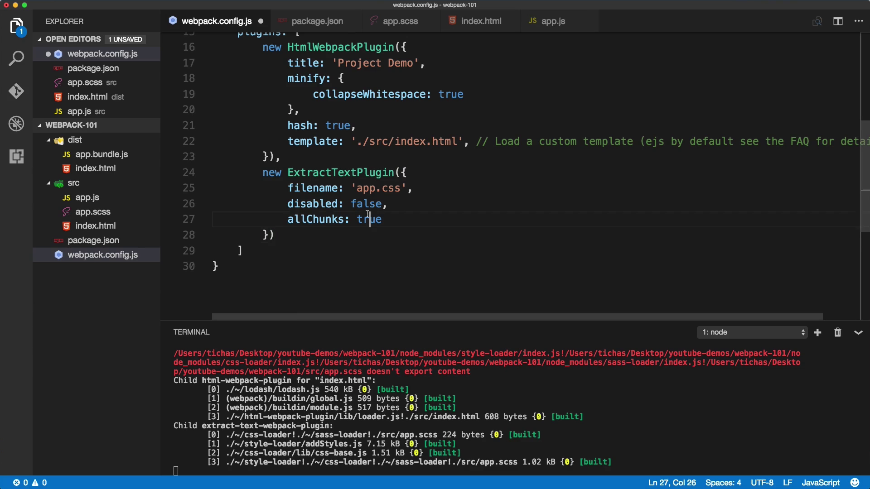
{"action": "key", "text": "super+s"}
{"action": "key", "text": "ctrl+c"}
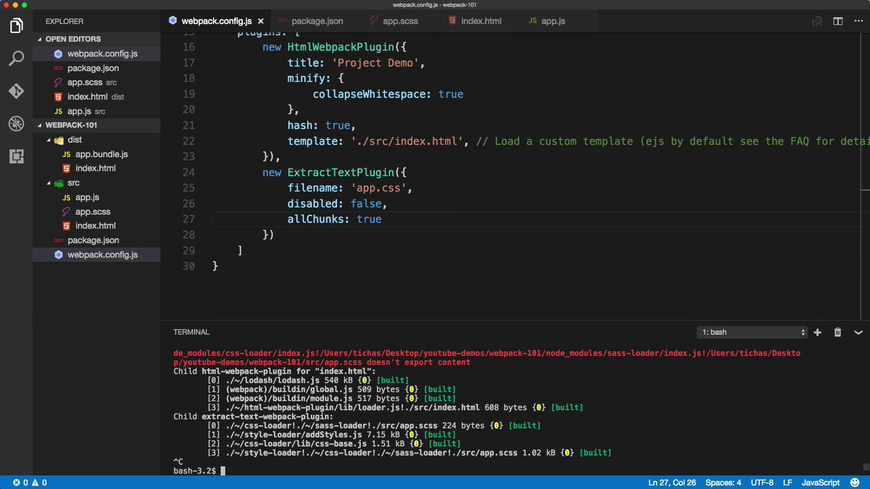
{"action": "type", "text": "npm run dev"}
{"action": "key", "text": "Return"}
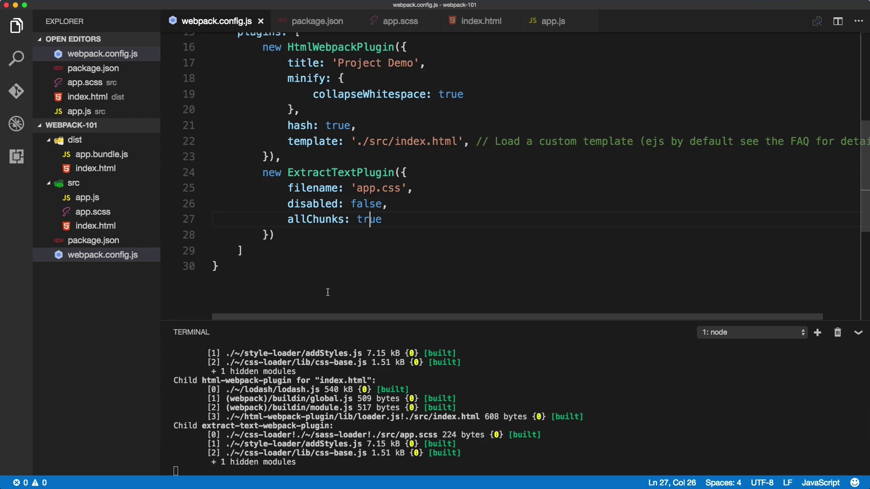
Step: Select ExtractTextPlugin.extract( on line 12 of the config
{"action": "left_click_drag", "start_coordinate": [356, 189], "coordinate": [401, 188]}
{"action": "left_click", "coordinate": [363, 188]}
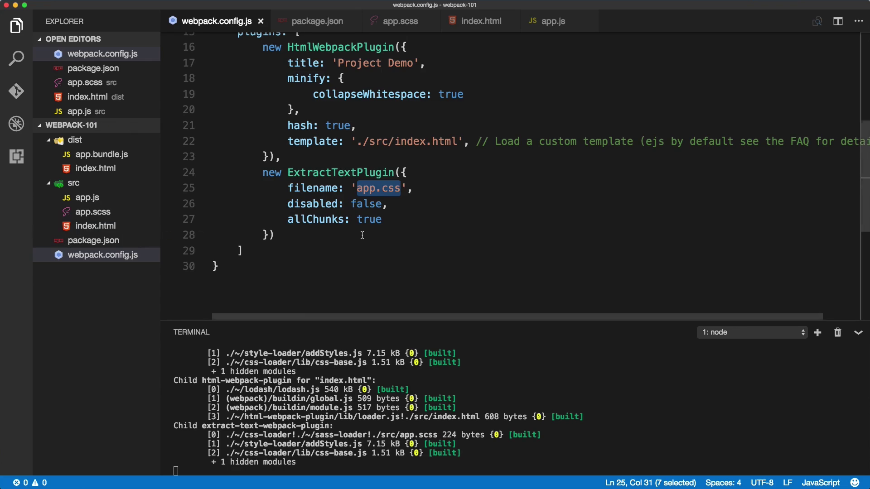
{"action": "scroll", "coordinate": [426, 237], "scroll_direction": "up", "scroll_amount": 3}
{"action": "scroll", "coordinate": [426, 237], "scroll_direction": "up", "scroll_amount": 3}
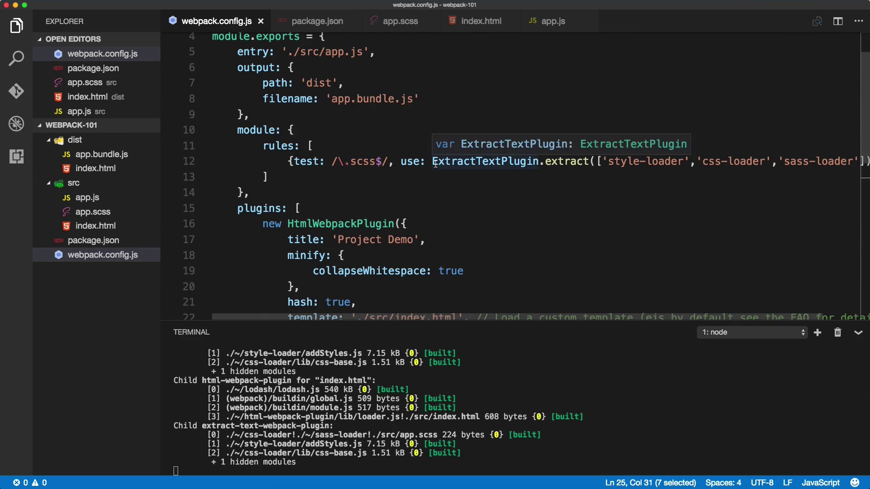
{"action": "left_click_drag", "start_coordinate": [439, 161], "coordinate": [432, 160]}
{"action": "key", "text": "shift+Right"}
{"action": "key", "text": "shift+Right"}
{"action": "key", "text": "shift+Right"}
{"action": "key", "text": "shift+Right"}
{"action": "key", "text": "shift+Right"}
{"action": "key", "text": "shift+Right"}
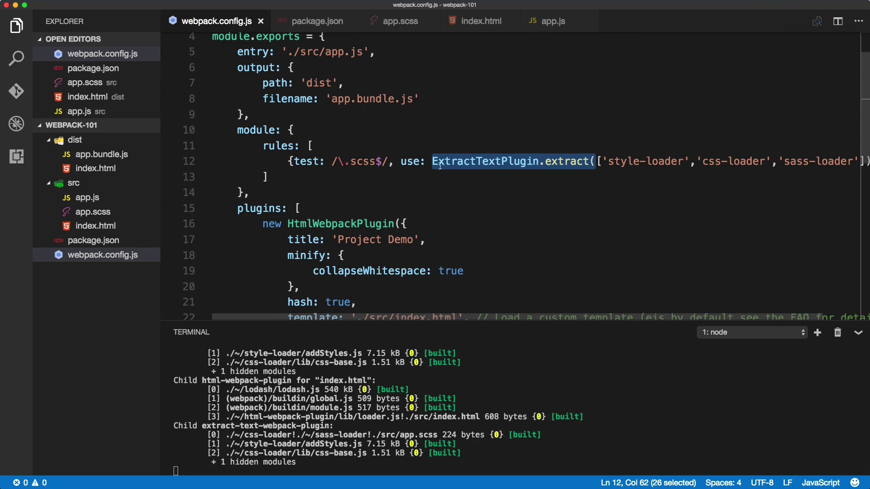
{"action": "key", "text": "super+Tab"}
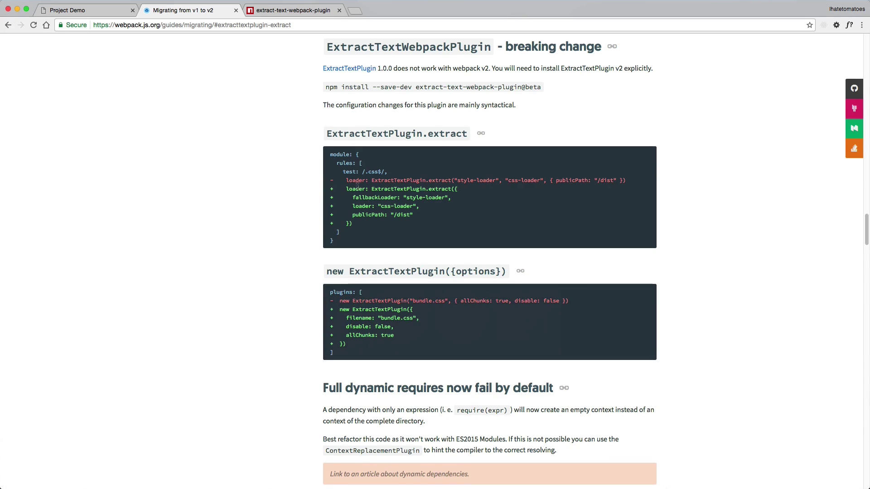
Step: Highlight the added ExtractTextPlugin.extract lines in the guide's example code block
{"action": "left_click_drag", "start_coordinate": [347, 188], "coordinate": [354, 224]}
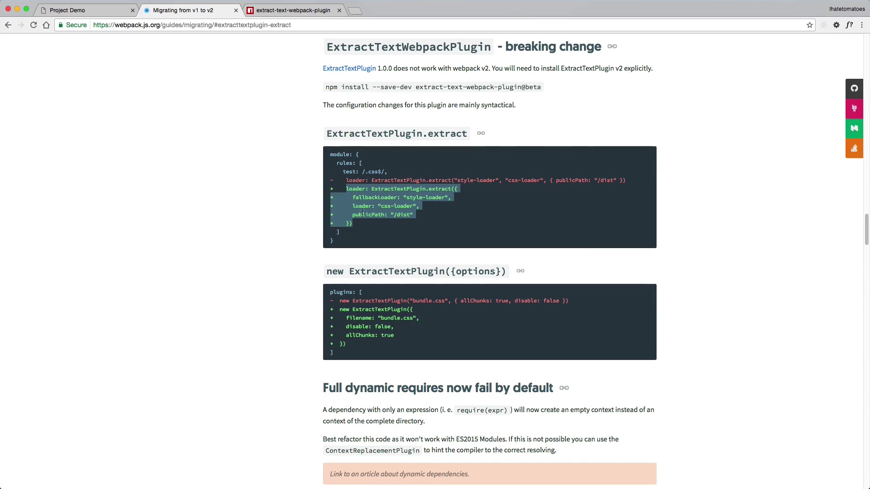
{"action": "left_click", "coordinate": [348, 196]}
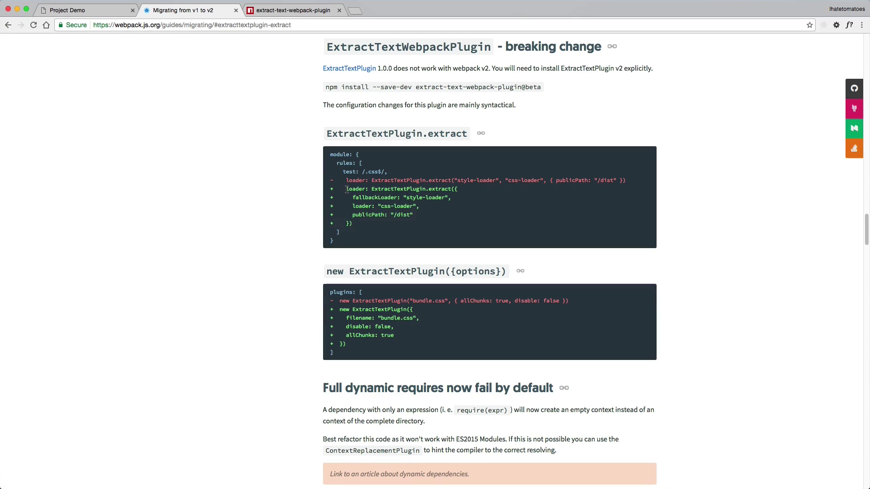
{"action": "left_click_drag", "start_coordinate": [347, 189], "coordinate": [450, 189]}
{"action": "left_click_drag", "start_coordinate": [371, 189], "coordinate": [427, 189]}
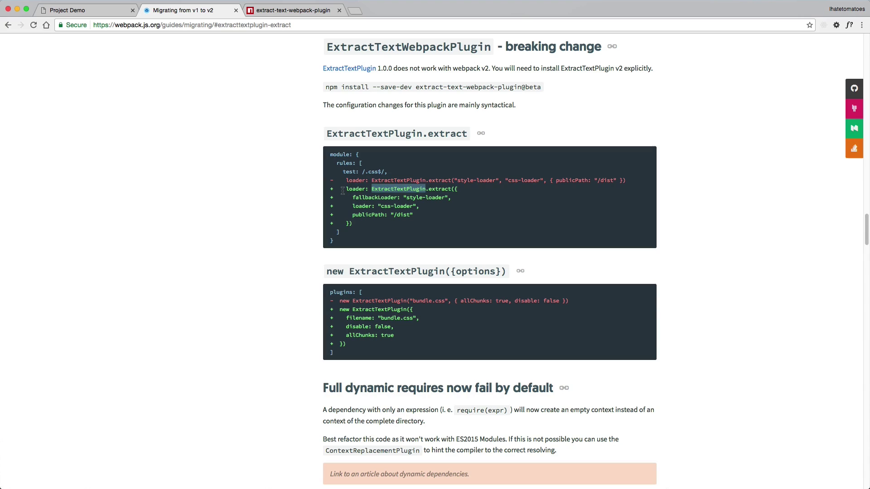
{"action": "mouse_move", "coordinate": [344, 190]}
{"action": "left_mouse_down"}
{"action": "mouse_move", "coordinate": [358, 224]}
{"action": "mouse_move", "coordinate": [346, 189]}
{"action": "left_mouse_up"}
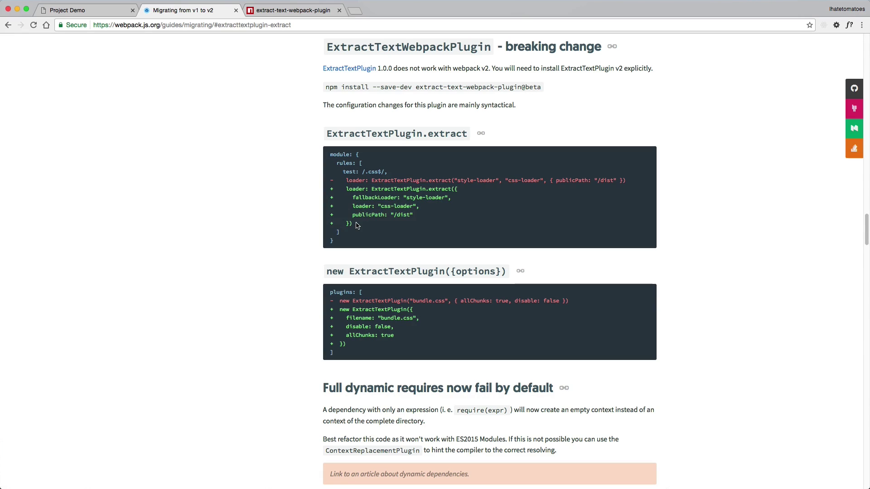
{"action": "left_click", "coordinate": [354, 193]}
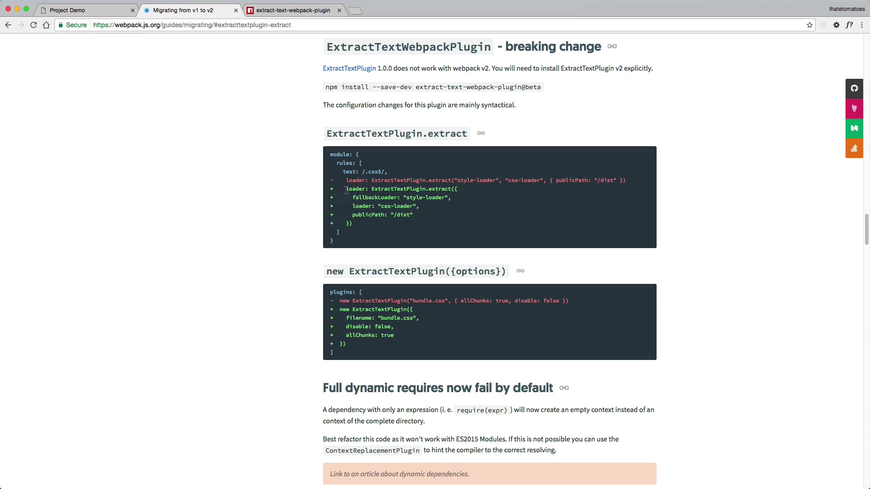
{"action": "left_click_drag", "start_coordinate": [346, 191], "coordinate": [358, 224]}
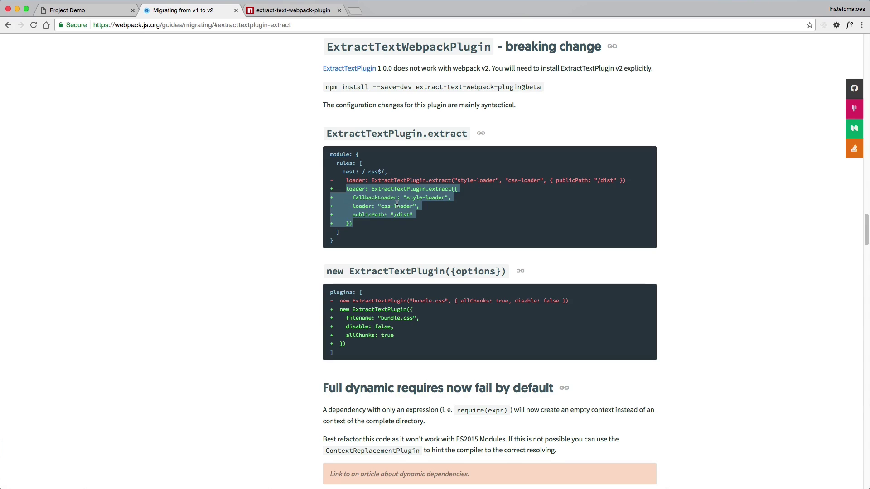
Step: Break the scss rule object onto separate lines
{"action": "key", "text": "Return"}
{"action": "key", "text": "Up"}
{"action": "key", "text": "Return"}
{"action": "key", "text": "Down"}
{"action": "key", "text": "End"}
{"action": "key", "text": "Left"}
{"action": "key", "text": "Return"}
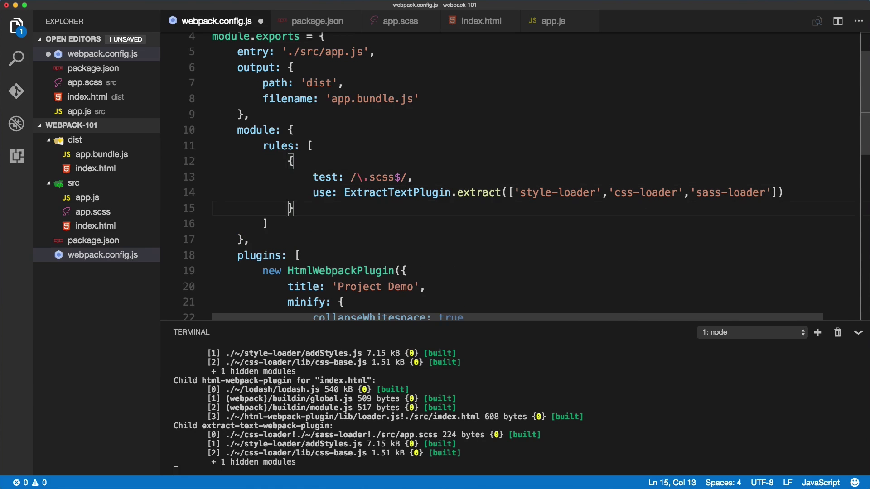
Step: Wrap the extract argument in an options object and comment out the old loader array
{"action": "left_click", "coordinate": [510, 194]}
{"action": "type", "text": "{"}
{"action": "key", "text": "Return"}
{"action": "key", "text": "shift+End"}
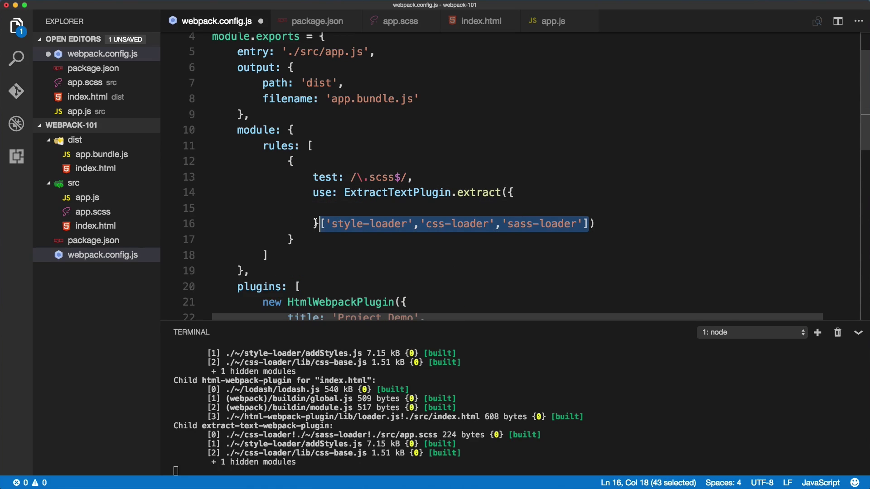
{"action": "key", "text": "Left"}
{"action": "key", "text": "Return"}
{"action": "key", "text": "super+slash"}
{"action": "left_click", "coordinate": [601, 239]}
{"action": "key", "text": "Left"}
{"action": "key", "text": "Return"}
{"action": "left_click", "coordinate": [362, 211]}
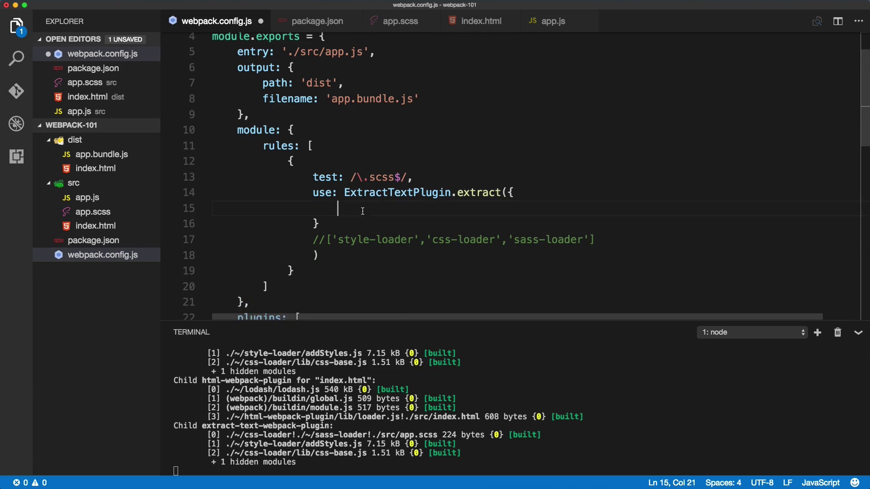
{"action": "type", "text": "loa"}
Step: Add the fallbackLoader option with the value 'style-loader'
{"action": "key", "text": "BackSpace"}
{"action": "key", "text": "BackSpace"}
{"action": "key", "text": "BackSpace"}
{"action": "type", "text": "fall"}
{"action": "type", "text": "ba"}
{"action": "type", "text": "ckLoader"}
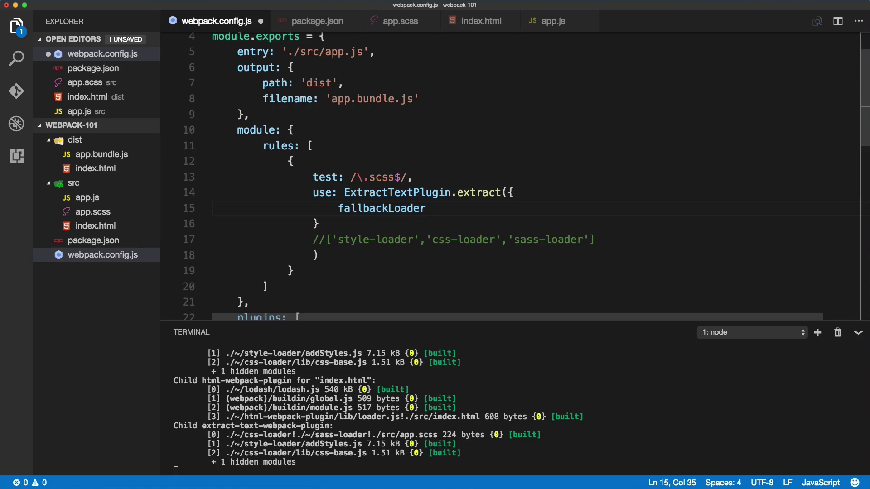
{"action": "type", "text": ": '"}
{"action": "left_click_drag", "start_coordinate": [338, 240], "coordinate": [415, 239]}
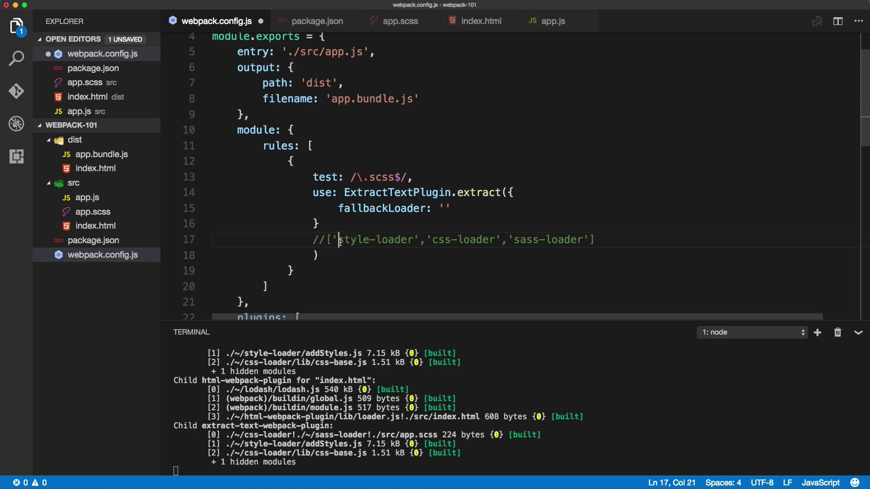
{"action": "left_click", "coordinate": [450, 208]}
{"action": "key", "text": "super+v"}
{"action": "left_click", "coordinate": [537, 208]}
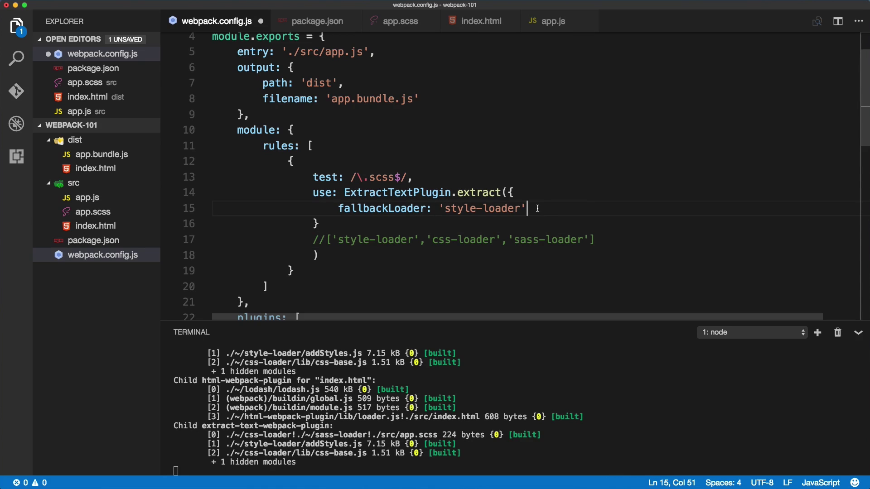
{"action": "type", "text": ","}
{"action": "key", "text": "Return"}
{"action": "type", "text": "loade"}
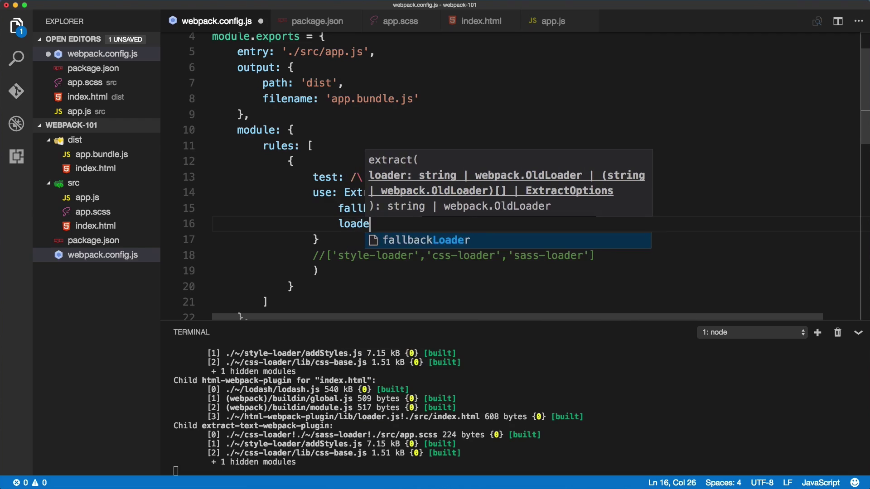
{"action": "type", "text": "r:"}
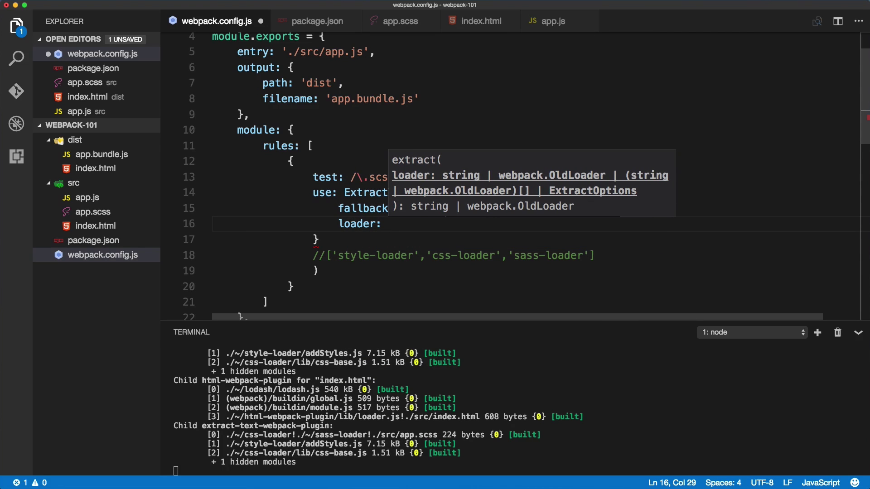
Step: Add the loader option as ['css-loader', 'sass-loader']
{"action": "left_click_drag", "start_coordinate": [426, 255], "coordinate": [592, 256]}
{"action": "left_click", "coordinate": [406, 221]}
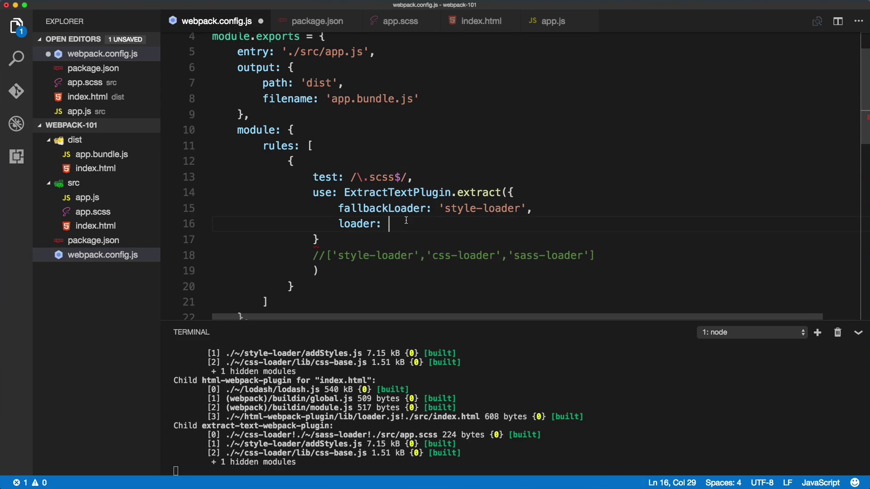
{"action": "type", "text": "["}
{"action": "key", "text": "super+v"}
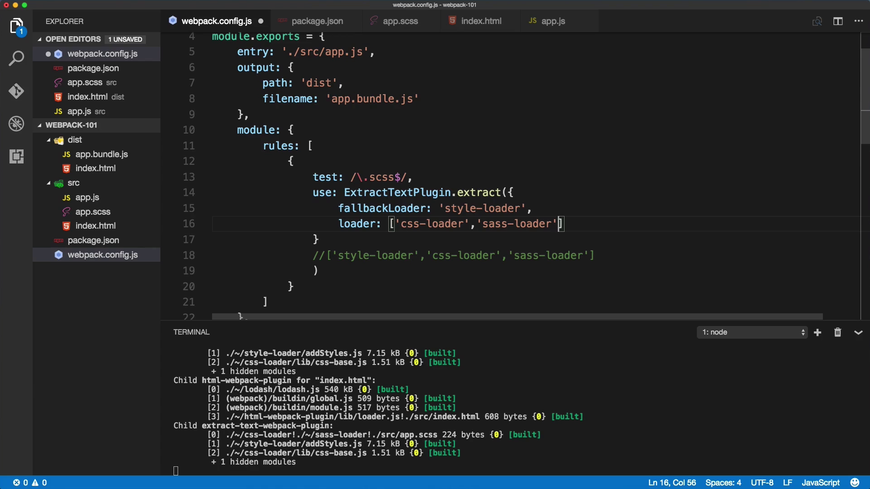
{"action": "left_click", "coordinate": [584, 226]}
{"action": "type", "text": ","}
{"action": "key", "text": "Return"}
{"action": "type", "text": "public"}
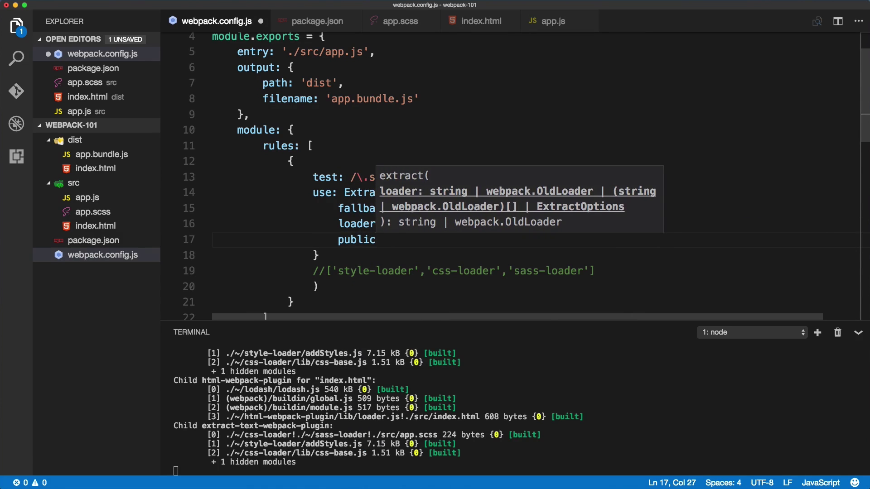
{"action": "type", "text": "Path: "}
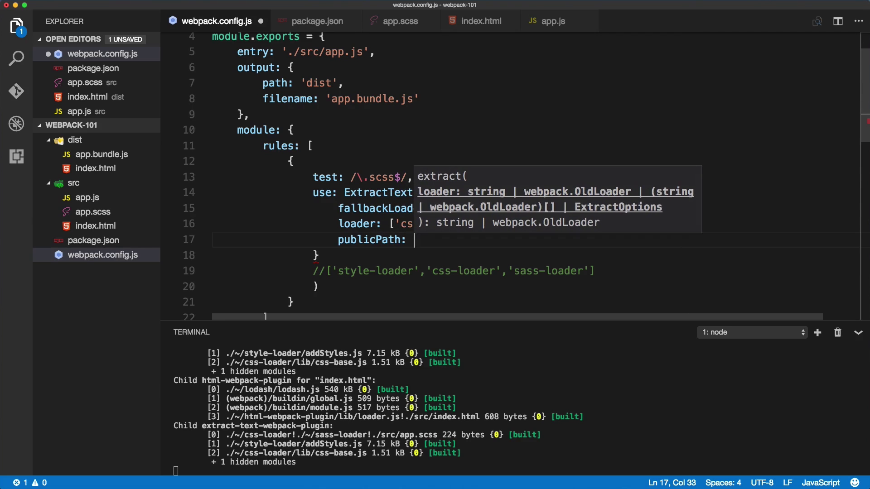
{"action": "type", "text": "'"}
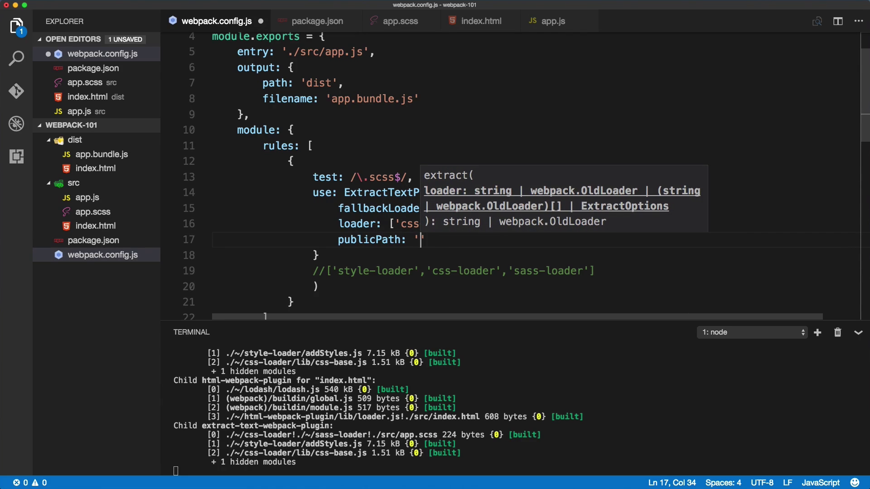
{"action": "type", "text": "/dist"}
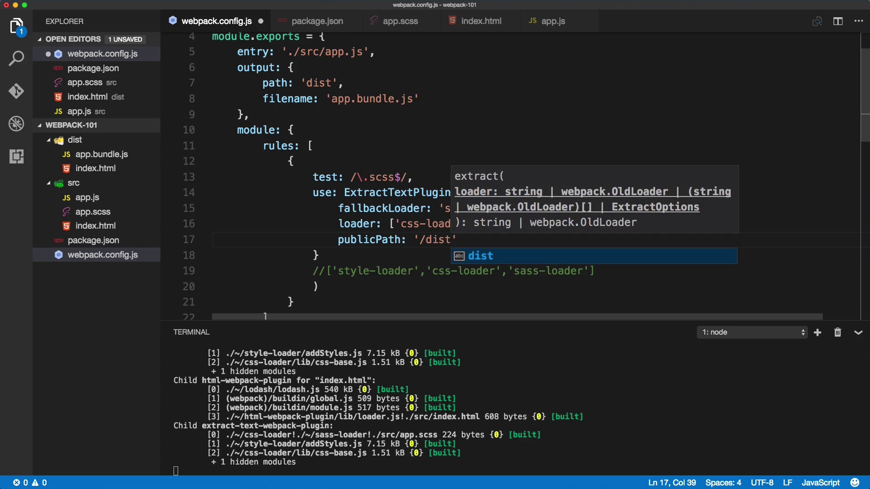
{"action": "type", "text": "'"}
Step: Add publicPath '/dist' and delete the leftover commented loader array
{"action": "key", "text": "Down"}
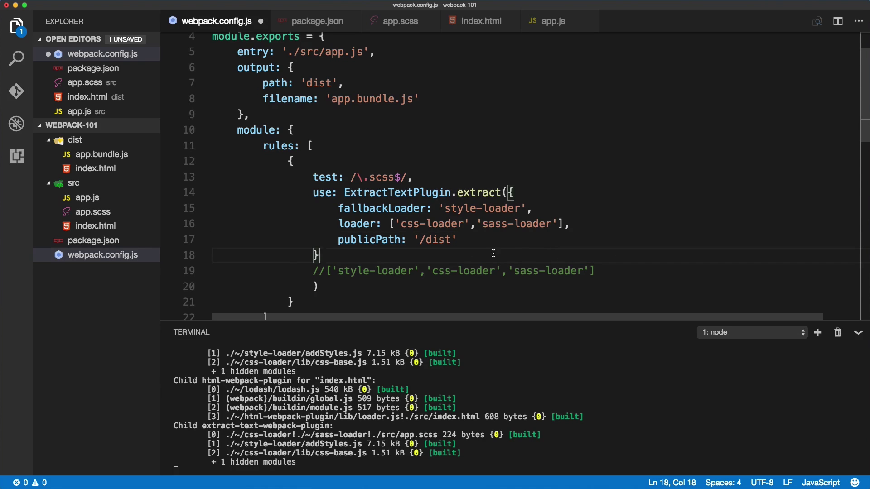
{"action": "double_click", "coordinate": [357, 241]}
{"action": "left_click_drag", "start_coordinate": [318, 287], "coordinate": [317, 256]}
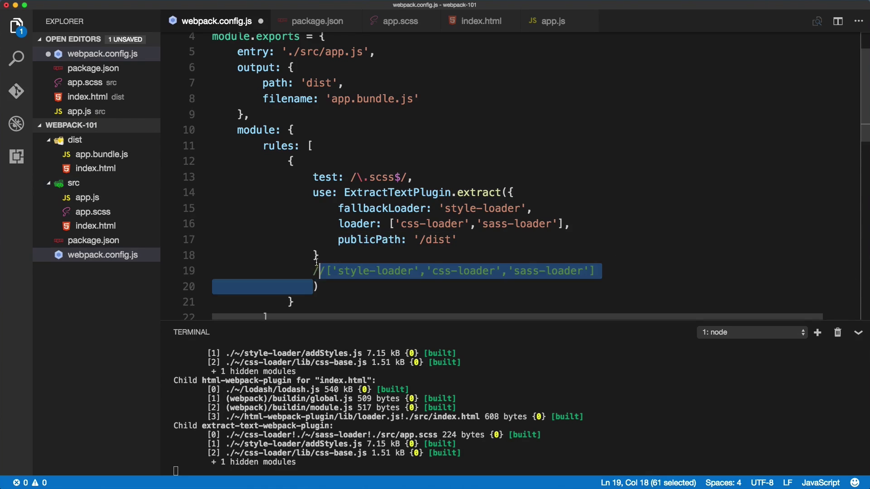
{"action": "key", "text": "BackSpace"}
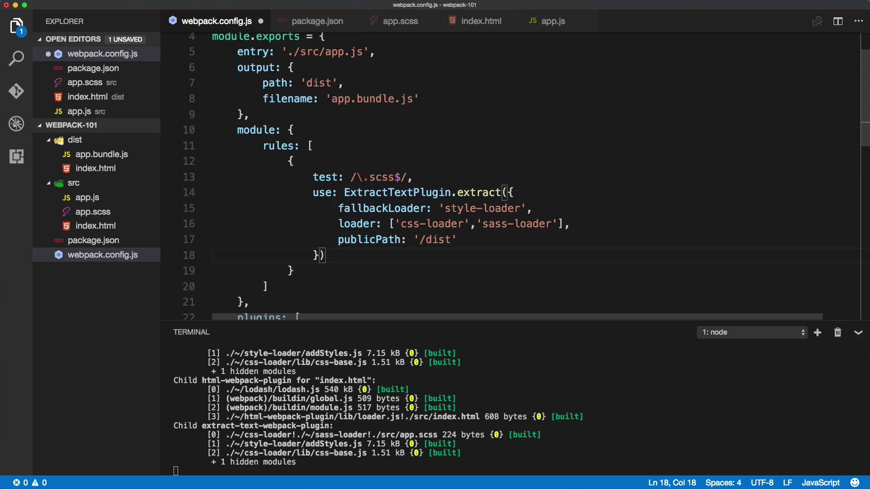
{"action": "left_click", "coordinate": [354, 239]}
{"action": "scroll", "coordinate": [306, 170], "scroll_direction": "down", "scroll_amount": 3}
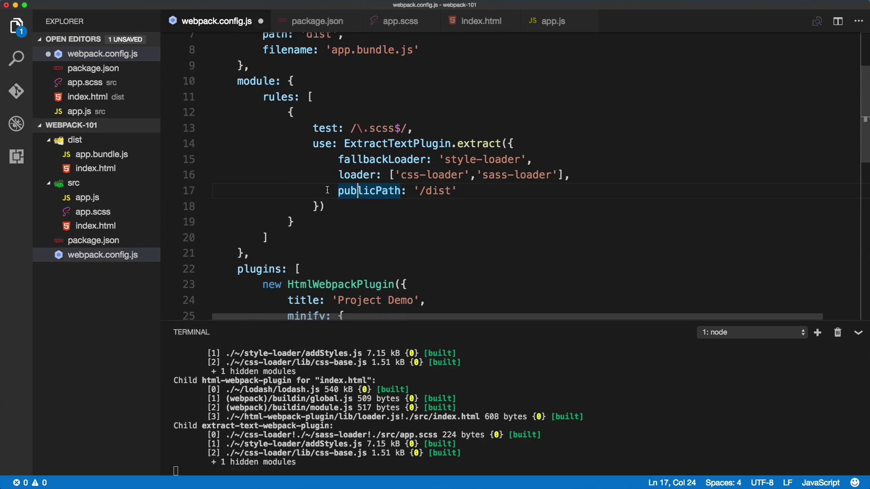
{"action": "left_click_drag", "start_coordinate": [272, 106], "coordinate": [293, 222]}
{"action": "left_click", "coordinate": [294, 222]}
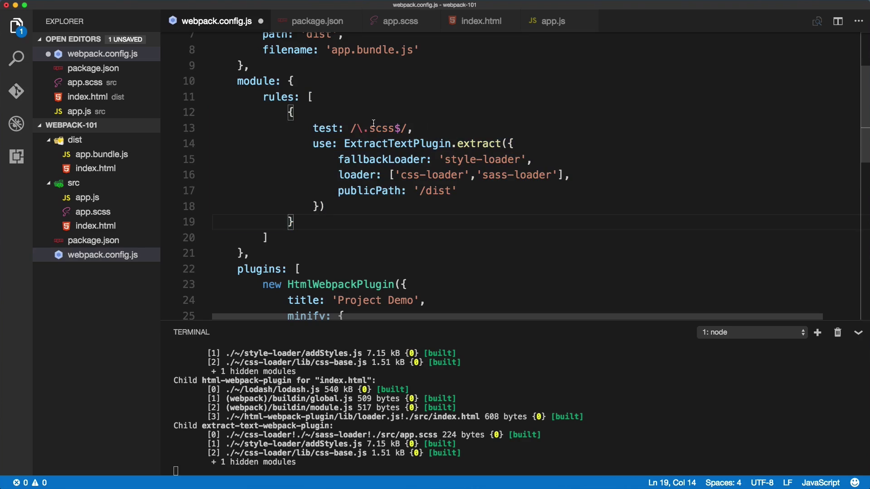
Step: Save the config, rerun npm run dev, and check the extracted dist/app.css
{"action": "left_click", "coordinate": [383, 128]}
{"action": "key", "text": "ctrl+s"}
{"action": "key", "text": "ctrl+c"}
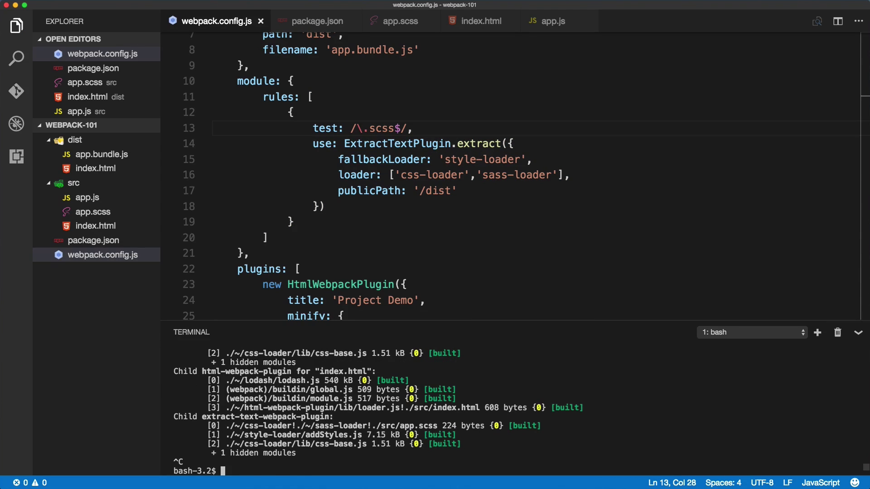
{"action": "key", "text": "Up"}
{"action": "key", "text": "Return"}
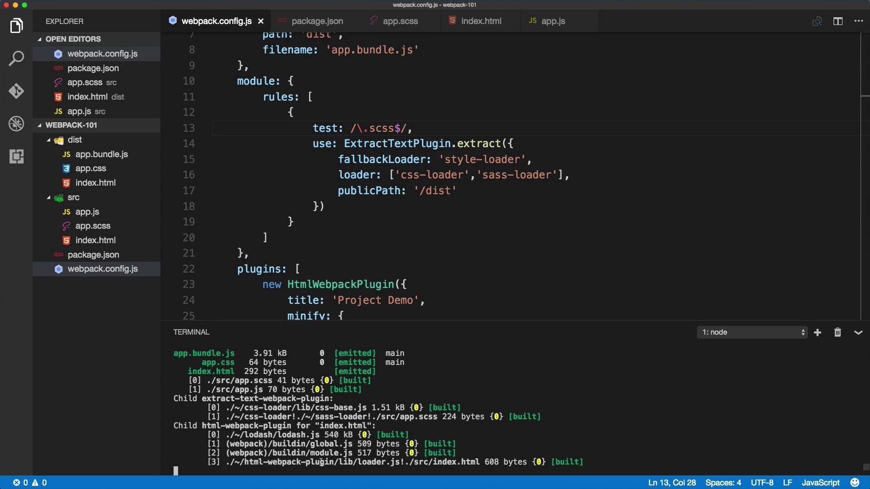
{"action": "left_click", "coordinate": [79, 171]}
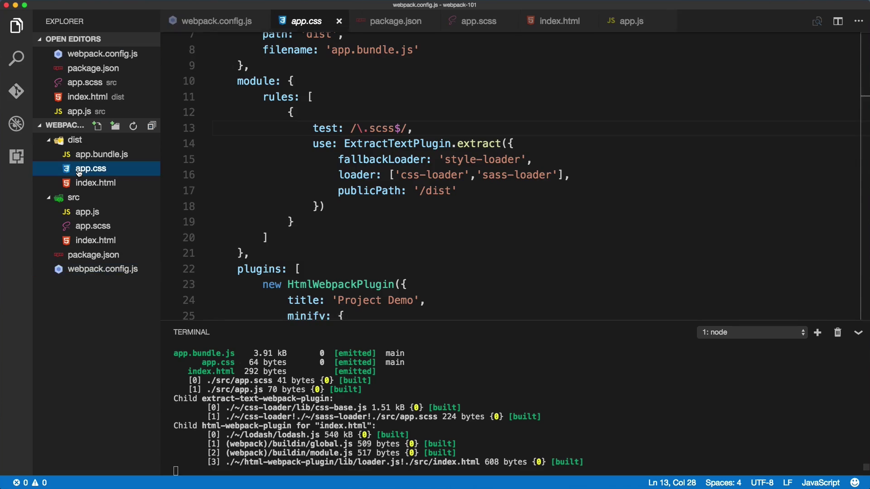
{"action": "left_click_drag", "start_coordinate": [354, 95], "coordinate": [184, 47]}
{"action": "key", "text": "super+w"}
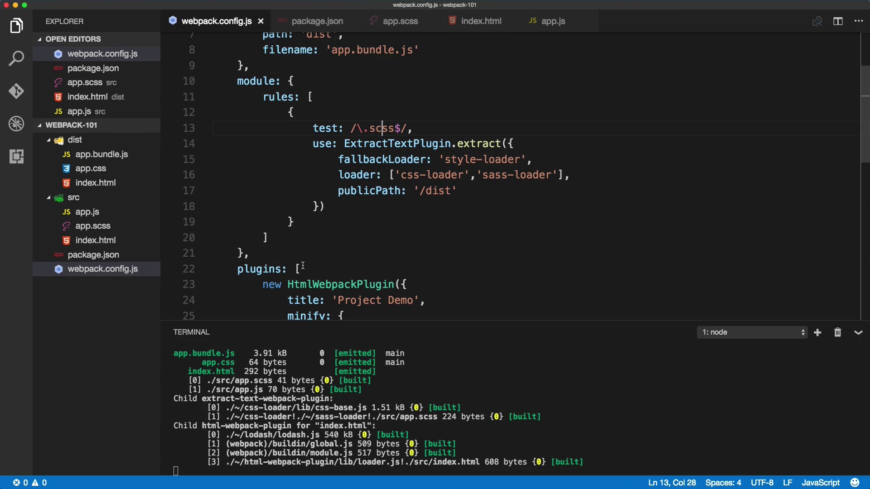
Step: Stop the dev build and run the production build with npm run prod
{"action": "left_click", "coordinate": [281, 467]}
{"action": "key", "text": "ctrl+c"}
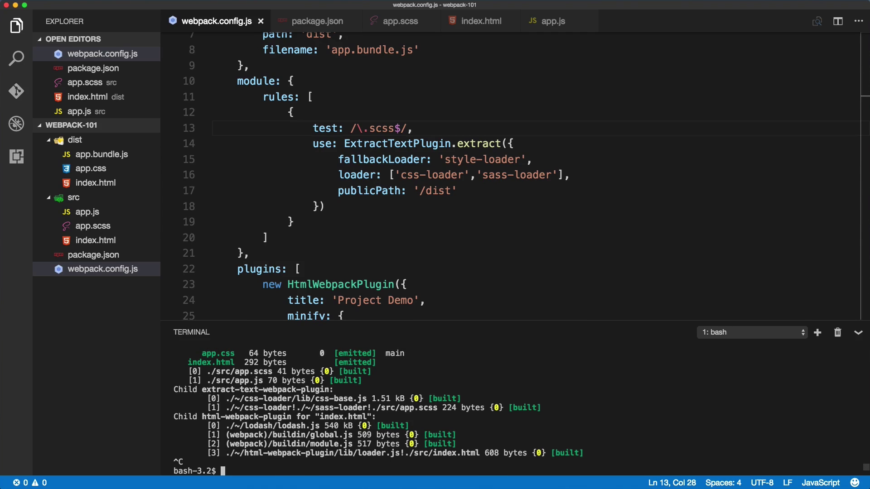
{"action": "type", "text": "npm run prod"}
{"action": "key", "text": "Return"}
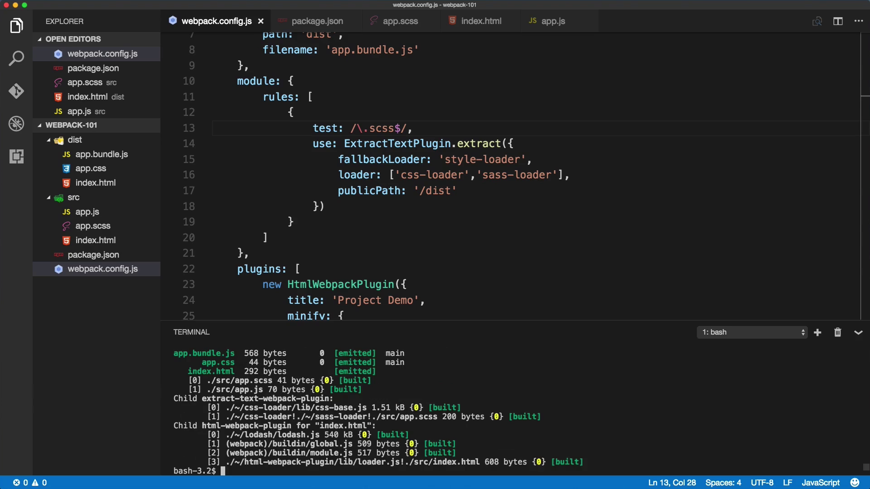
Step: Inspect the minified single-line dist/app.css, then close it
{"action": "left_click", "coordinate": [91, 168]}
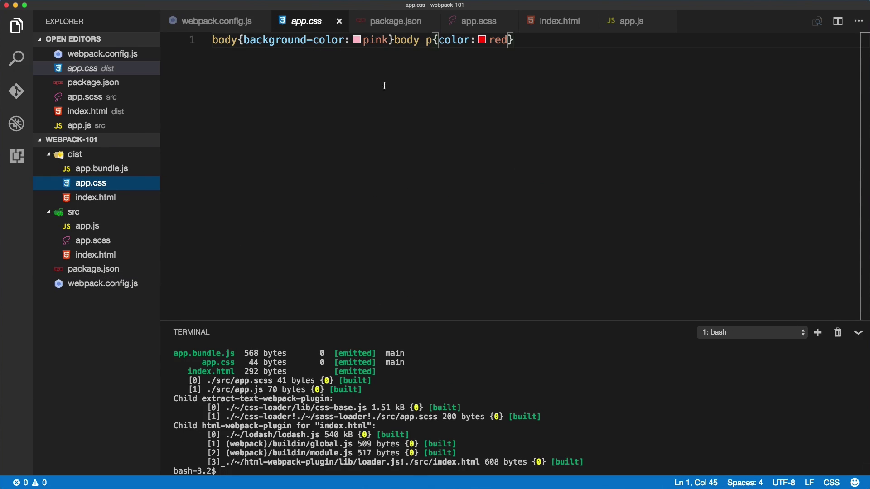
{"action": "left_click", "coordinate": [539, 43]}
{"action": "left_click_drag", "start_coordinate": [540, 44], "coordinate": [214, 40]}
{"action": "left_click", "coordinate": [537, 42]}
{"action": "left_click", "coordinate": [339, 22]}
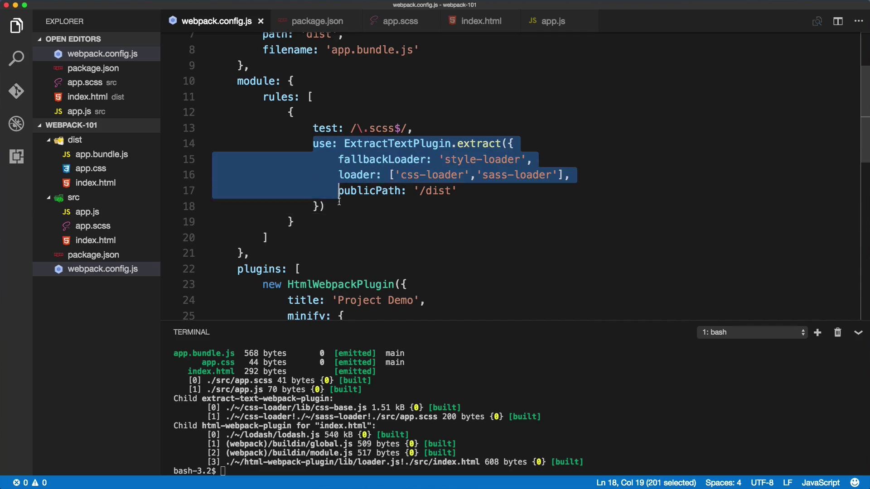
Step: Review the scss rule's extract options, including the css and sass loaders
{"action": "left_click_drag", "start_coordinate": [310, 147], "coordinate": [341, 207]}
{"action": "left_click", "coordinate": [345, 208]}
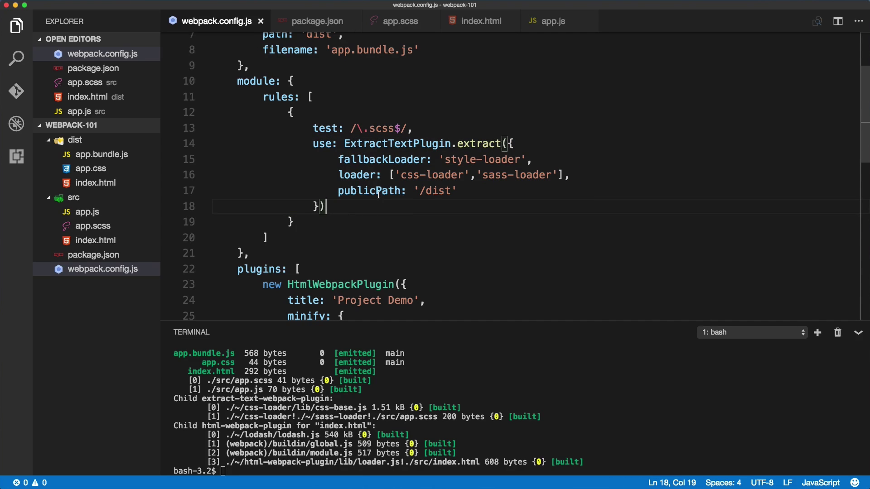
{"action": "left_click", "coordinate": [420, 176]}
{"action": "left_click_drag", "start_coordinate": [350, 142], "coordinate": [358, 191]}
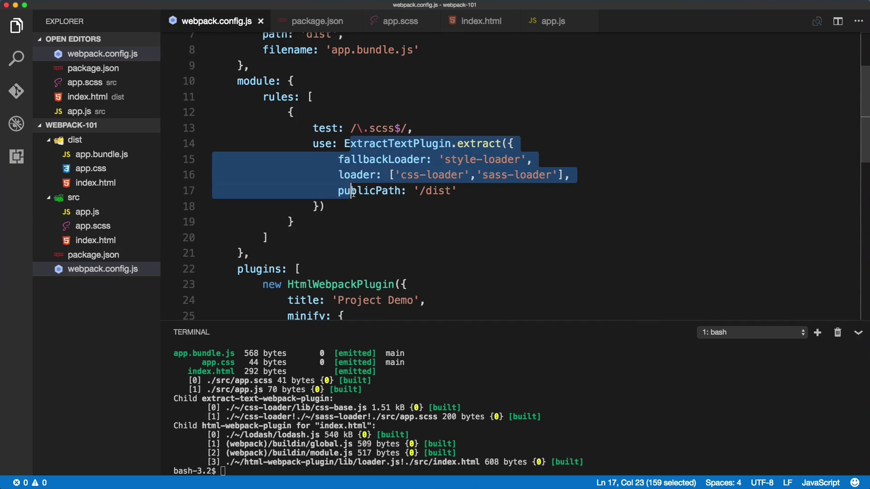
{"action": "left_click", "coordinate": [358, 191]}
{"action": "key", "text": "super+Tab"}
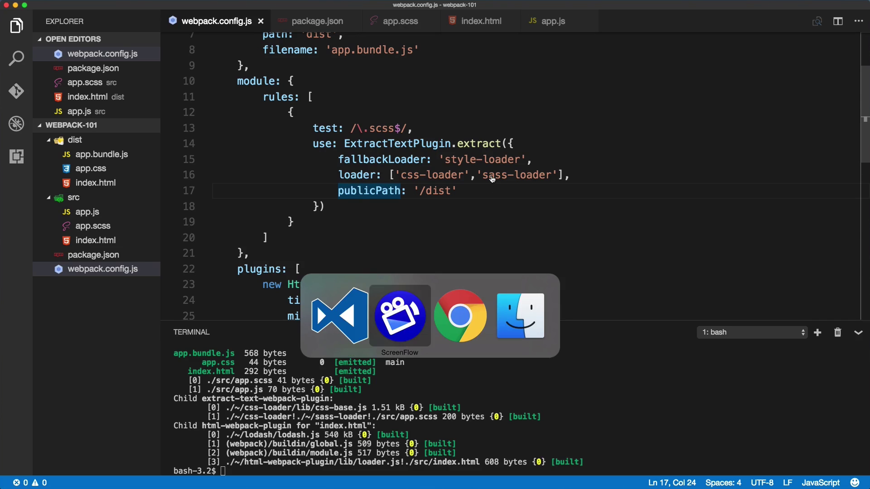
Step: Highlight the guide's extract example and view the extract-text-webpack-plugin npm page
{"action": "left_click_drag", "start_coordinate": [347, 188], "coordinate": [359, 225]}
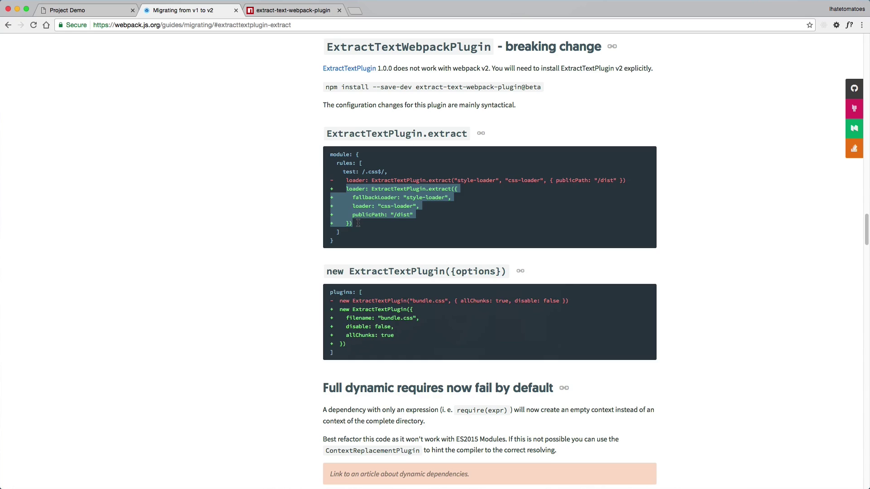
{"action": "left_click", "coordinate": [254, 125]}
{"action": "left_click", "coordinate": [269, 11]}
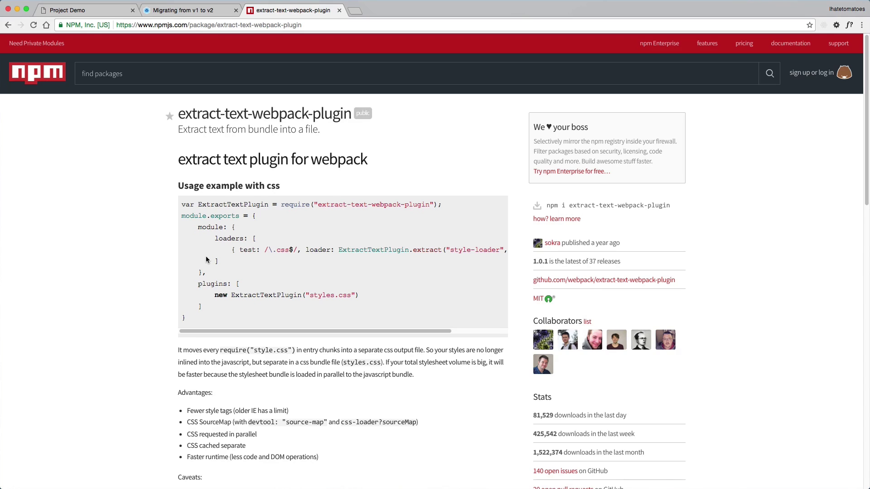
{"action": "key", "text": "super+Tab"}
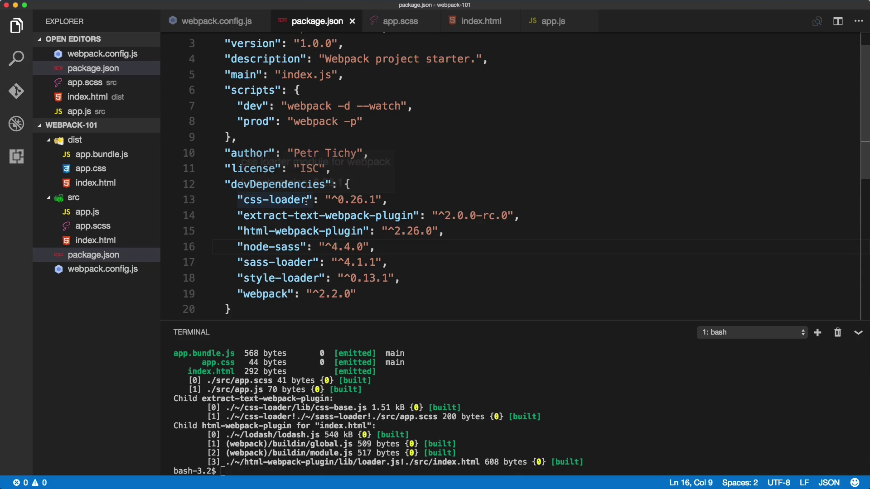
{"action": "left_click_drag", "start_coordinate": [307, 200], "coordinate": [246, 201]}
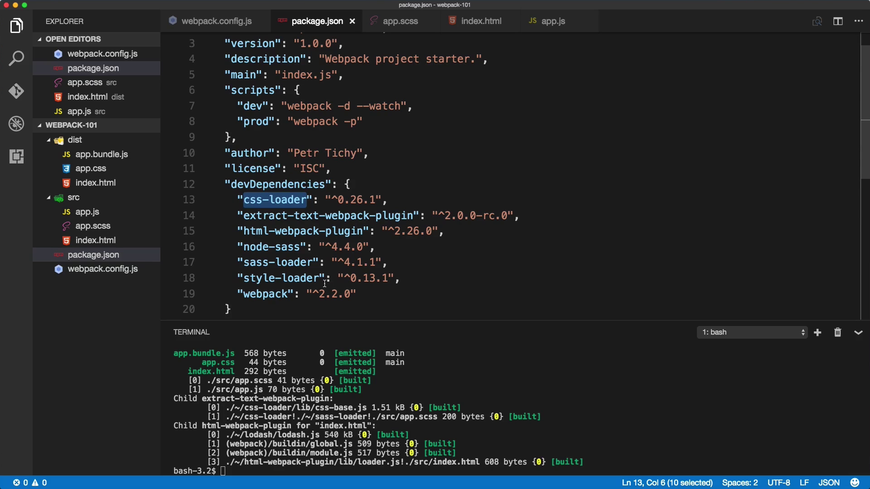
{"action": "left_click_drag", "start_coordinate": [320, 279], "coordinate": [246, 279]}
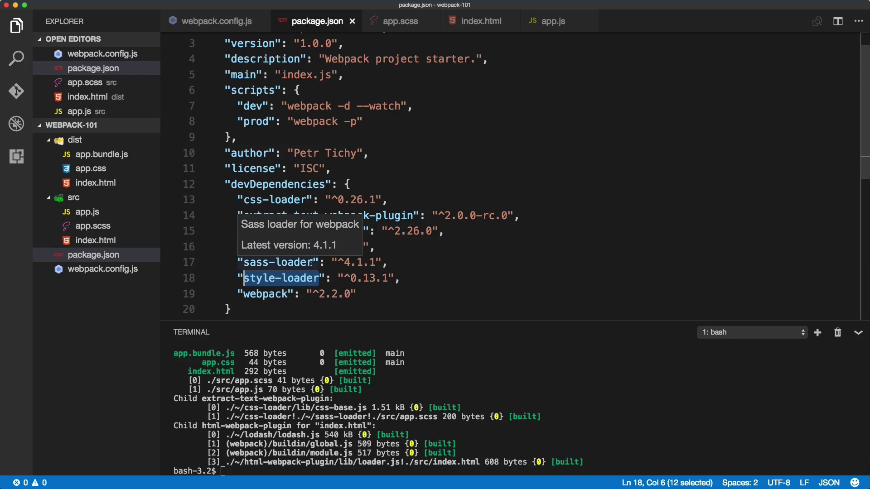
{"action": "left_click_drag", "start_coordinate": [313, 263], "coordinate": [245, 263]}
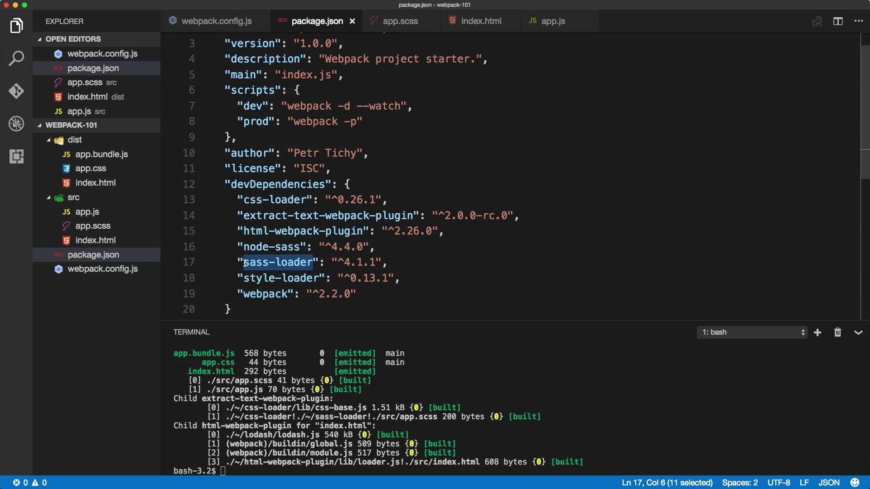
{"action": "left_click", "coordinate": [244, 216]}
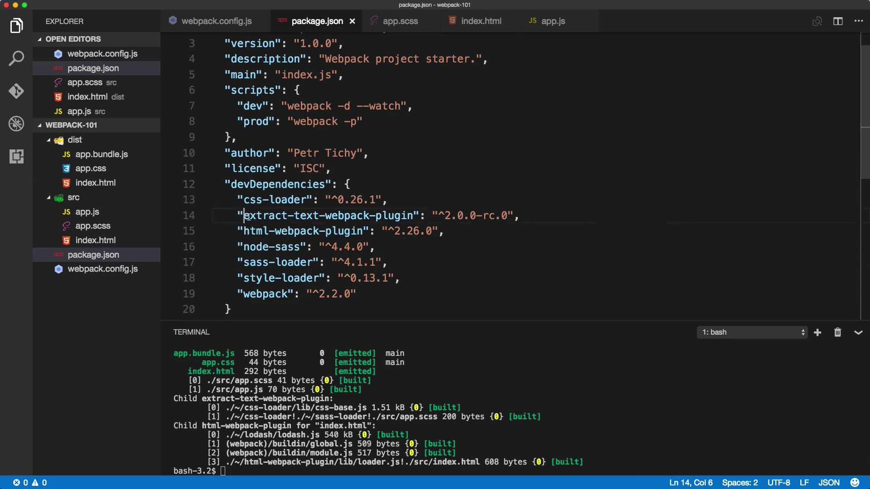
{"action": "mouse_move", "coordinate": [245, 215]}
{"action": "left_mouse_down"}
{"action": "mouse_move", "coordinate": [421, 215]}
{"action": "mouse_move", "coordinate": [415, 216]}
{"action": "left_mouse_up"}
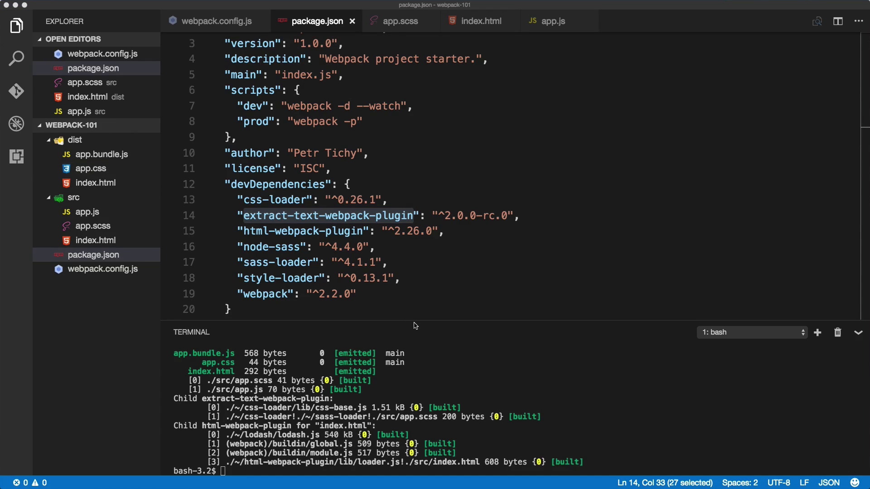
{"action": "left_click", "coordinate": [86, 188]}
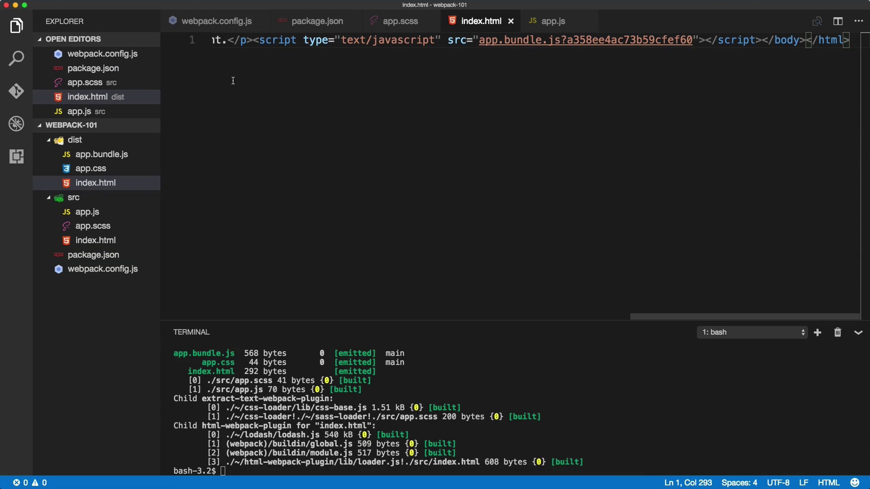
{"action": "left_click_drag", "start_coordinate": [676, 317], "coordinate": [249, 313]}
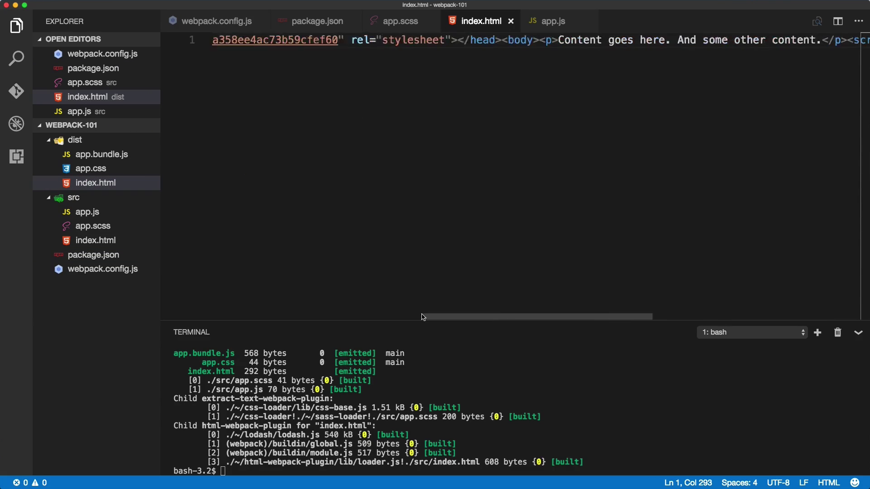
{"action": "scroll", "coordinate": [288, 312], "scroll_direction": "right", "scroll_amount": 3}
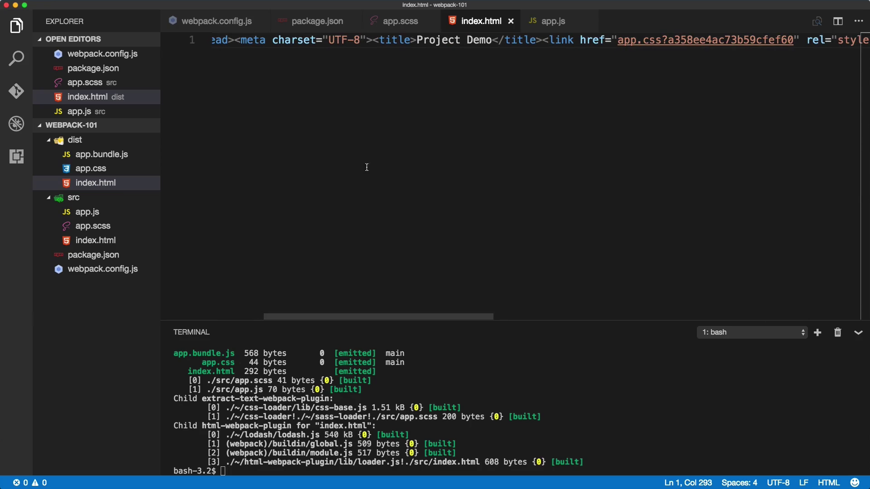
{"action": "left_click", "coordinate": [318, 23]}
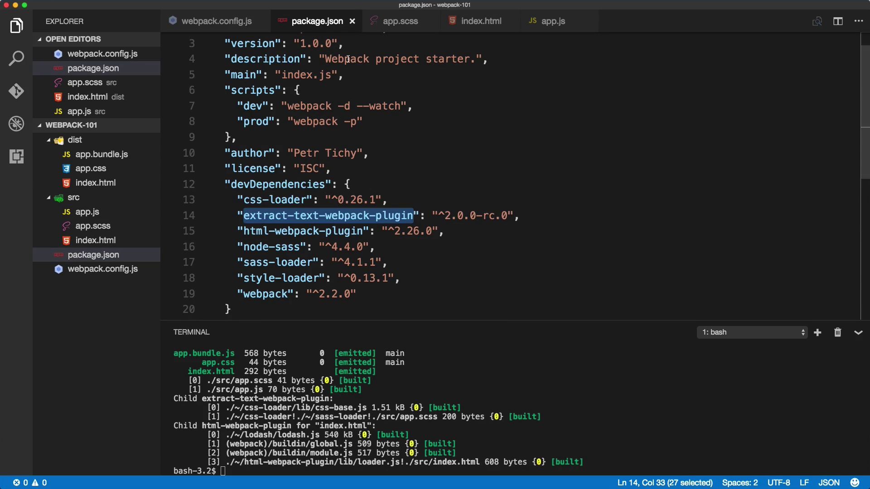
Step: Comment out the HtmlWebpackPlugin minify options in webpack.config.js and save
{"action": "left_click", "coordinate": [103, 53]}
{"action": "scroll", "coordinate": [269, 194], "scroll_direction": "down", "scroll_amount": 5}
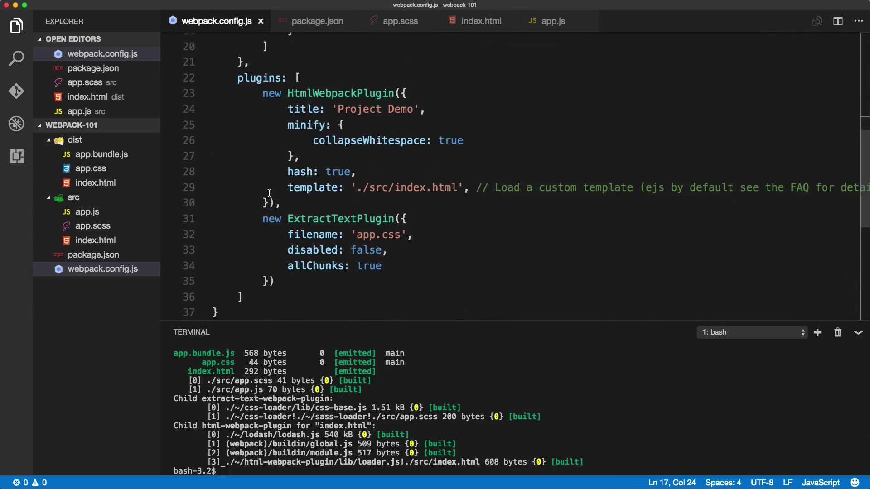
{"action": "scroll", "coordinate": [270, 194], "scroll_direction": "up", "scroll_amount": 2}
{"action": "mouse_move", "coordinate": [288, 181]}
{"action": "left_mouse_down"}
{"action": "mouse_move", "coordinate": [353, 197]}
{"action": "mouse_move", "coordinate": [298, 212]}
{"action": "left_mouse_up"}
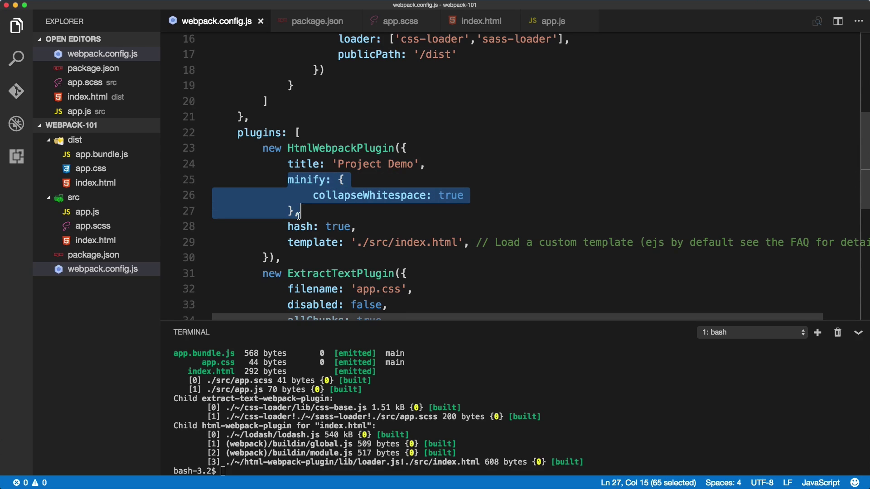
{"action": "key", "text": "ctrl+slash"}
{"action": "key", "text": "ctrl+s"}
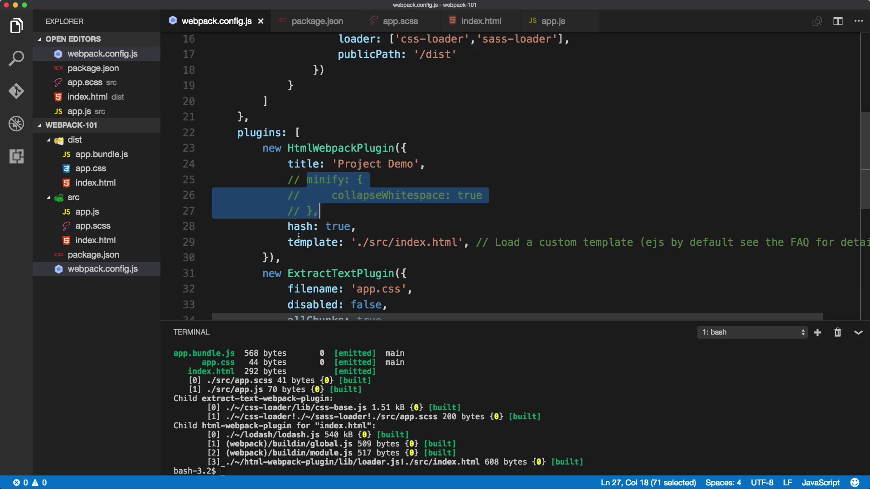
Step: Run the production build, then restart npm run dev in watch mode
{"action": "left_click", "coordinate": [291, 470]}
{"action": "key", "text": "Up"}
{"action": "key", "text": "Return"}
{"action": "key", "text": "Up"}
{"action": "key", "text": "Up"}
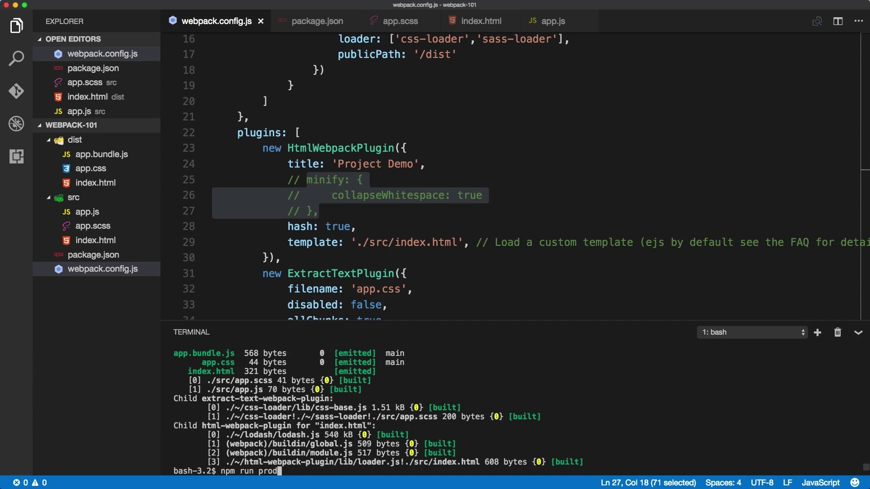
{"action": "key", "text": "Return"}
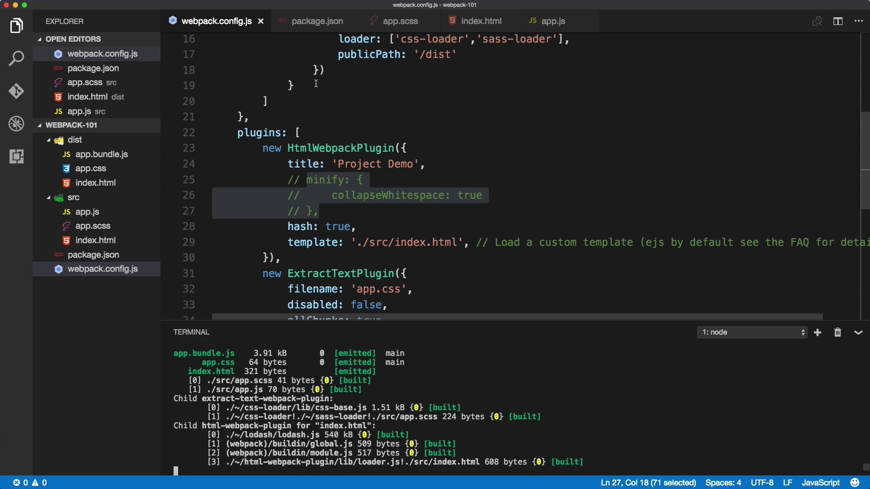
{"action": "left_click", "coordinate": [320, 23]}
Step: Inspect dist/index.html's hashed app.css stylesheet link and bundle script source
{"action": "left_click", "coordinate": [479, 23]}
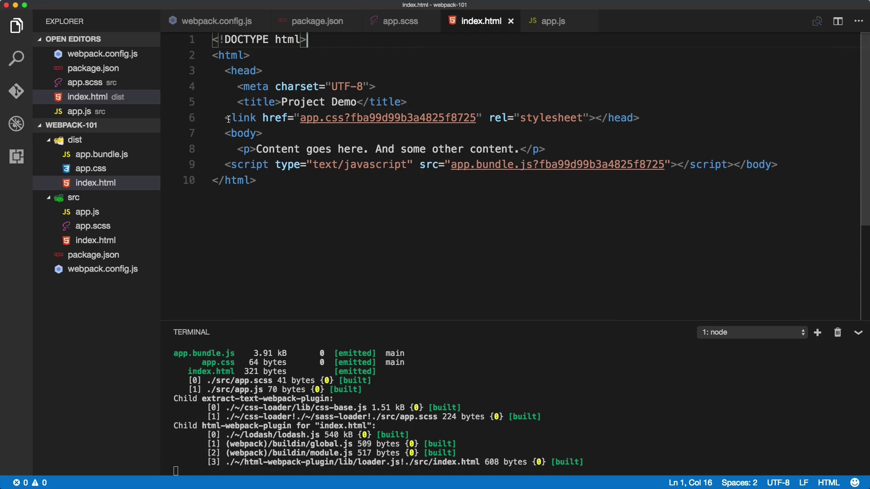
{"action": "left_click_drag", "start_coordinate": [225, 117], "coordinate": [660, 119]}
{"action": "left_click_drag", "start_coordinate": [478, 118], "coordinate": [333, 117]}
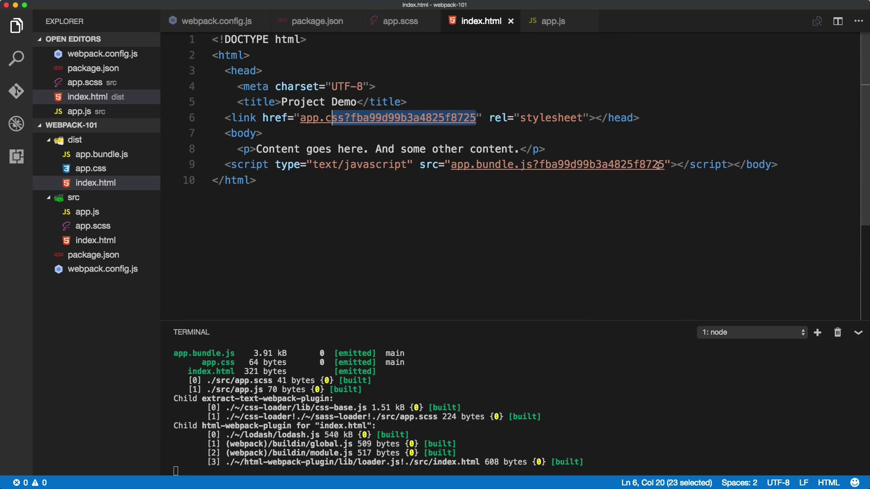
{"action": "left_click_drag", "start_coordinate": [664, 165], "coordinate": [476, 165]}
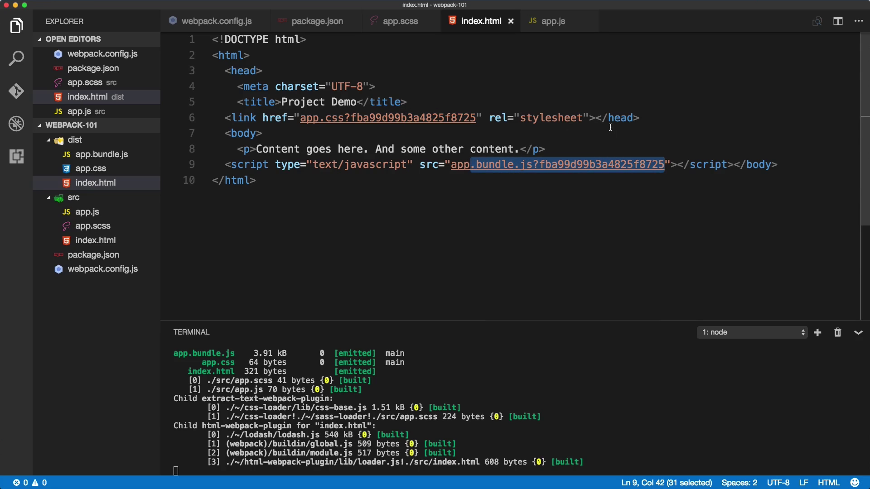
{"action": "left_click_drag", "start_coordinate": [649, 119], "coordinate": [648, 106]}
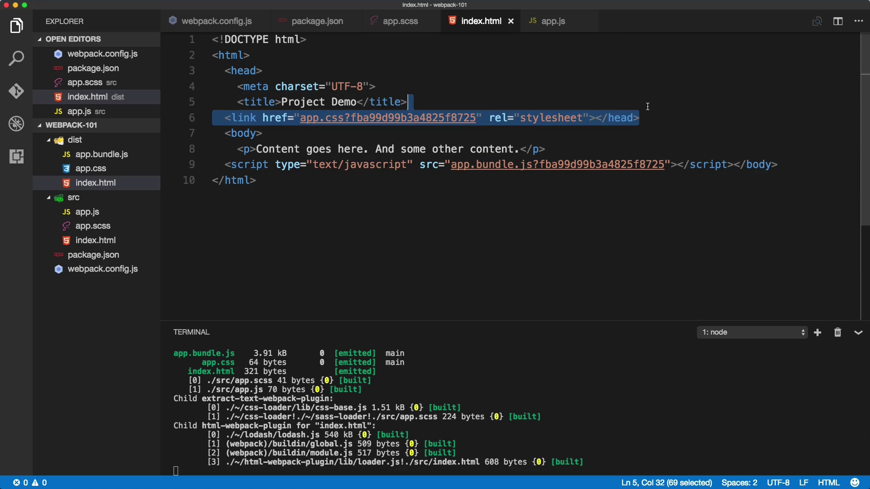
Step: Open and select the whole src/index.html template for comparison
{"action": "left_click", "coordinate": [95, 241]}
{"action": "key", "text": "super+a"}
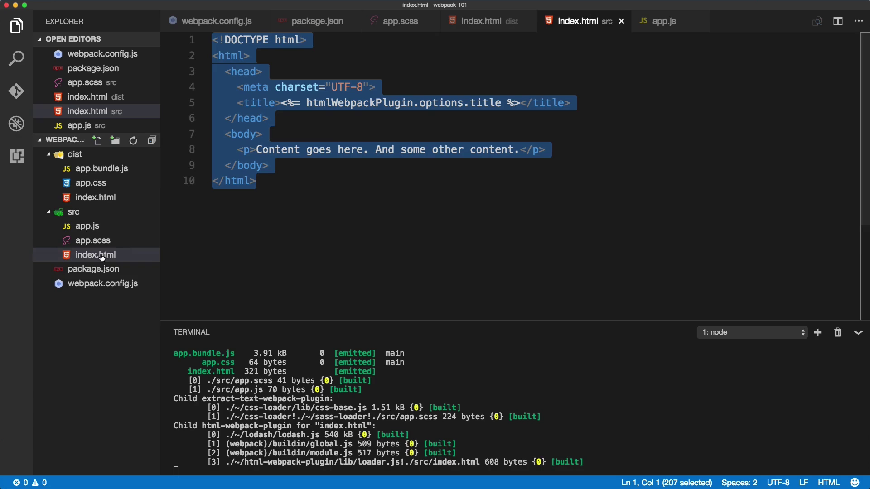
{"action": "left_click_drag", "start_coordinate": [235, 216], "coordinate": [200, 44]}
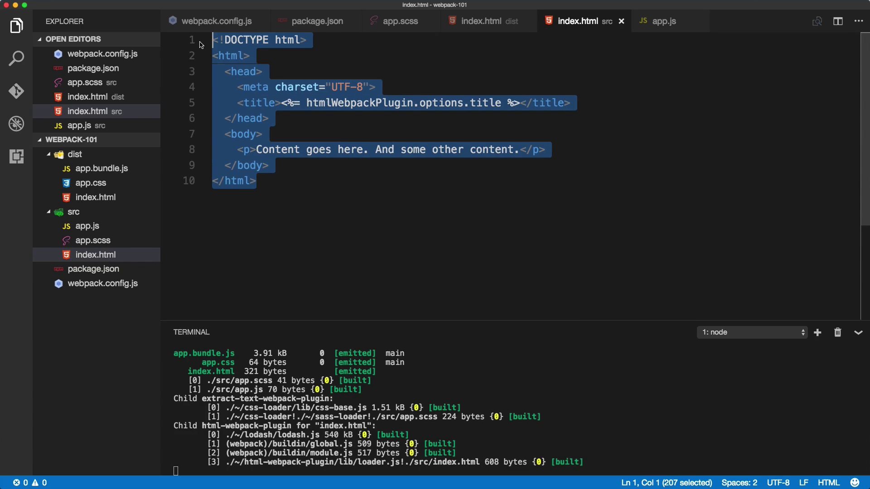
{"action": "left_click", "coordinate": [101, 198]}
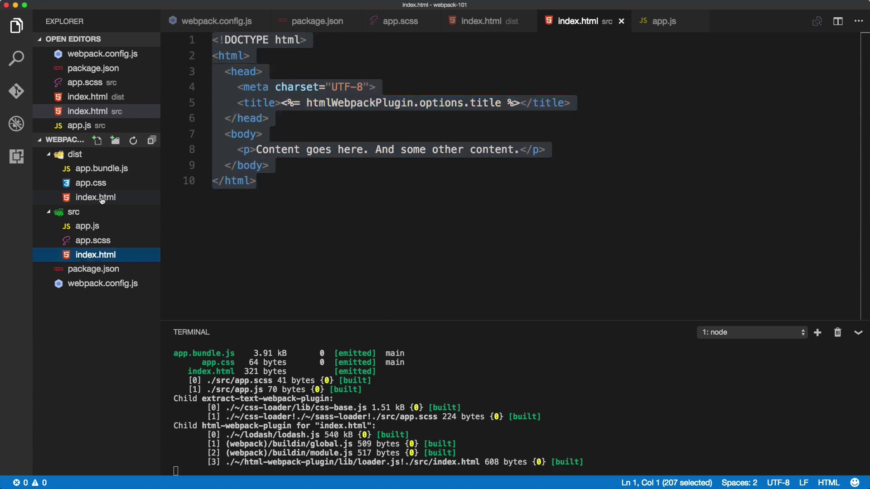